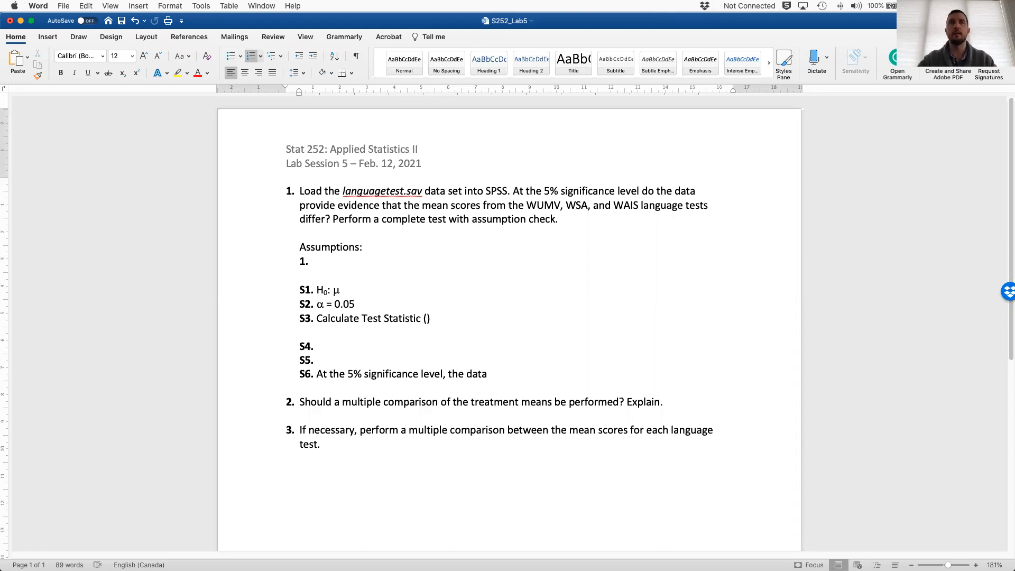
pyautogui.scroll(-1, 502, 401)
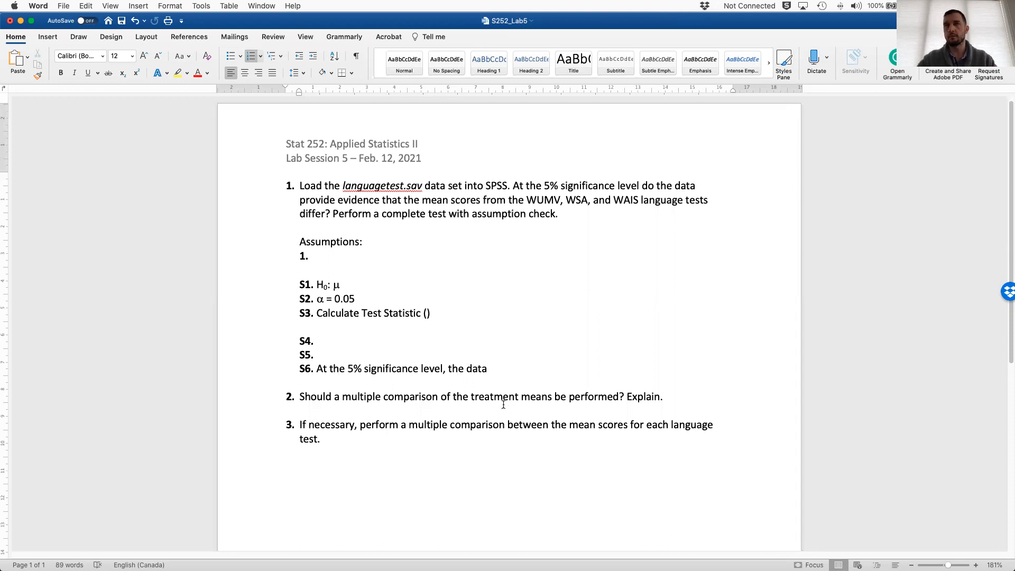
pyautogui.scroll(1, 511, 341)
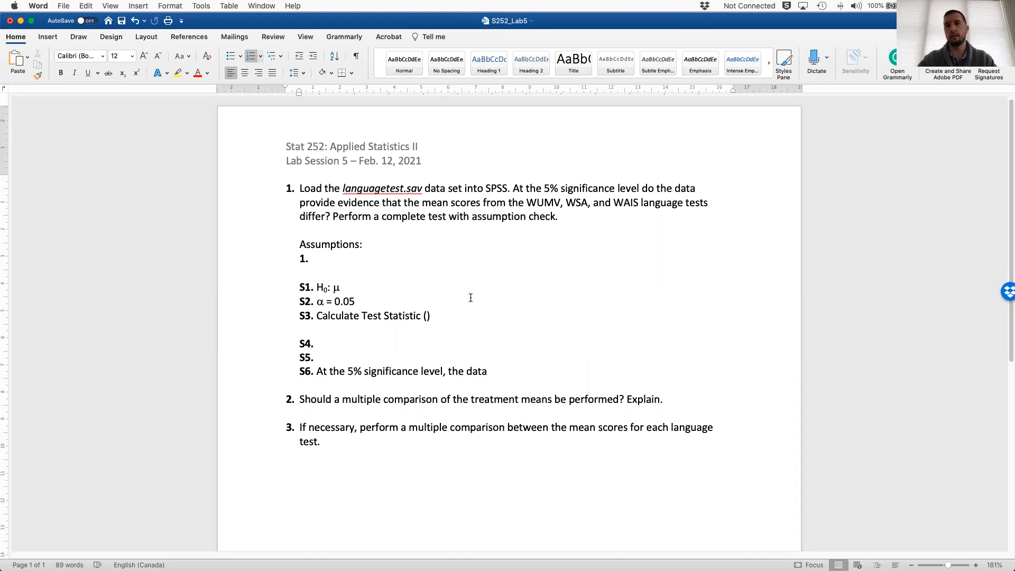
pyautogui.scroll(-1, 469, 297)
pyautogui.scroll(2, 425, 278)
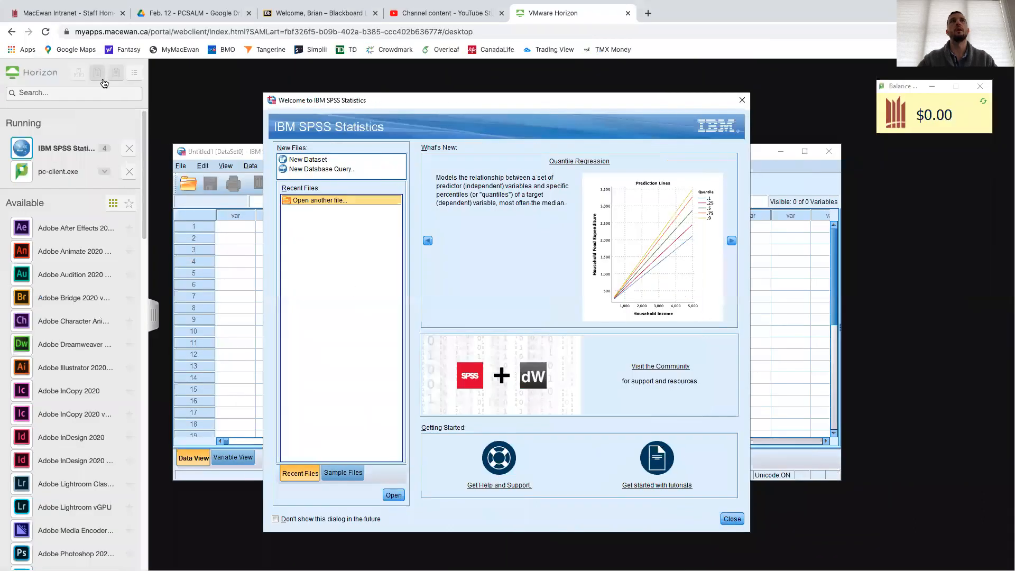
# Step: Upload the languagetests.sav file to the remote VMware Horizon session
pyautogui.click(97, 74)
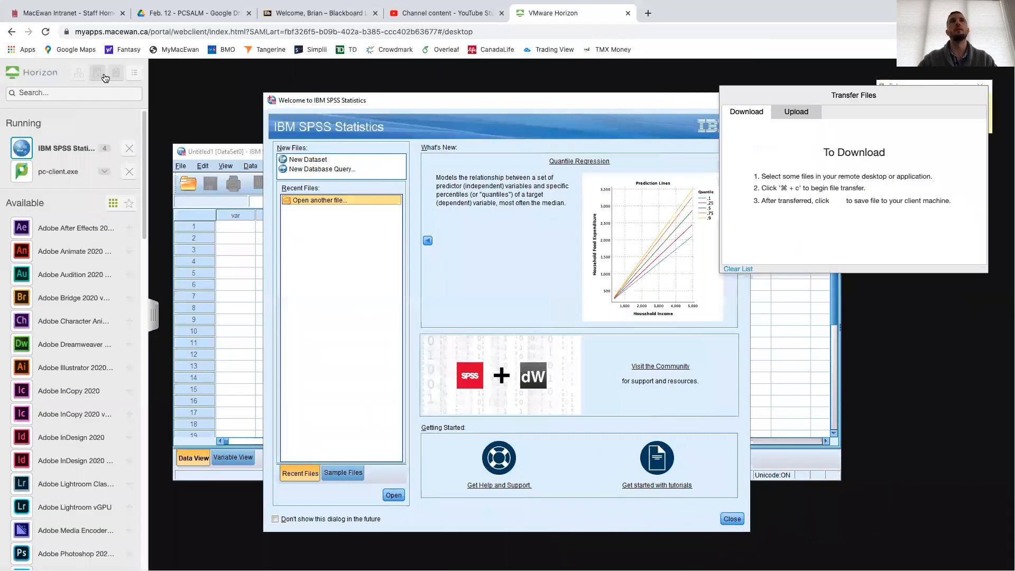
pyautogui.click(795, 113)
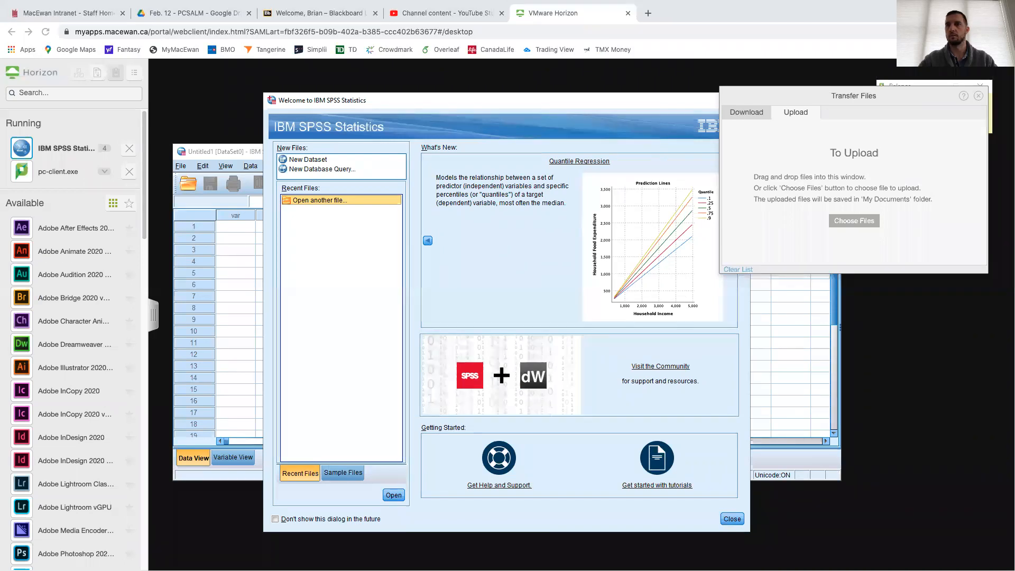
pyautogui.moveTo(710, 442); pyautogui.dragTo(849, 170)
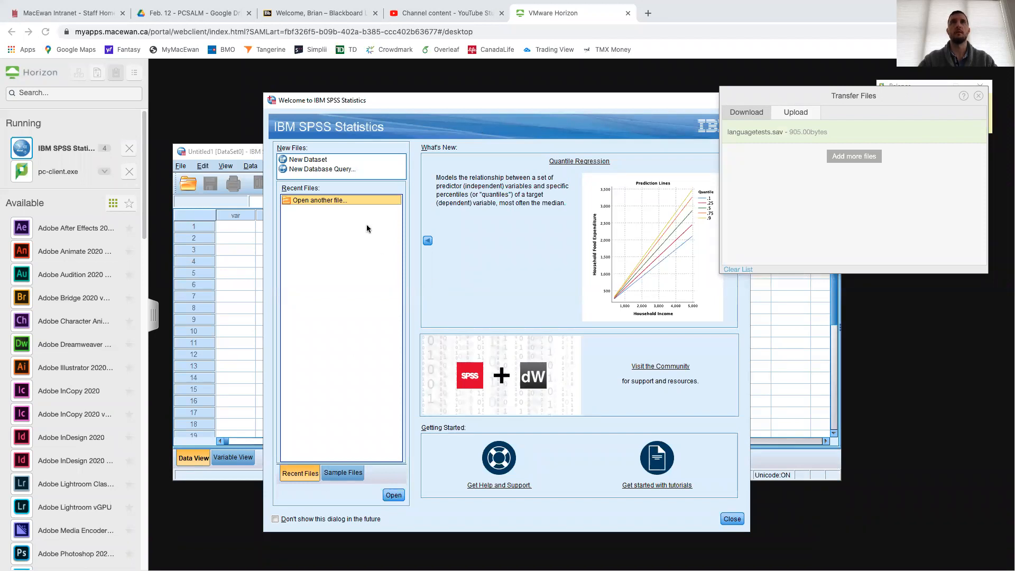
# Step: Open the languagetests.sav data file from the Documents folder in SPSS
pyautogui.click(399, 495)
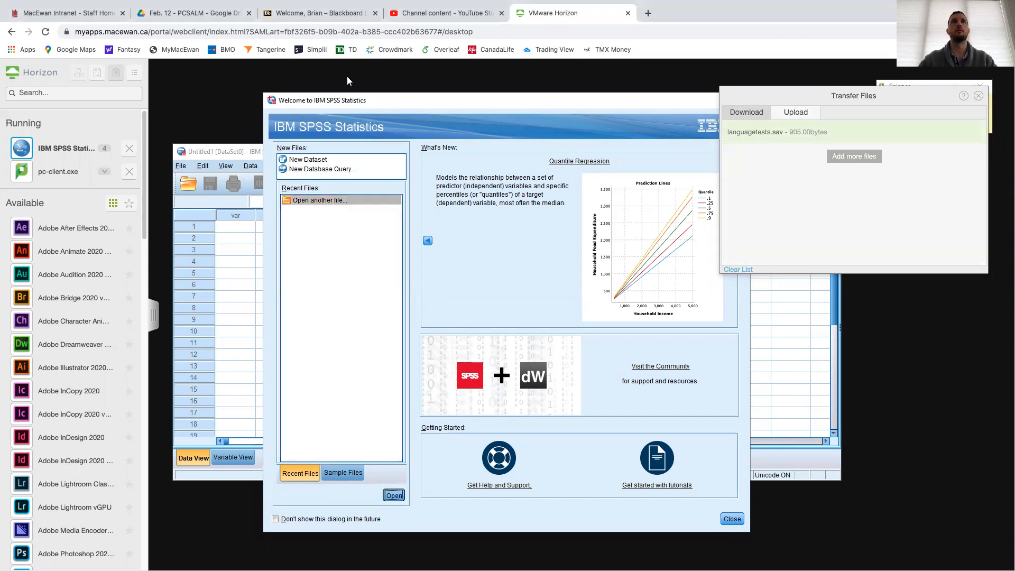
pyautogui.click(411, 279)
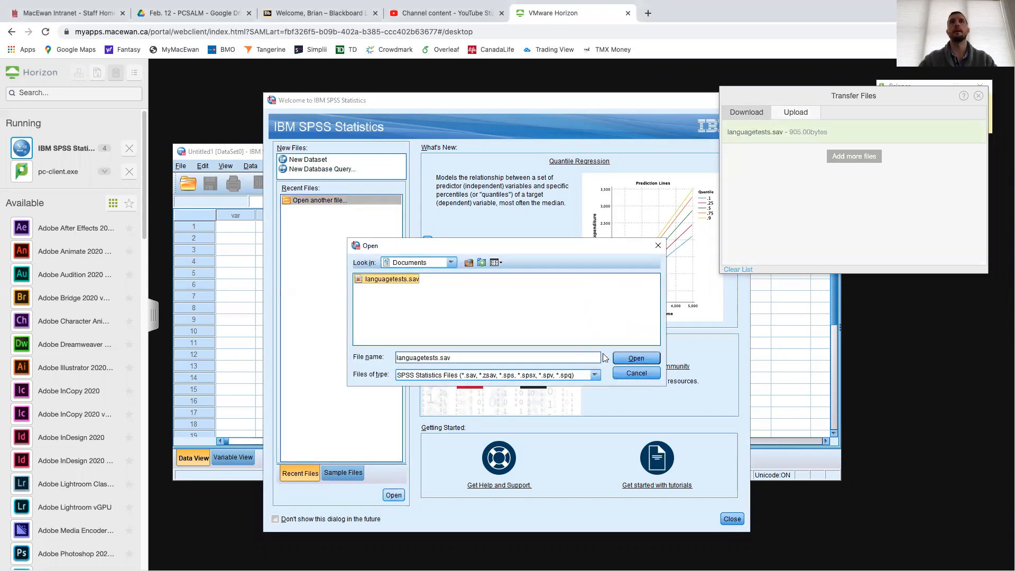
pyautogui.click(618, 357)
pyautogui.click(477, 352)
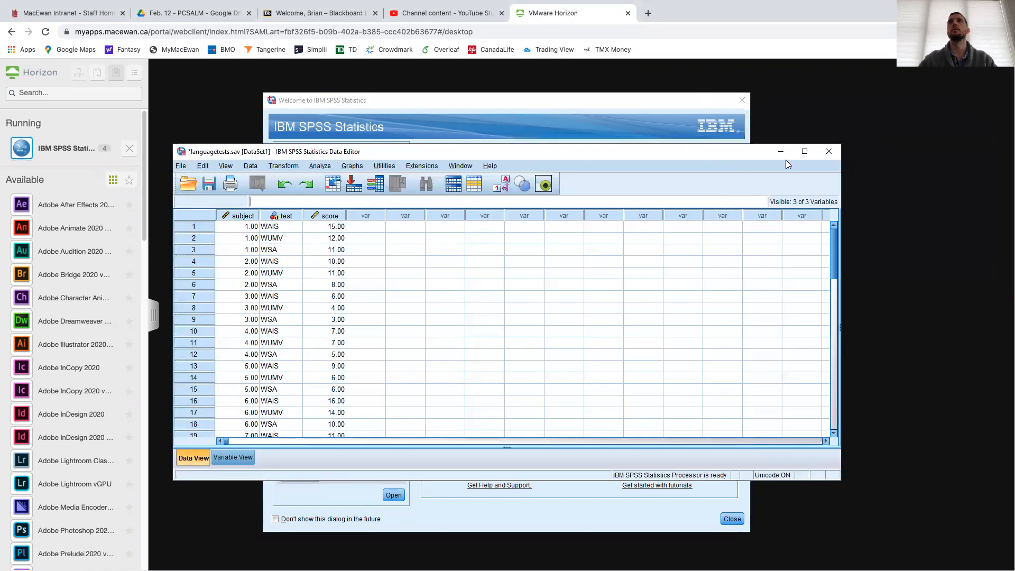
# Step: Enlarge the languagetests.sav data editor window and close the SPSS welcome dialog
pyautogui.moveTo(718, 156); pyautogui.dragTo(706, 81)
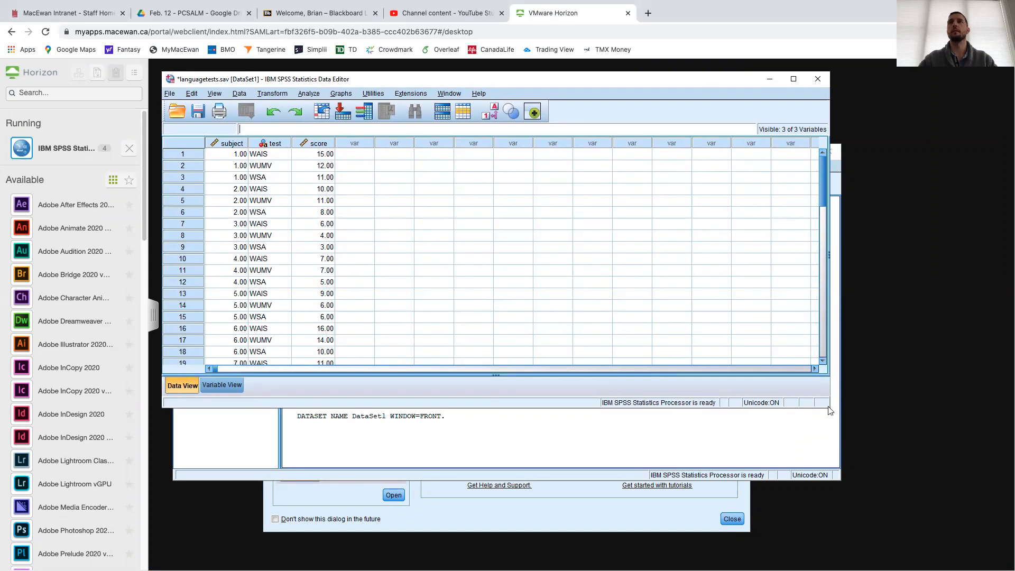
pyautogui.moveTo(828, 410); pyautogui.dragTo(932, 498)
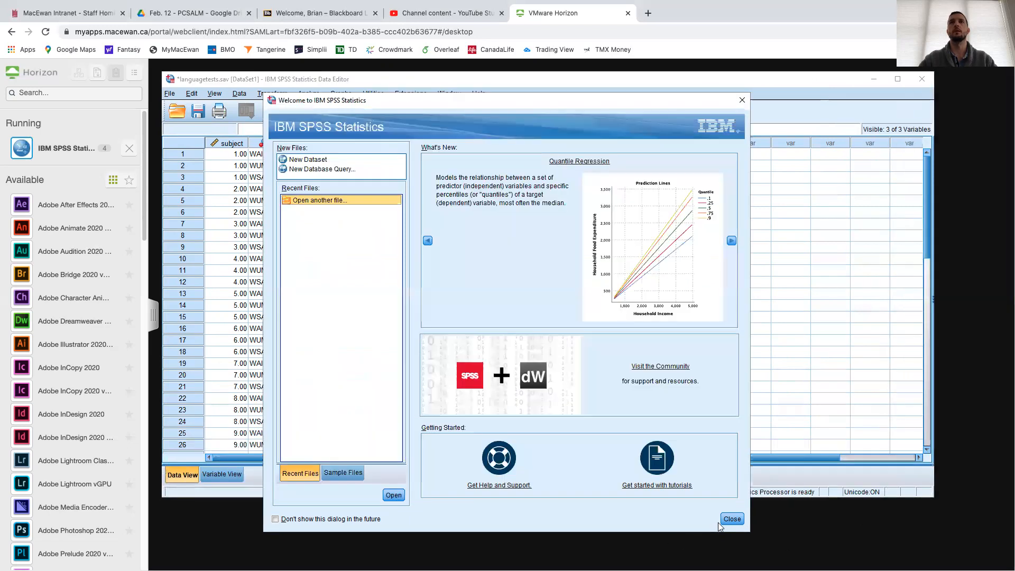
pyautogui.click(733, 518)
pyautogui.moveTo(561, 83); pyautogui.dragTo(582, 197)
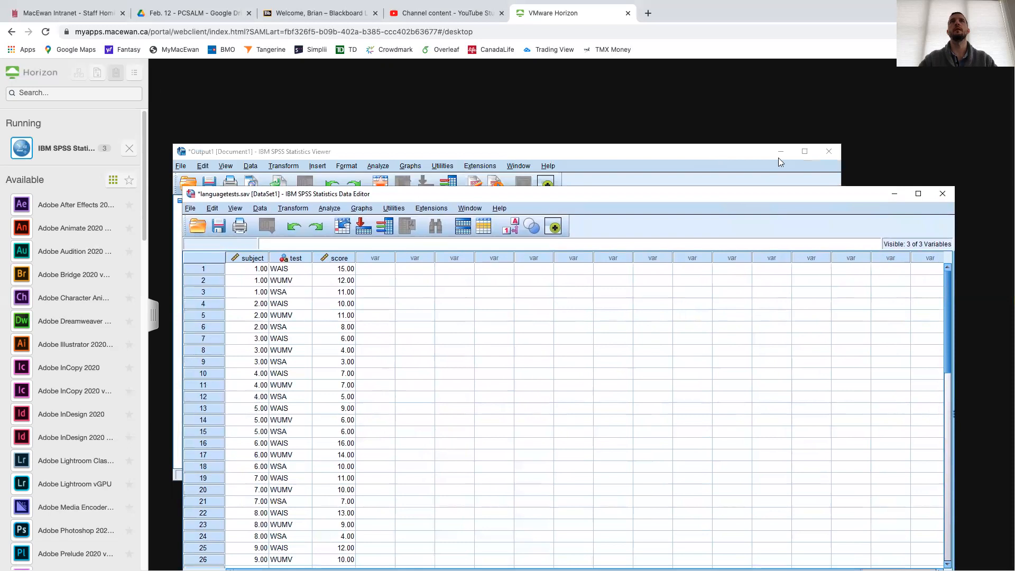
# Step: Uncover the empty untitled data editor behind the other windows and close it
pyautogui.moveTo(628, 153); pyautogui.dragTo(640, 119)
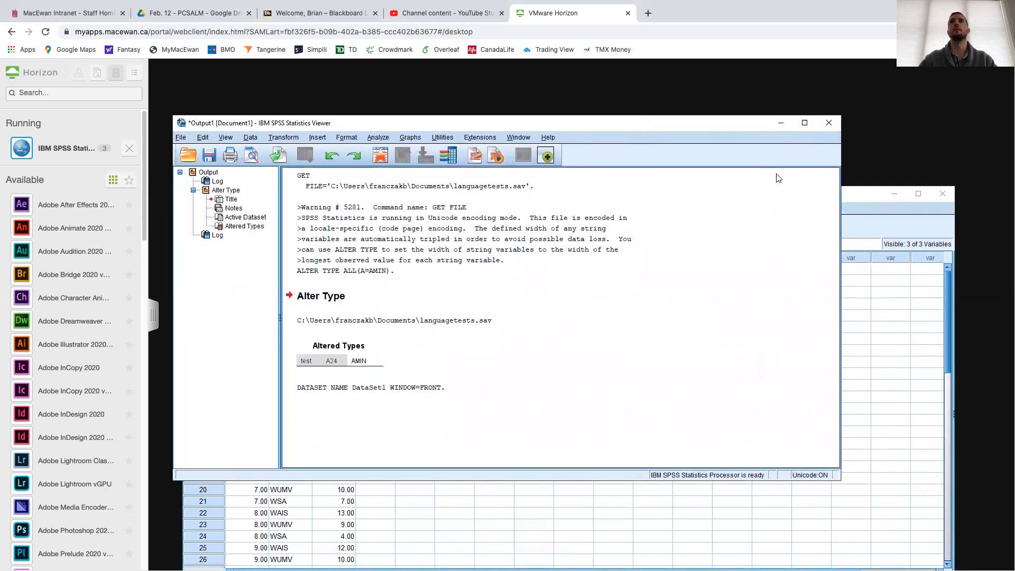
pyautogui.click(850, 196)
pyautogui.moveTo(849, 196); pyautogui.dragTo(795, 297)
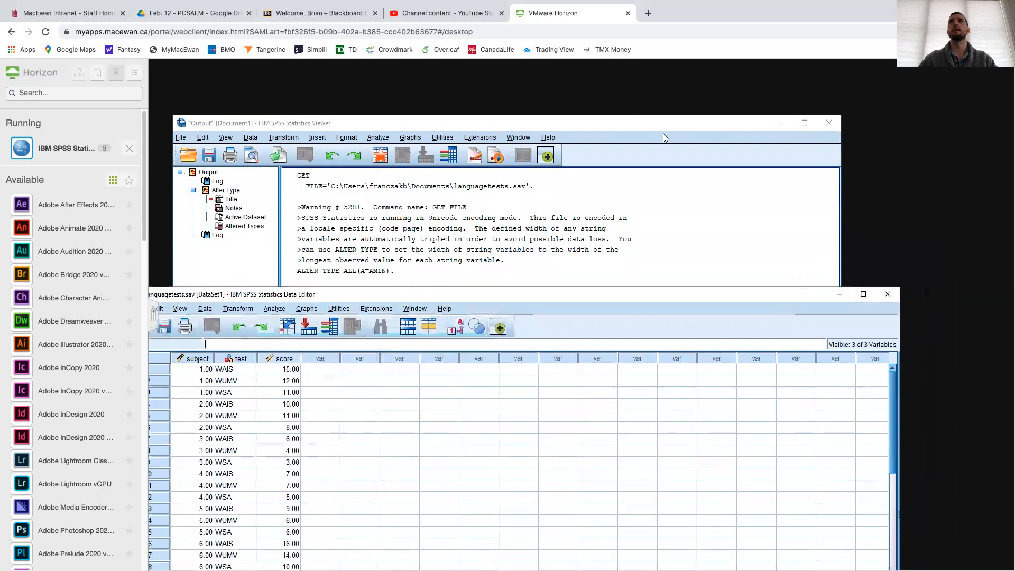
pyautogui.moveTo(661, 124); pyautogui.dragTo(697, 231)
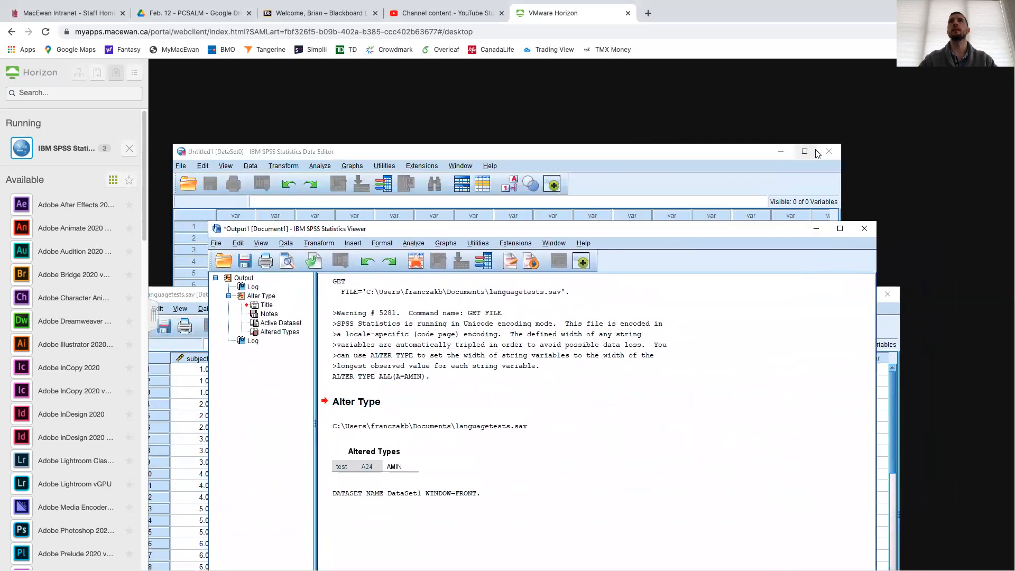
pyautogui.click(828, 151)
pyautogui.click(494, 343)
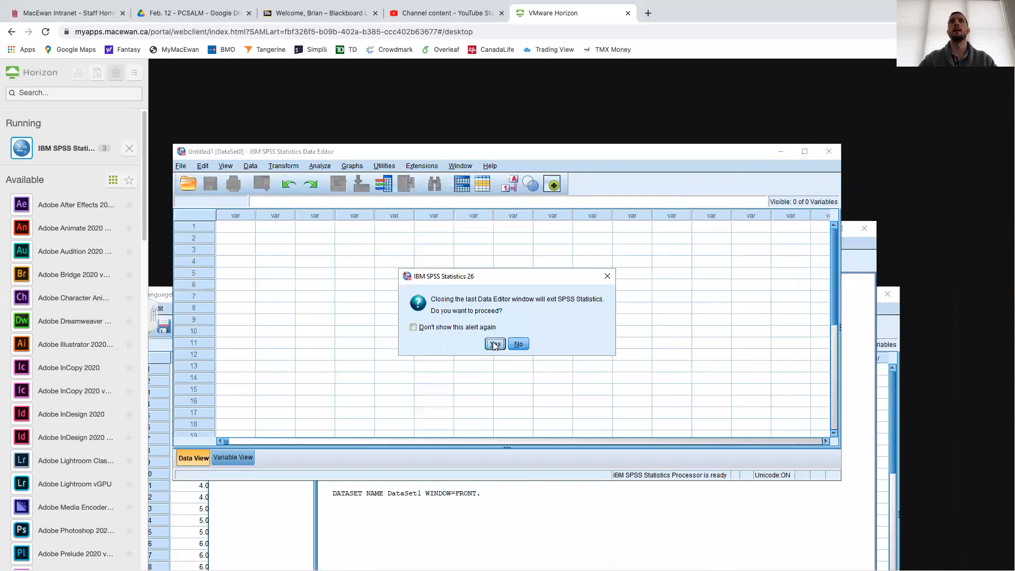
# Step: Bring the languagetests.sav data editor in front of the output viewer and place it fully in view
pyautogui.moveTo(596, 231); pyautogui.dragTo(555, 97)
pyautogui.click(856, 332)
pyautogui.moveTo(709, 299); pyautogui.dragTo(749, 96)
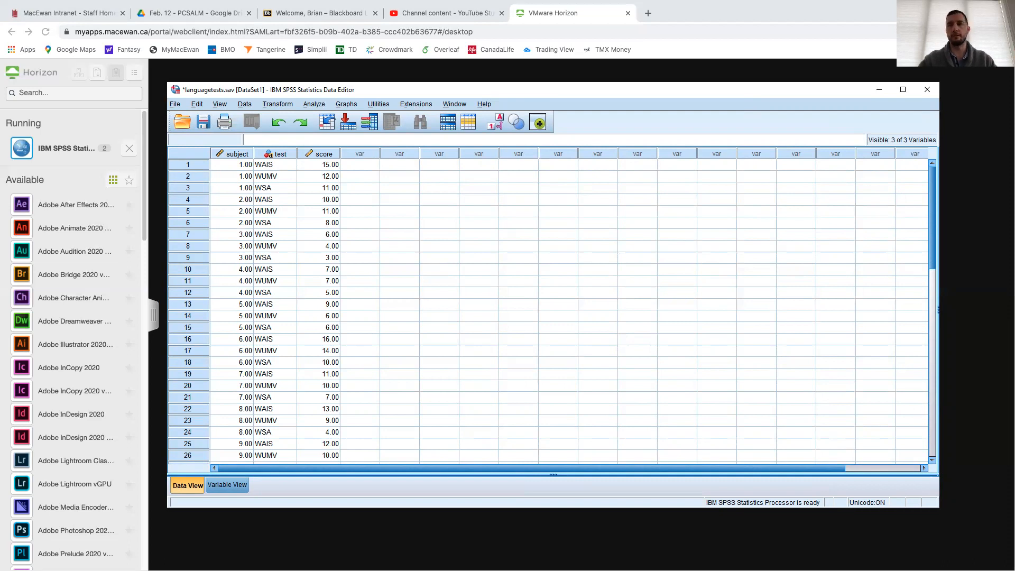
# Step: Examine the subject, test and score columns of the language test data
pyautogui.hotkey('ctrl', 'Up')
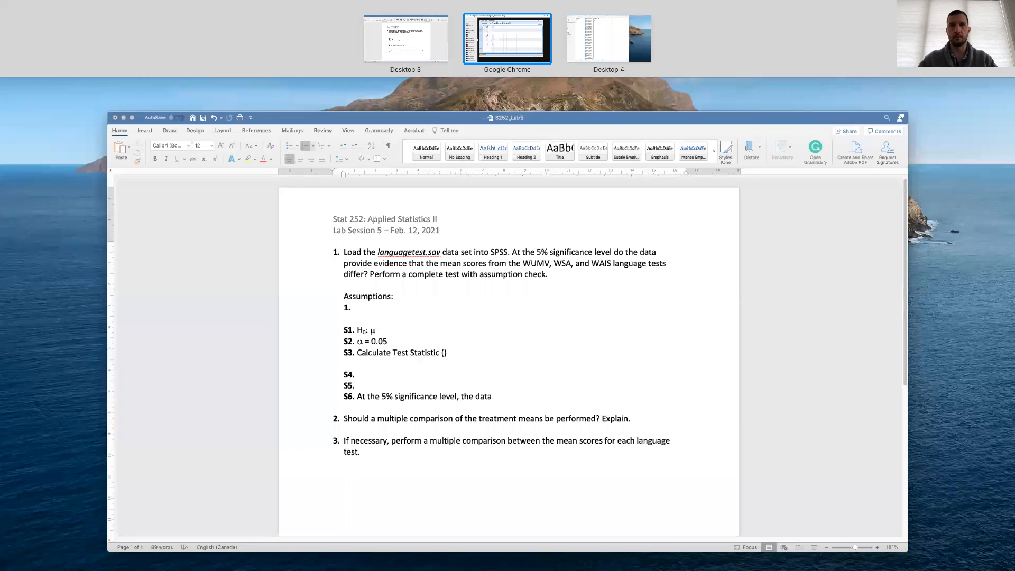
pyautogui.hotkey('ctrl', 'Up')
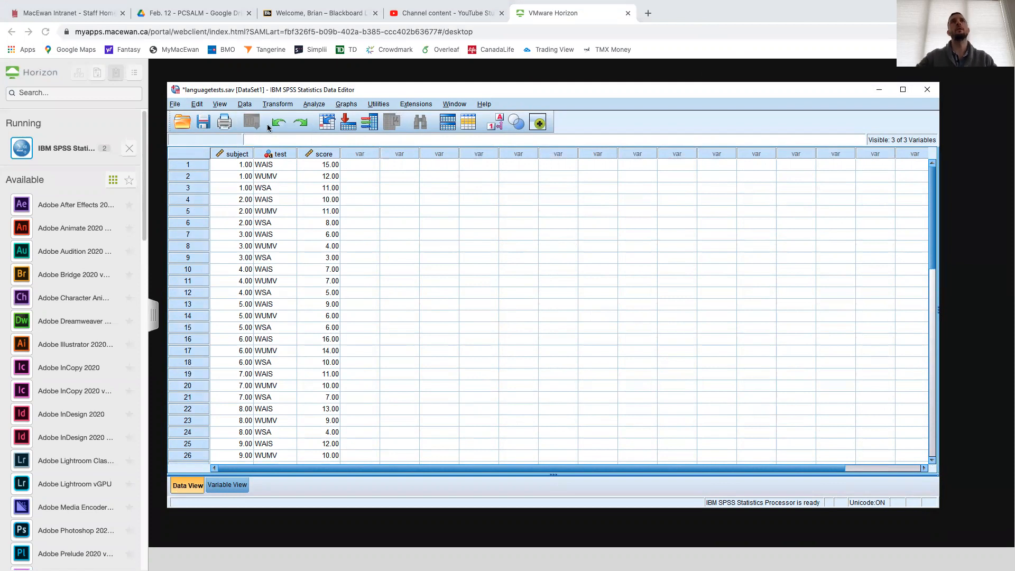
pyautogui.click(233, 154)
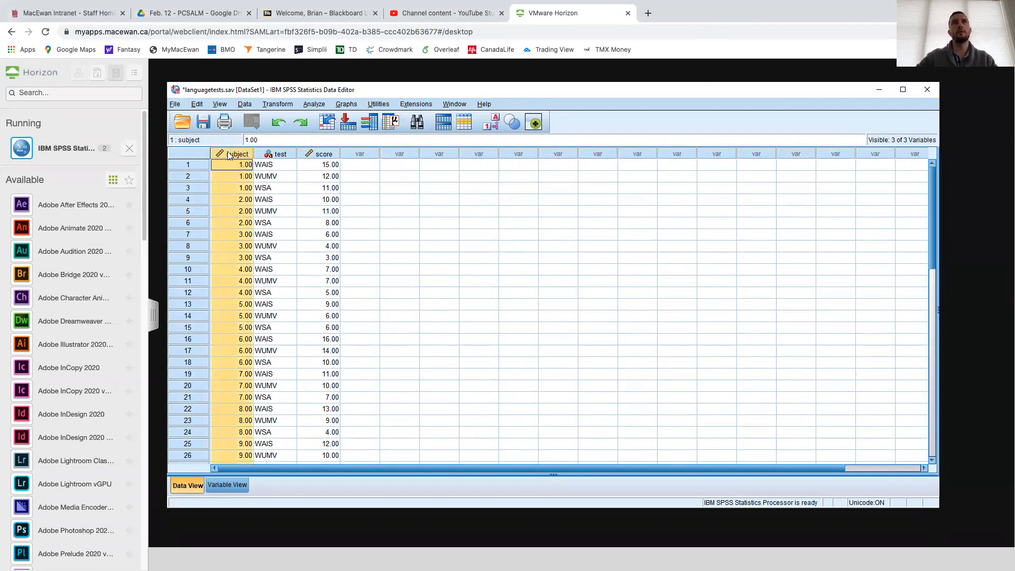
pyautogui.click(271, 154)
pyautogui.click(319, 154)
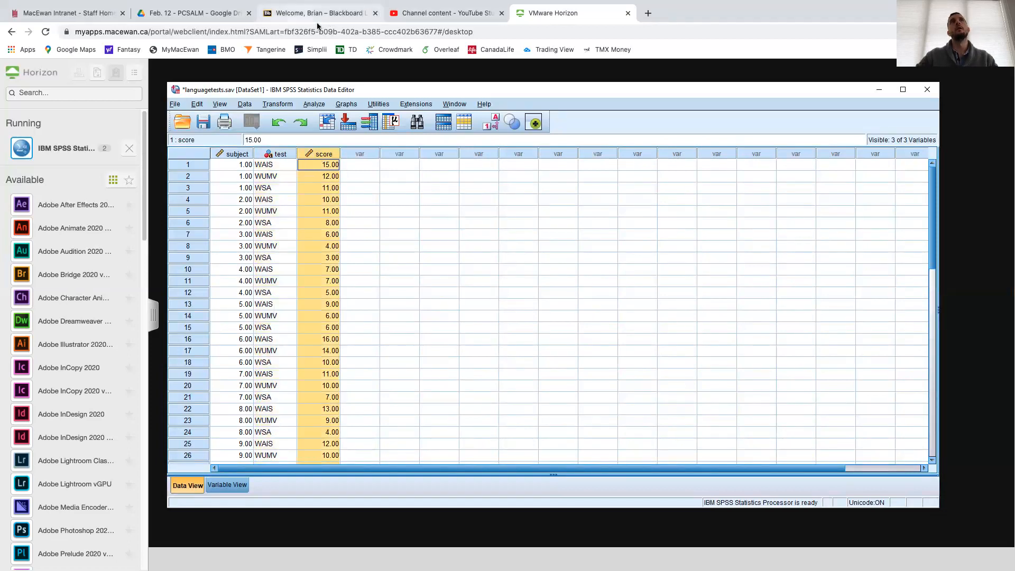
# Step: Reread question 1 in the Word lab document and check it against the subject column in SPSS
pyautogui.hotkey('ctrl', 'Right')
pyautogui.hotkey('ctrl', 'Left')
pyautogui.hotkey('ctrl', 'Left')
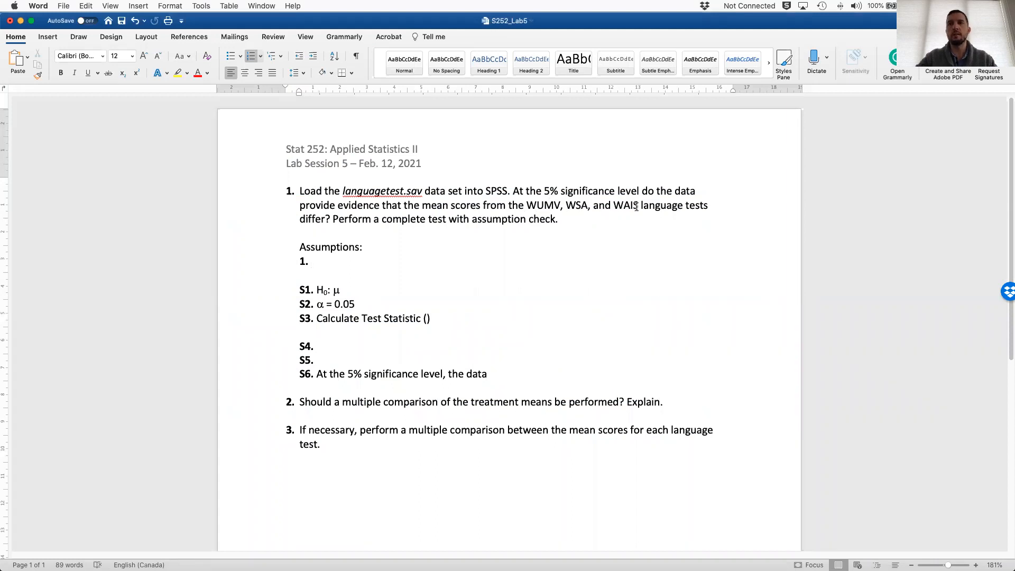
pyautogui.hotkey('ctrl', 'Right')
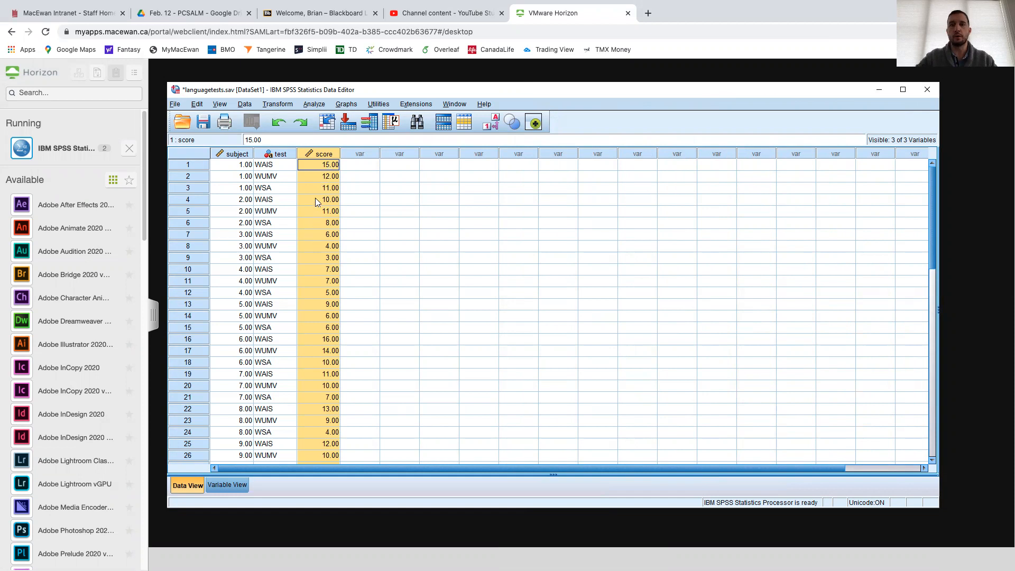
pyautogui.click(238, 155)
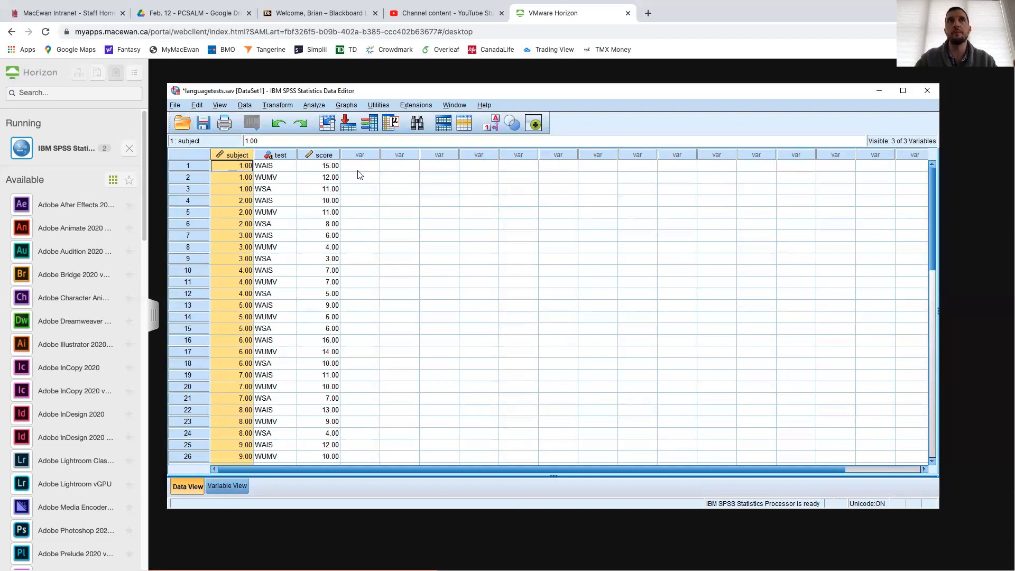
pyautogui.click(358, 168)
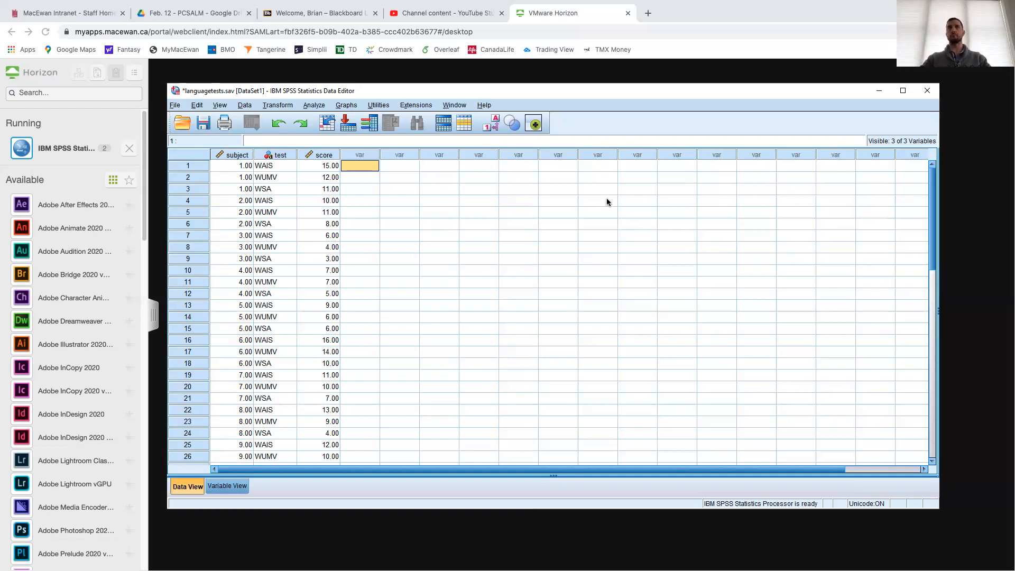
# Step: Switch to the S252_Lab5 Word document, enter "Randomly selected blocks" as the first assumption and start a new line
pyautogui.hotkey('ctrl', 'Right')
pyautogui.hotkey('ctrl', 'Left')
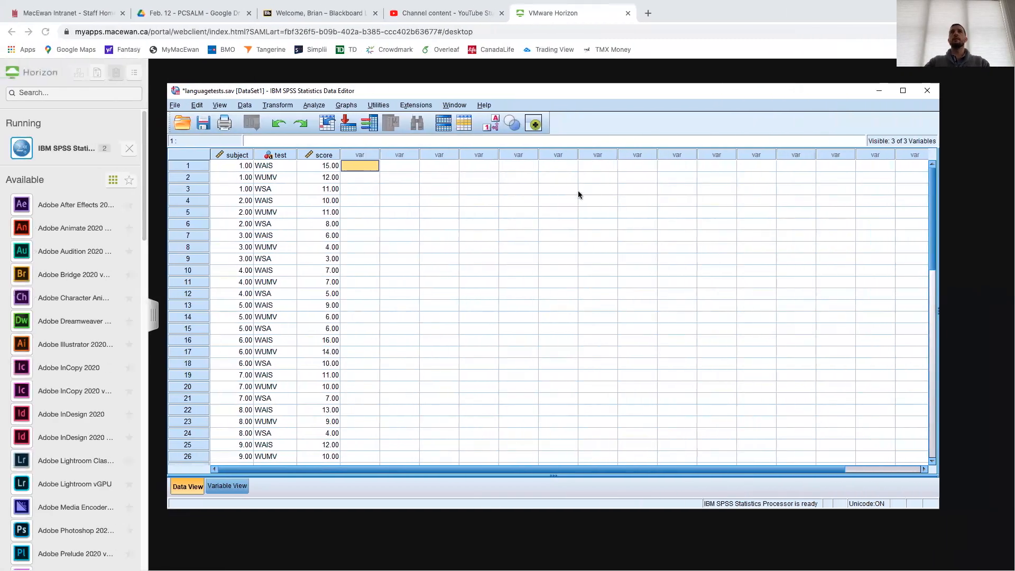
pyautogui.hotkey('ctrl', 'Left')
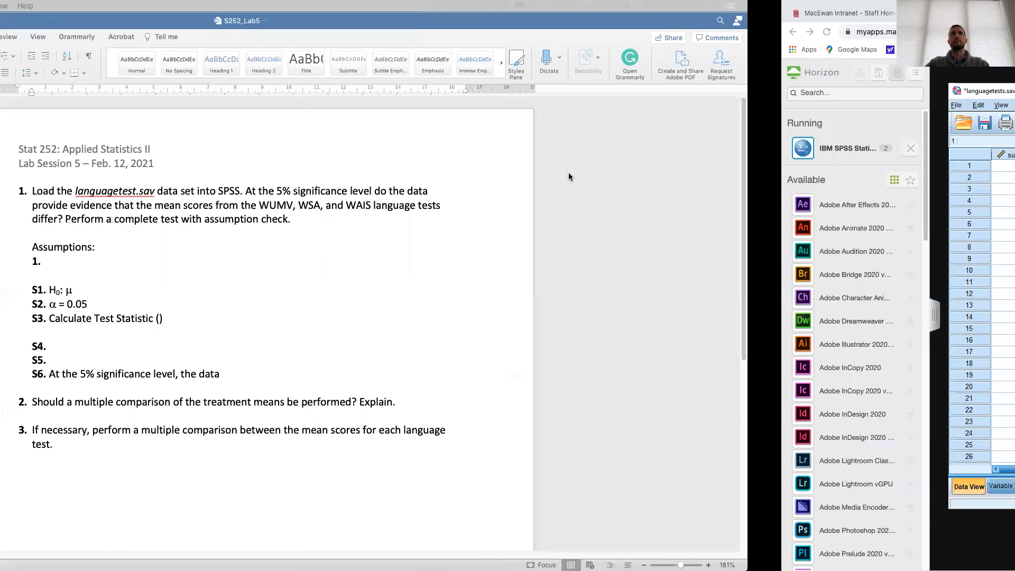
pyautogui.write('Randomly selected blocks')
pyautogui.press('Return')
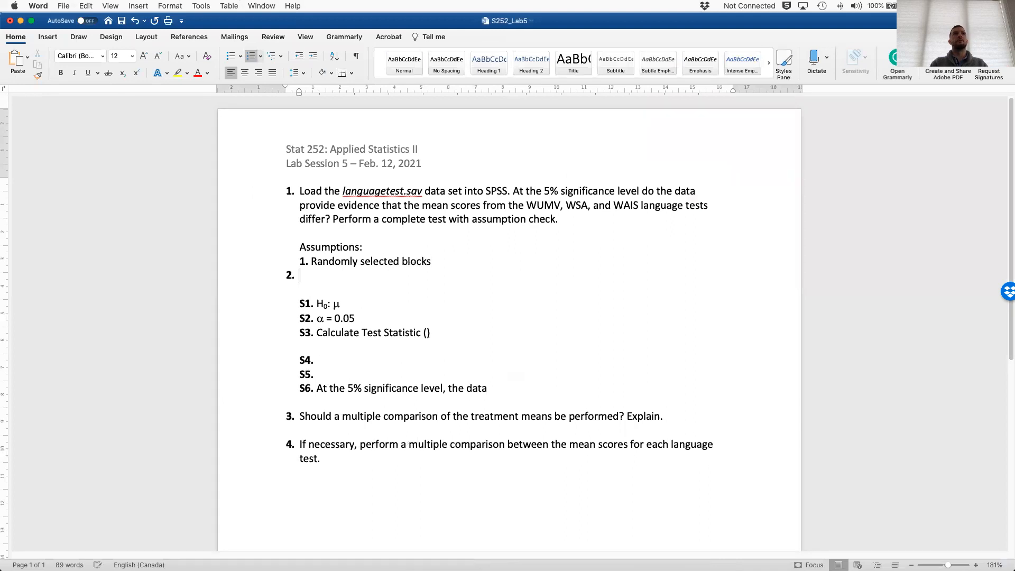
# Step: Try to remove the automatic list number from the line below the first assumption, and undo the attempt
pyautogui.press('Left')
pyautogui.press('Left')
pyautogui.press('Right')
pyautogui.press('BackSpace')
pyautogui.press('BackSpace')
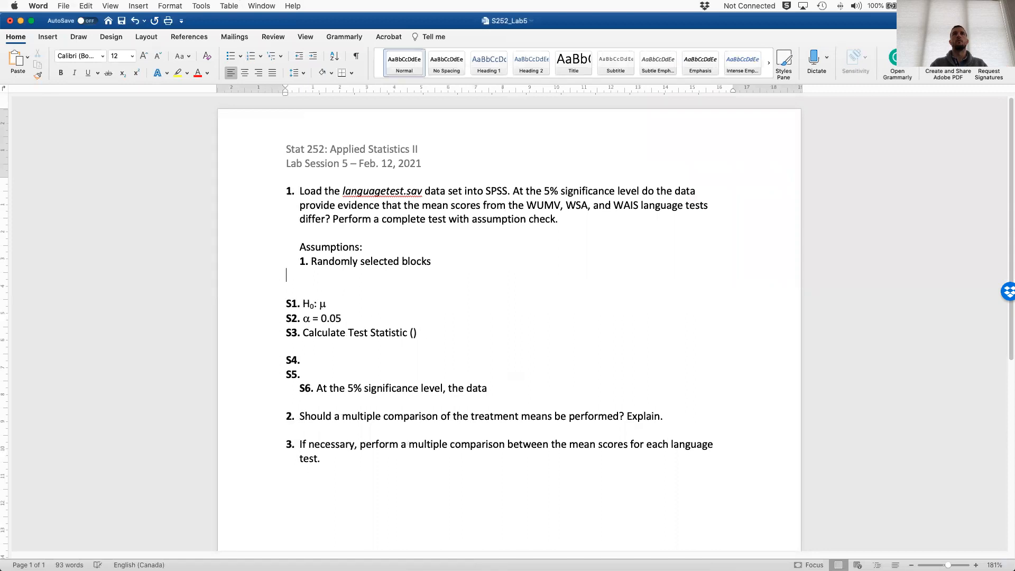
pyautogui.press('super+z')
pyautogui.press('super+z')
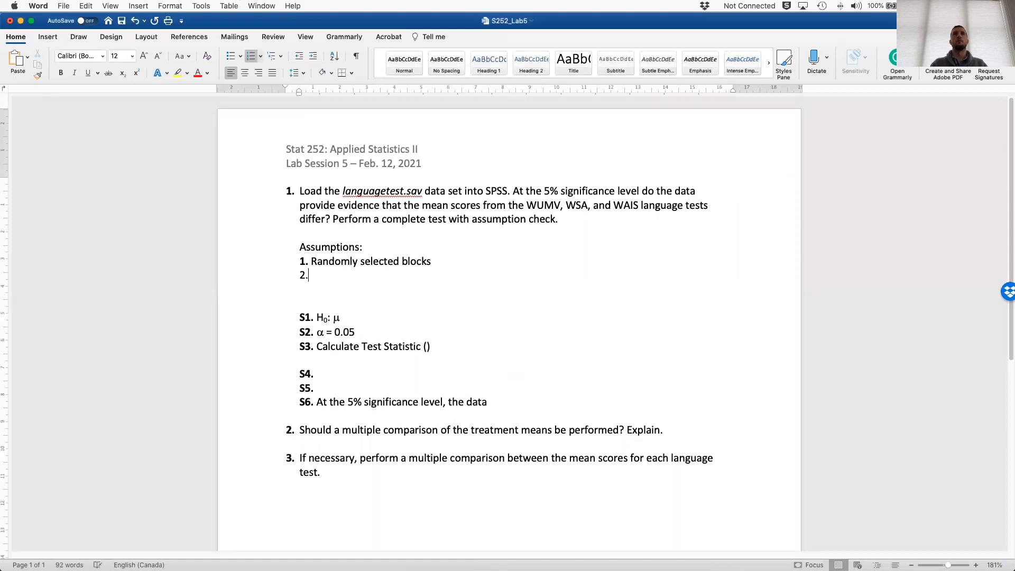
# Step: Make the number 2 bold and enter "Independent samples" as the second assumption in regular text
pyautogui.press('shift+super+Left')
pyautogui.press('super+b')
pyautogui.press('Right')
pyautogui.press('super+b')
pyautogui.write('Independent samples')
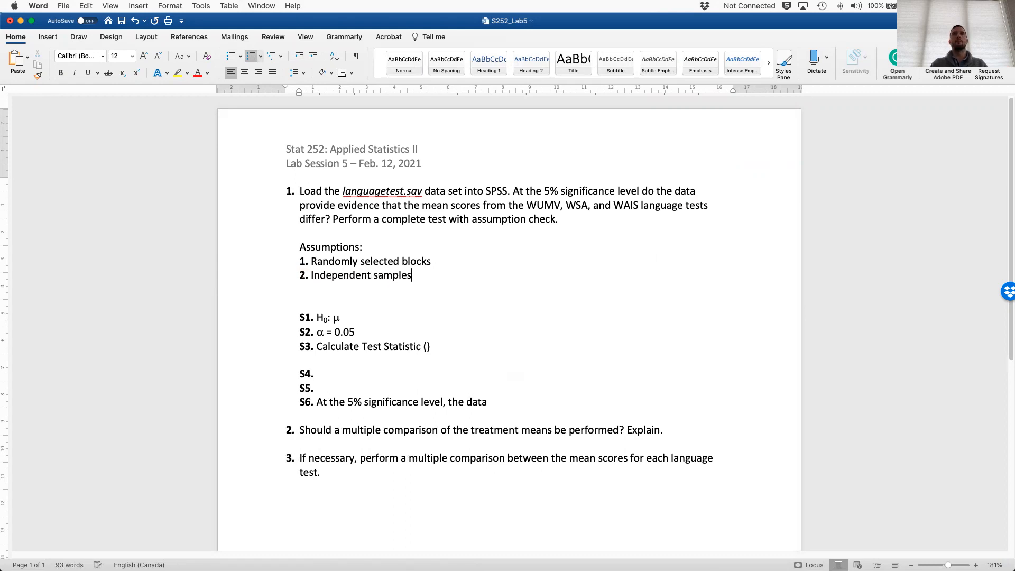
# Step: Add a third assumption reading "Normal populations" with its number 3 in bold
pyautogui.press('Return')
pyautogui.write('3.')
pyautogui.press('BackSpace')
pyautogui.press('BackSpace')
pyautogui.press('super+b')
pyautogui.write('3.')
pyautogui.press('super+b')
pyautogui.write('Norma')
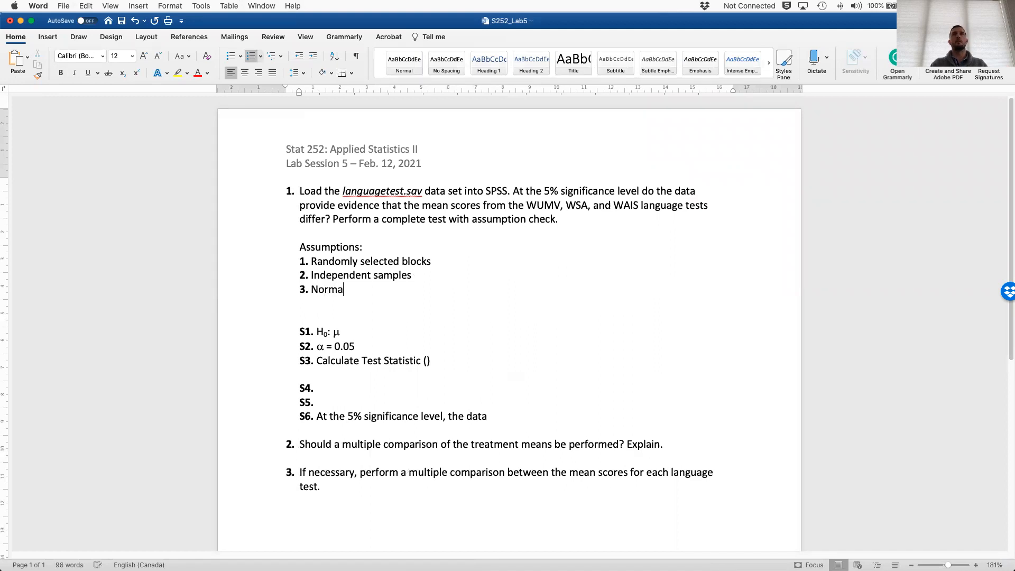
pyautogui.write('l populations')
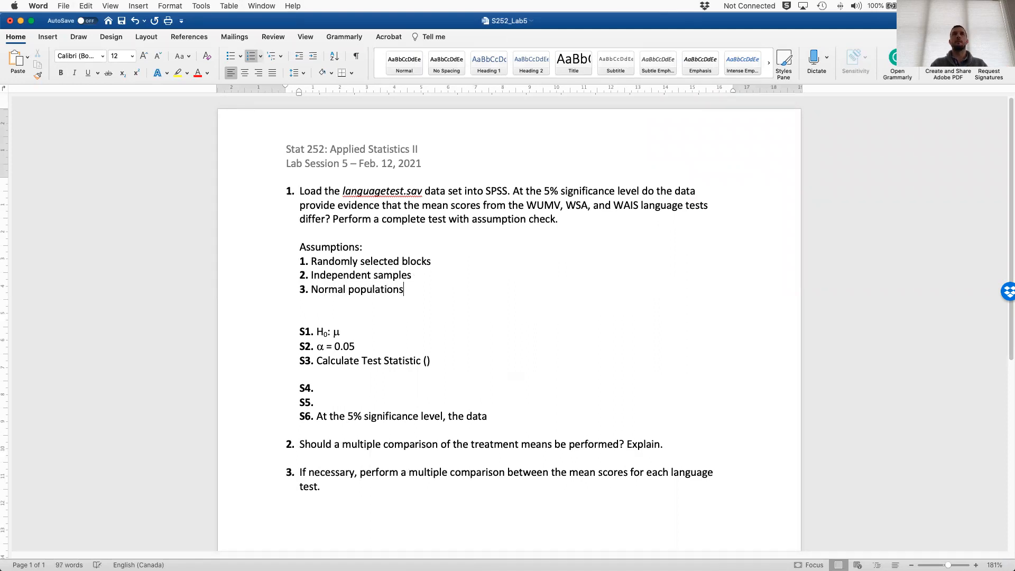
# Step: Add a fourth assumption reading "Constant variance" in regular text, with its number 4 in bold
pyautogui.press('Return')
pyautogui.press('super+b')
pyautogui.write('5.')
pyautogui.press('BackSpace')
pyautogui.press('BackSpace')
pyautogui.write('4.')
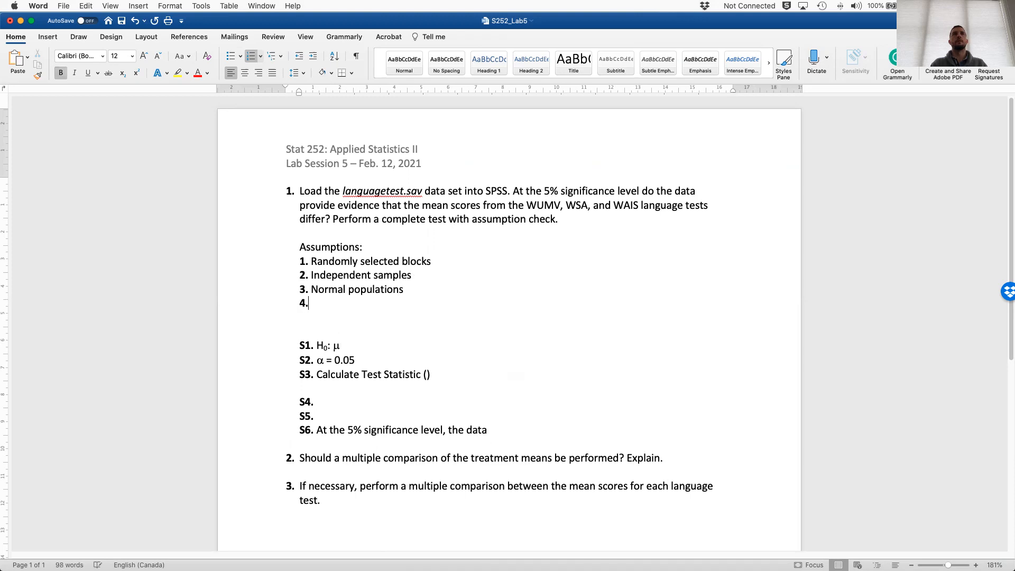
pyautogui.press('super+b')
pyautogui.press('super+space')
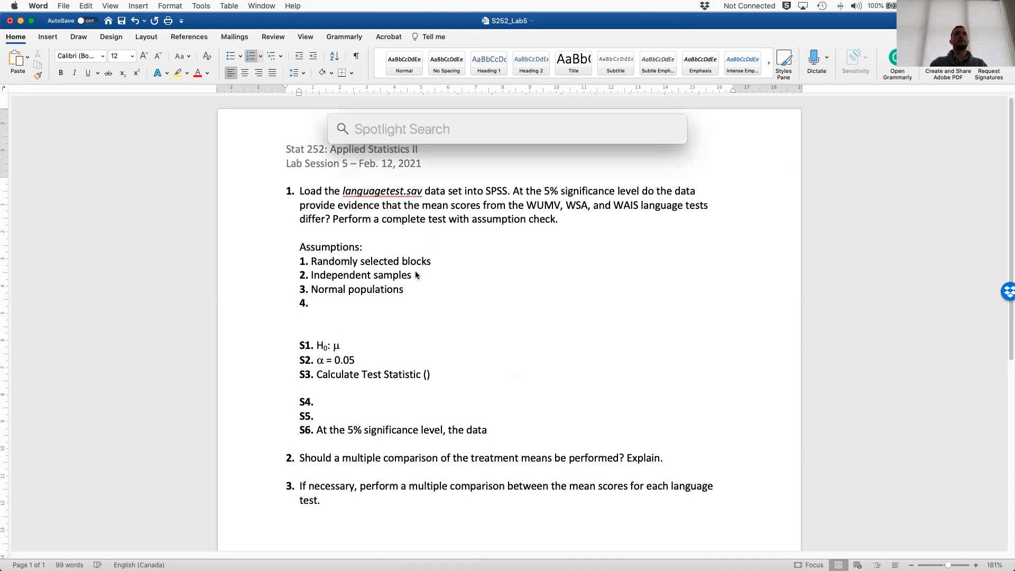
pyautogui.press('Escape')
pyautogui.press('super+b')
pyautogui.write('Con')
pyautogui.press('BackSpace')
pyautogui.press('BackSpace')
pyautogui.press('BackSpace')
pyautogui.press('super+b')
pyautogui.write('Constant variance')
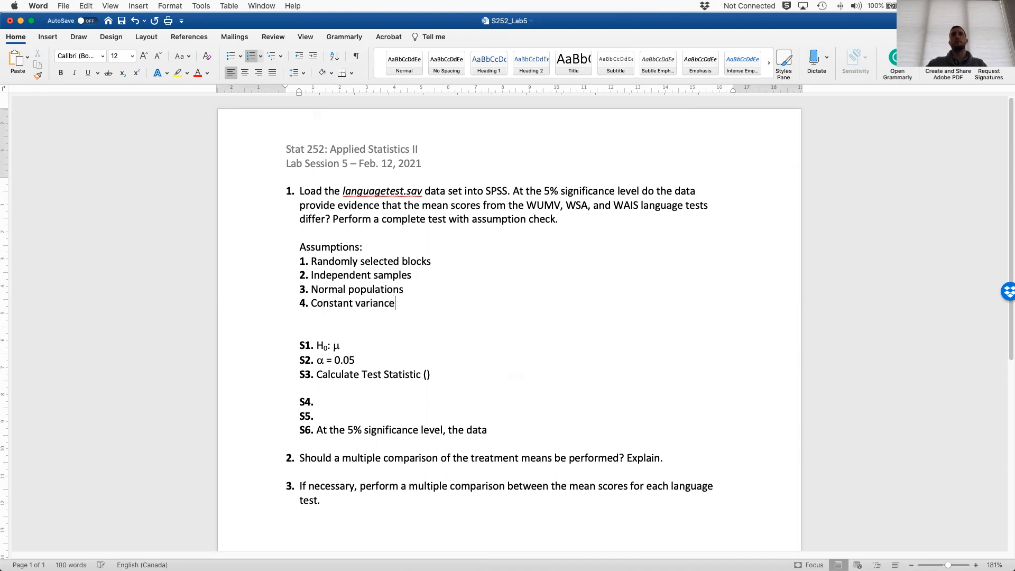
# Step: Extend the "Randomly selected blocks" assumption with ": Assume the blocks were randomly selected."
pyautogui.click(453, 265)
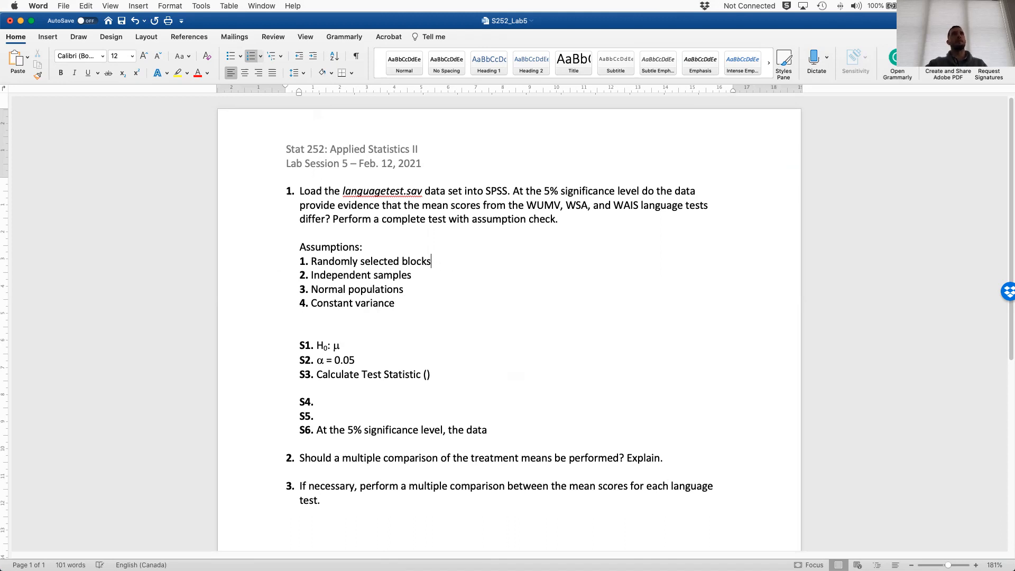
pyautogui.press('super+Tab')
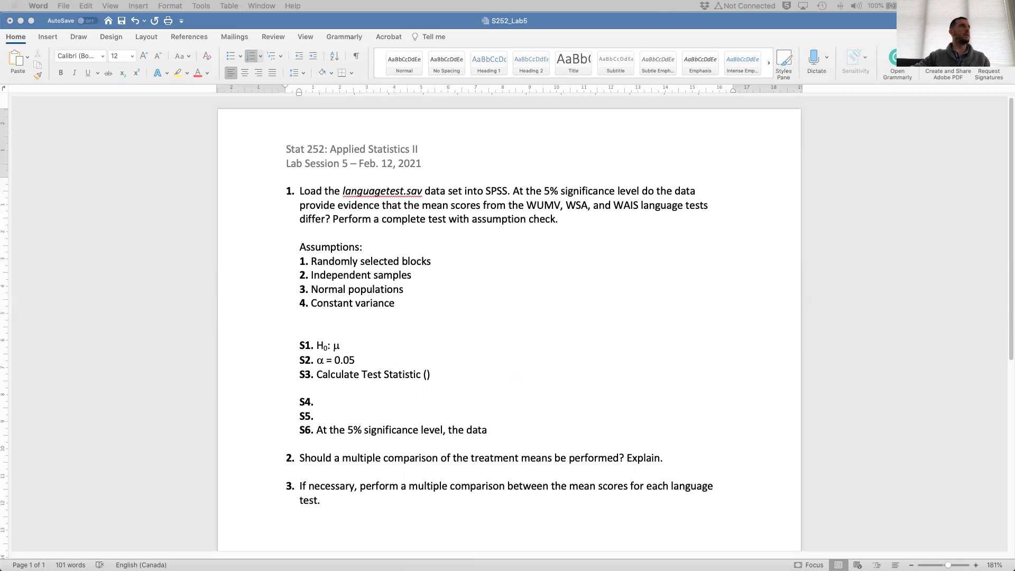
pyautogui.click(475, 264)
pyautogui.write(': Assume')
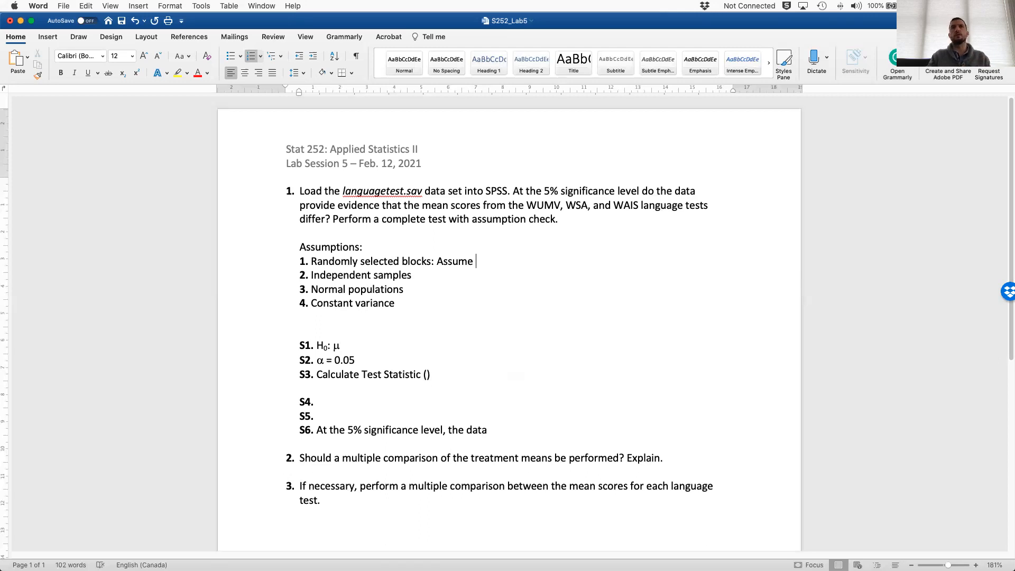
pyautogui.write(' the blocks were randomly selected')
pyautogui.press('BackSpace')
pyautogui.press('BackSpace')
pyautogui.press('BackSpace')
pyautogui.press('BackSpace')
pyautogui.write('cted.')
# Step: Extend "Independent samples" with ": Assume independent samples in each population, i.e., that we collected simple random samples." and add a blank line under "Normal populations"
pyautogui.press('Down')
pyautogui.write(': Assume independent samples in each population, i.e., that we collected simple random samples.')
pyautogui.press('Down')
pyautogui.press('Down')
pyautogui.press('Up')
pyautogui.press('Return')
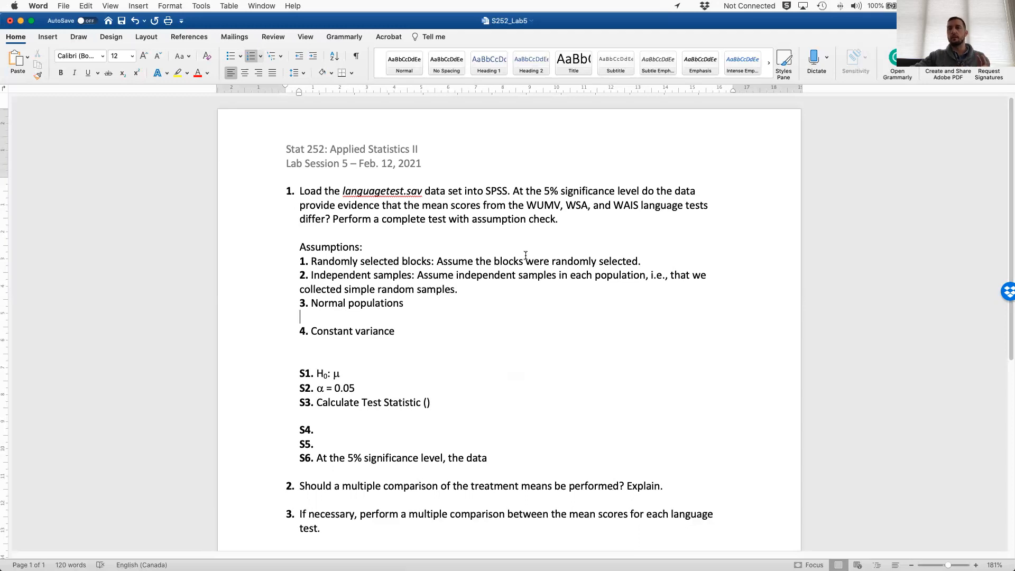
# Step: Switch to SPSS and set up a univariate general linear model with score as dependent variable and subject and test as fixed factors
pyautogui.hotkey('ctrl', 'Right')
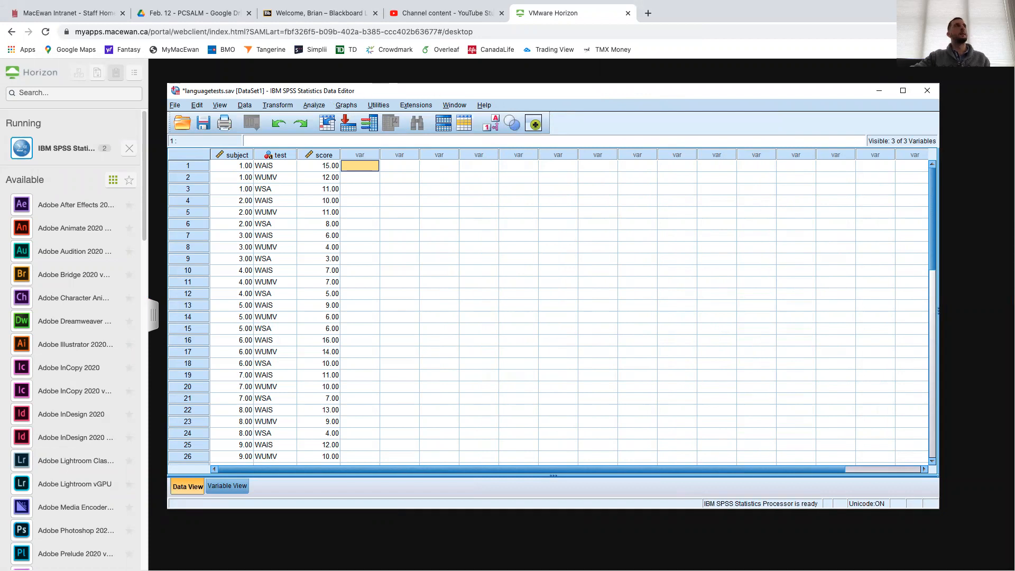
pyautogui.click(316, 105)
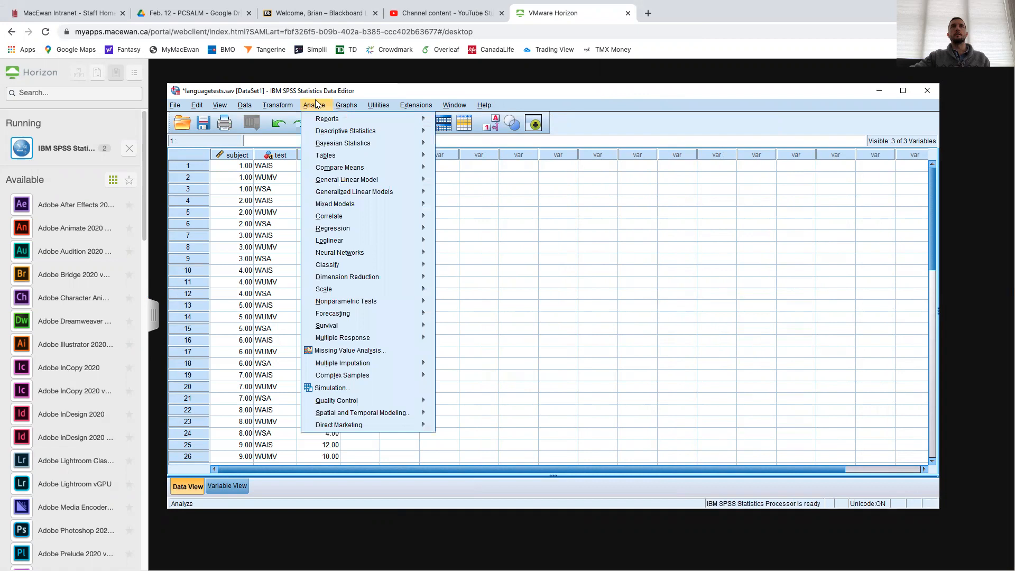
pyautogui.moveTo(378, 181)
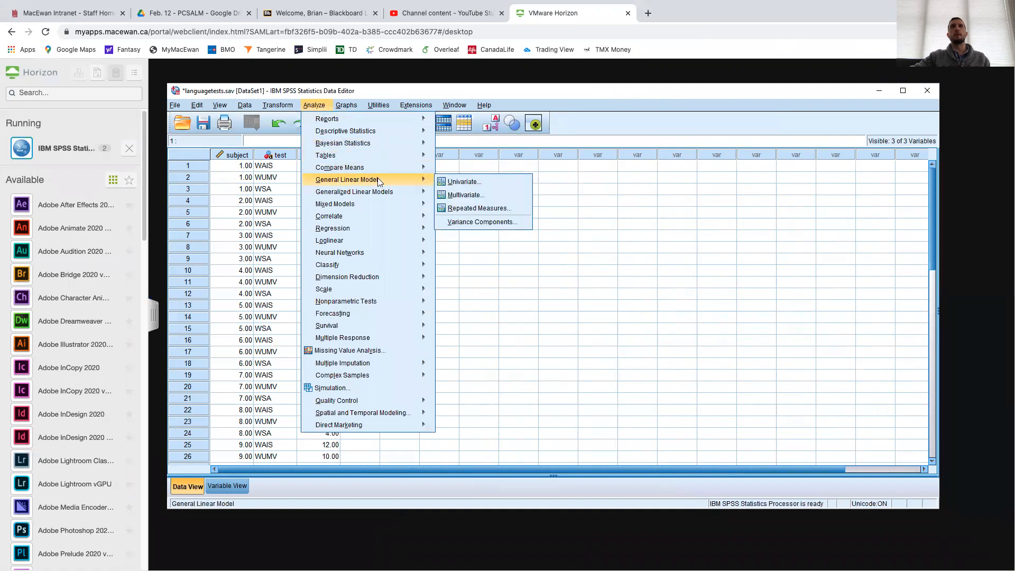
pyautogui.click(468, 183)
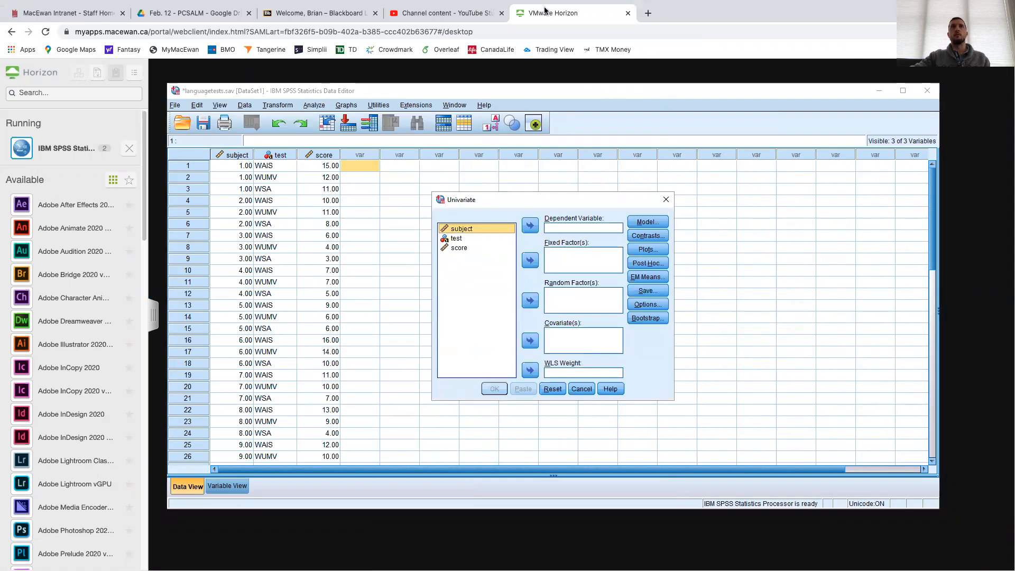
pyautogui.click(484, 248)
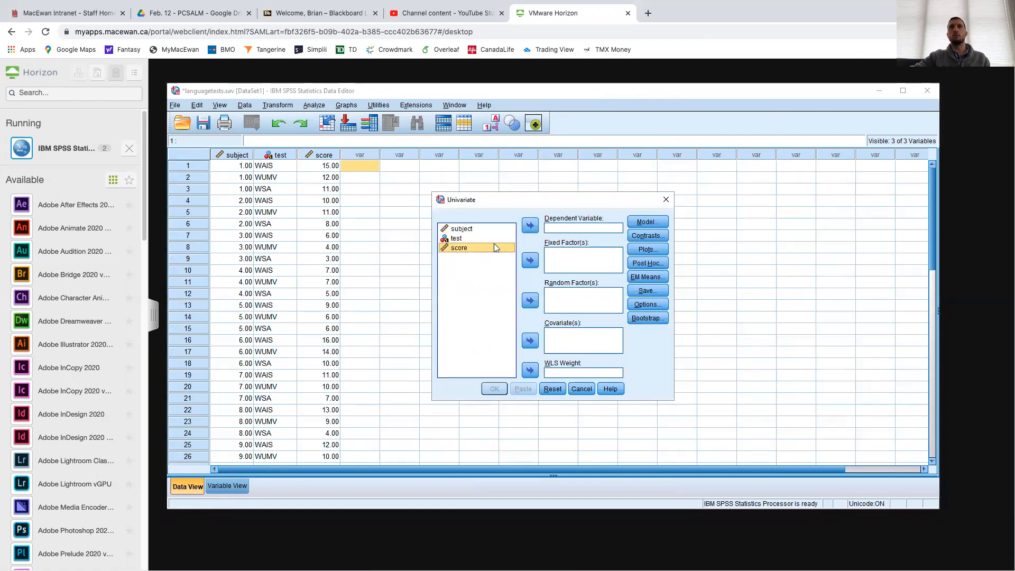
pyautogui.click(530, 224)
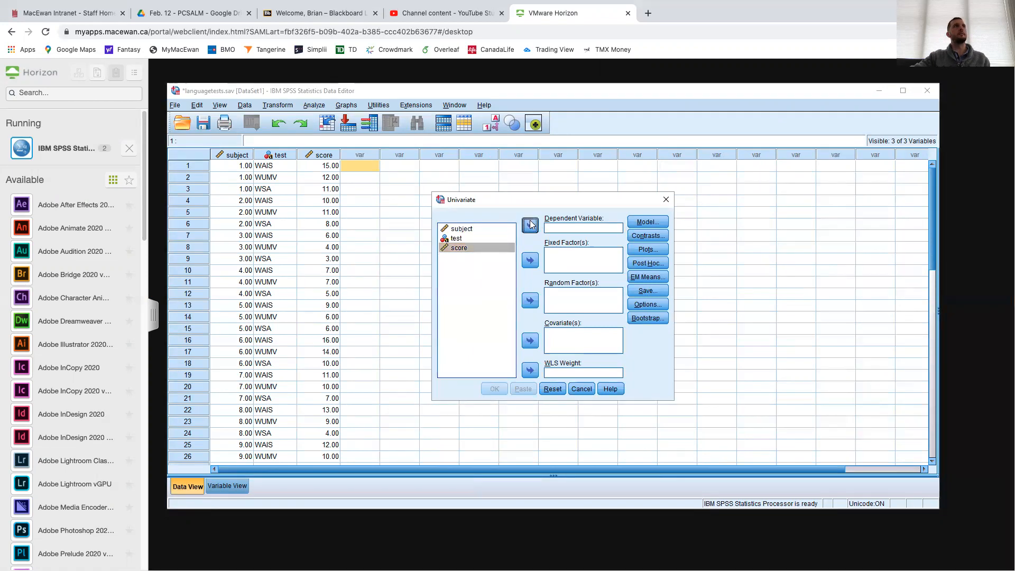
pyautogui.click(487, 229)
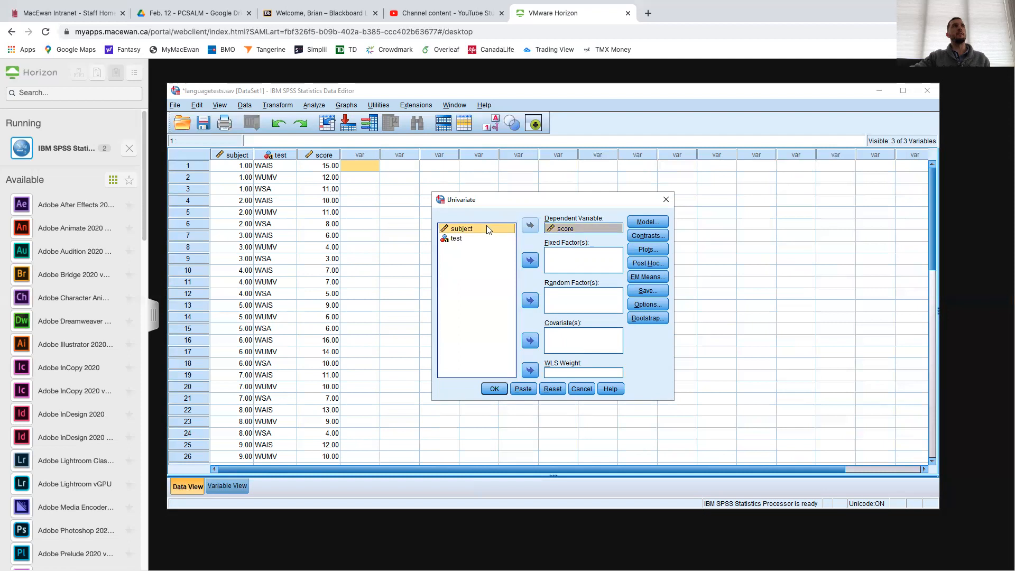
pyautogui.click(530, 260)
pyautogui.click(487, 229)
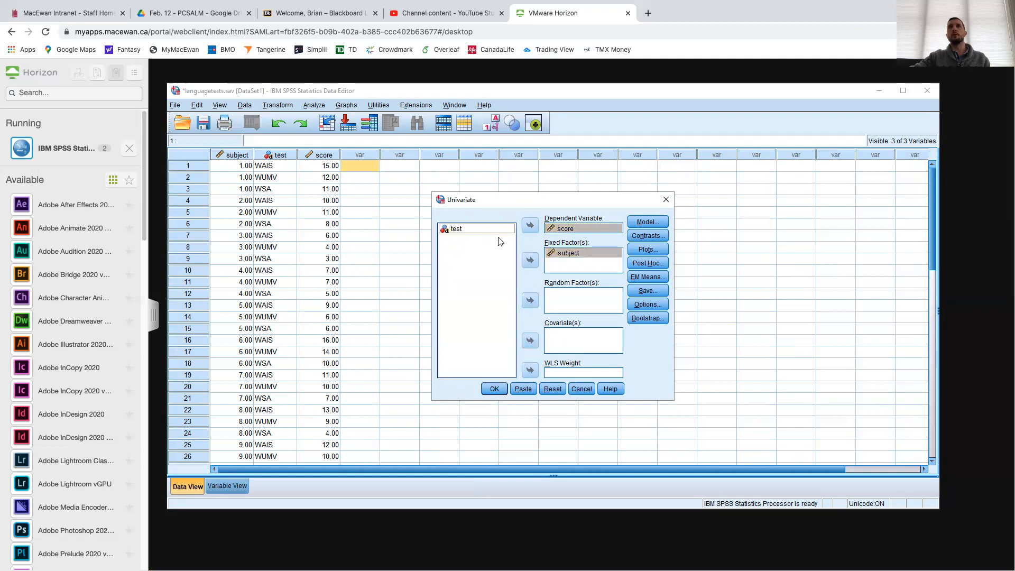
pyautogui.click(530, 260)
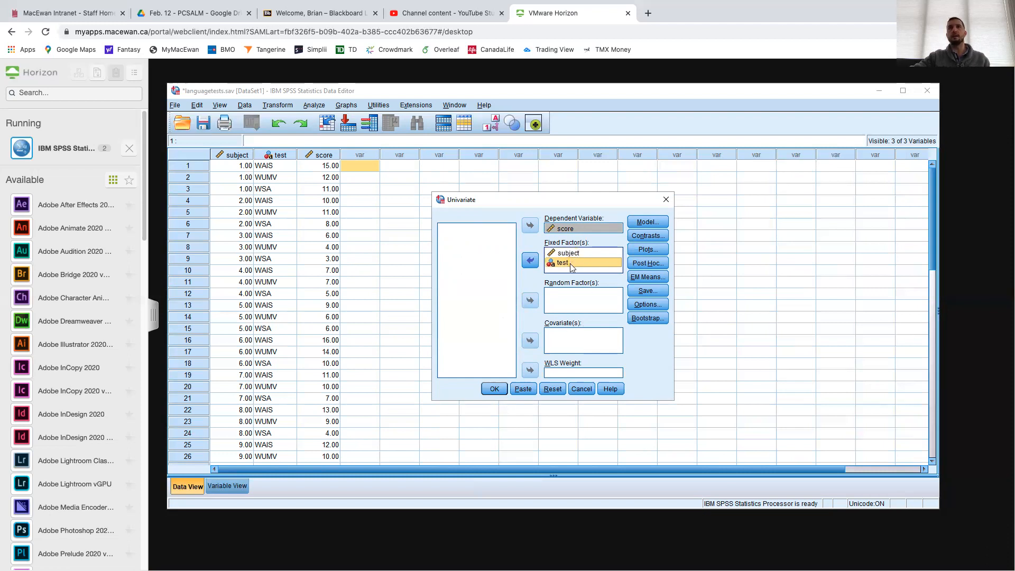
# Step: Choose to save standardized residuals and unstandardized predicted values, and run the univariate analysis
pyautogui.click(639, 290)
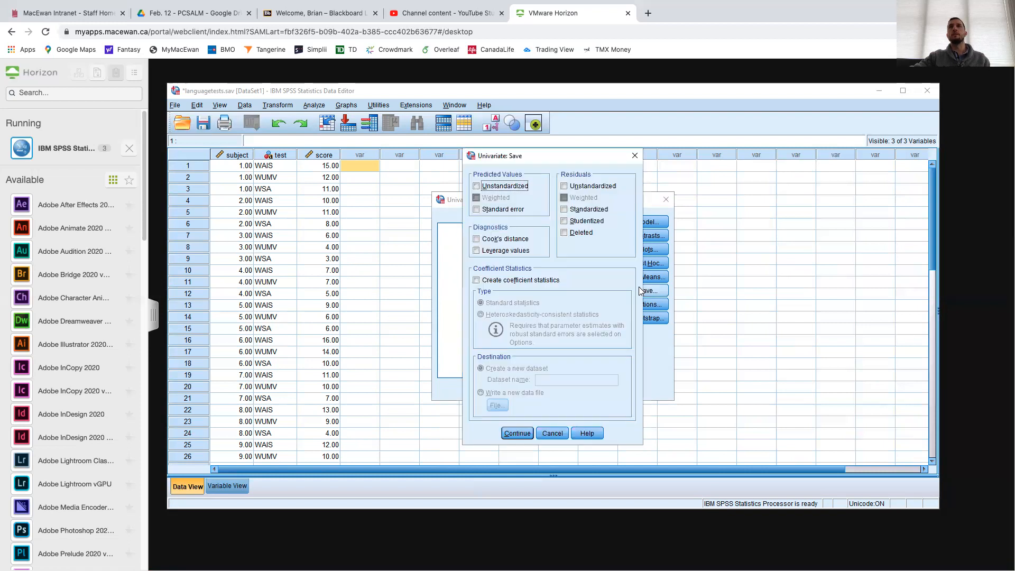
pyautogui.click(564, 210)
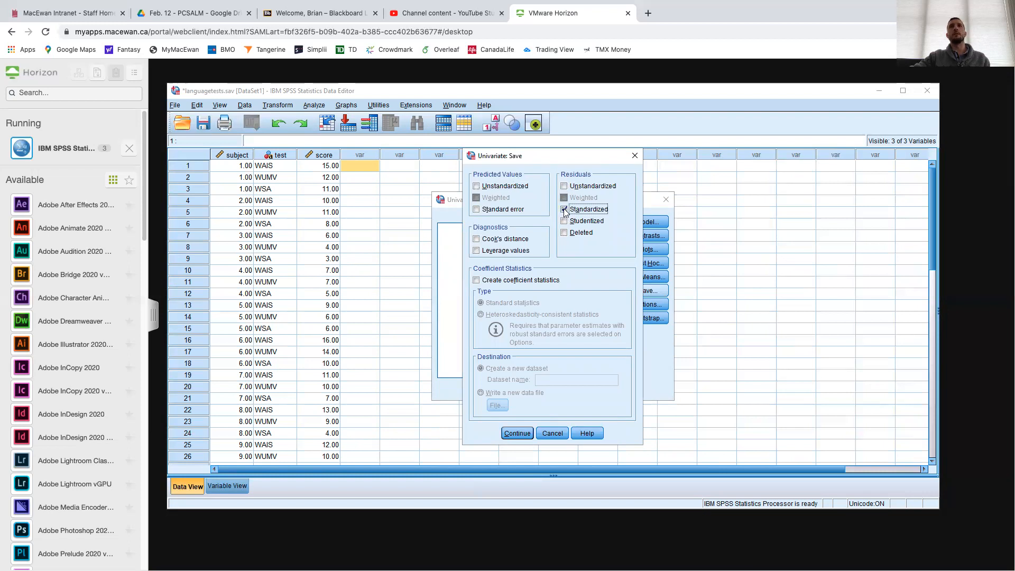
pyautogui.click(477, 186)
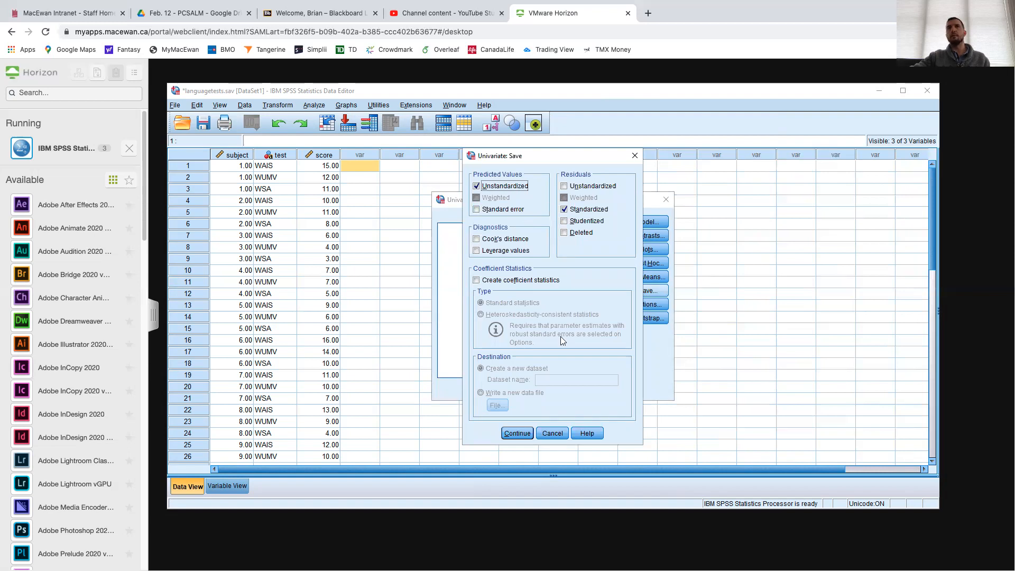
pyautogui.click(517, 433)
pyautogui.click(494, 389)
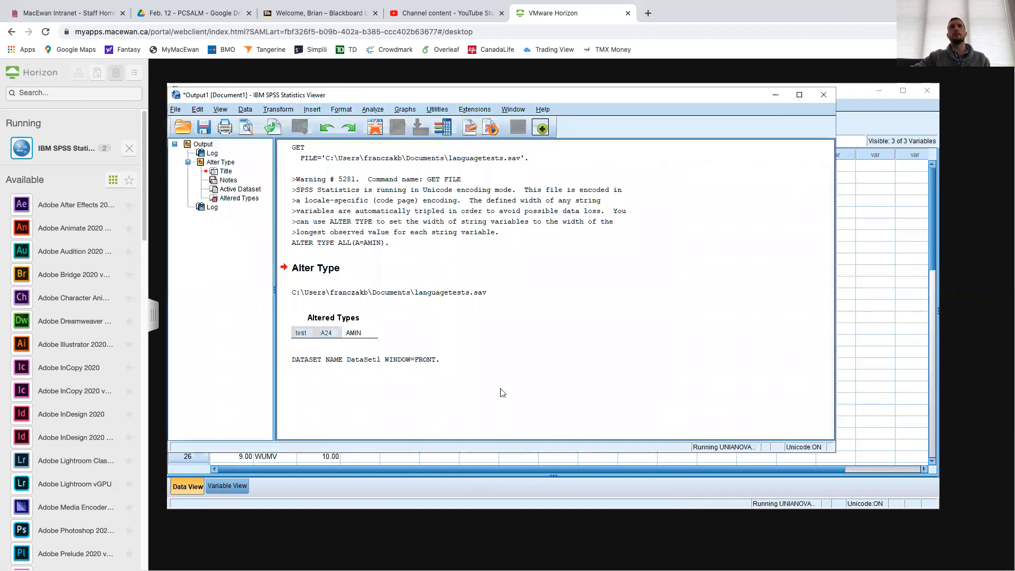
# Step: Return to the Data Editor and inspect the saved predicted value and standardized residual columns
pyautogui.click(860, 90)
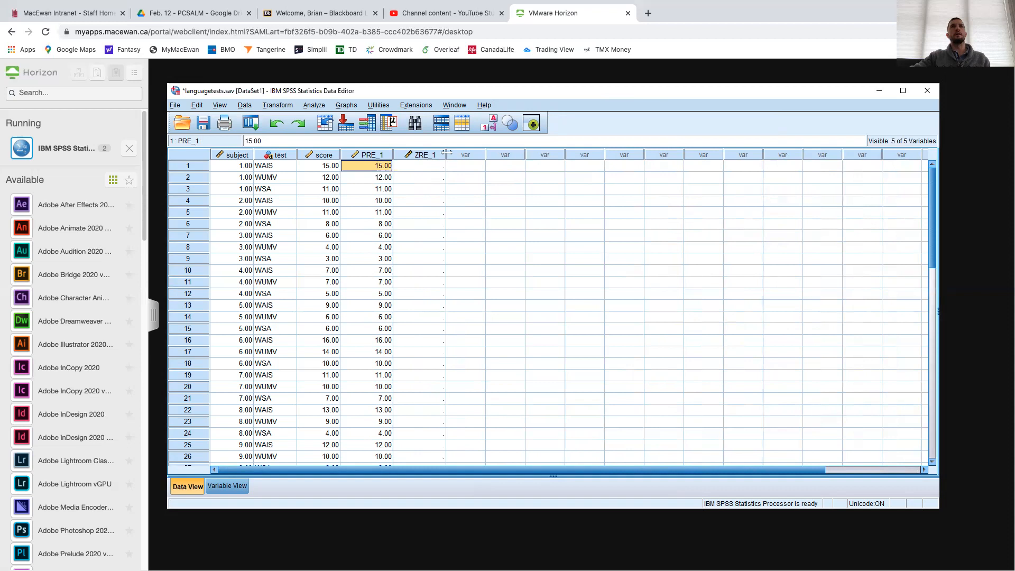
pyautogui.moveTo(445, 155)
pyautogui.mouseDown()
pyautogui.moveTo(461, 152)
pyautogui.moveTo(440, 155)
pyautogui.mouseUp()
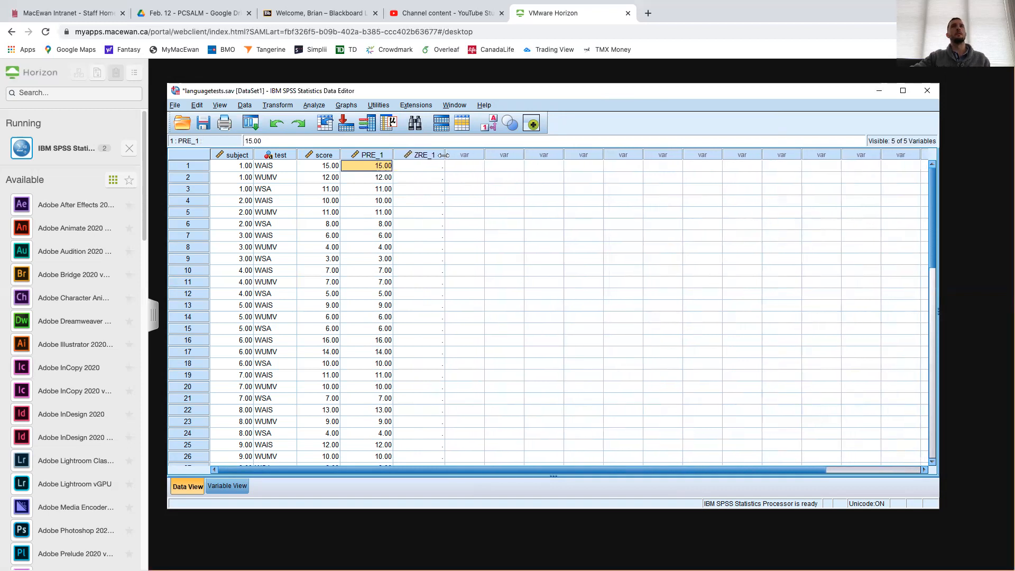
pyautogui.hotkey('ctrl', 'Up')
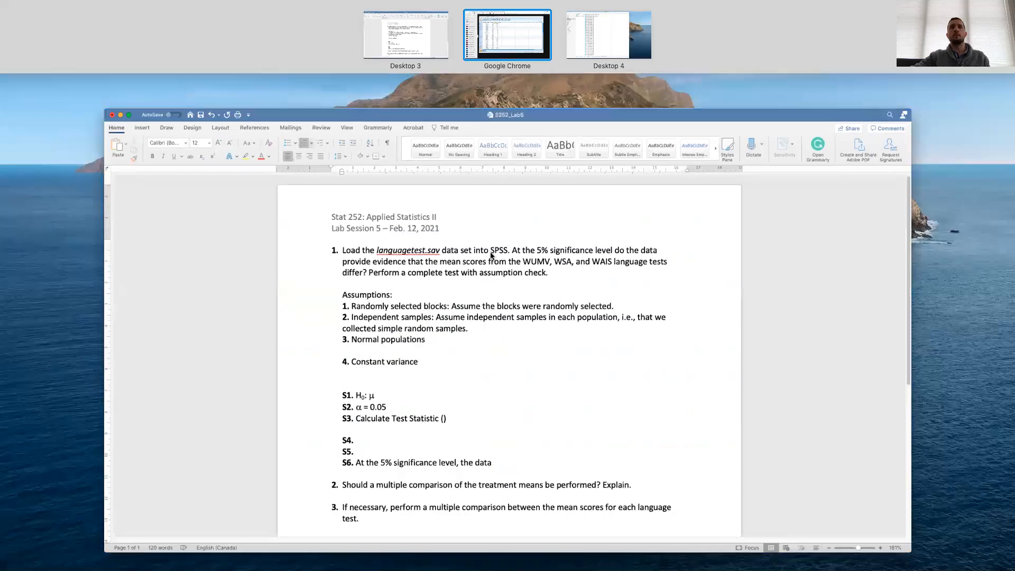
pyautogui.click(490, 254)
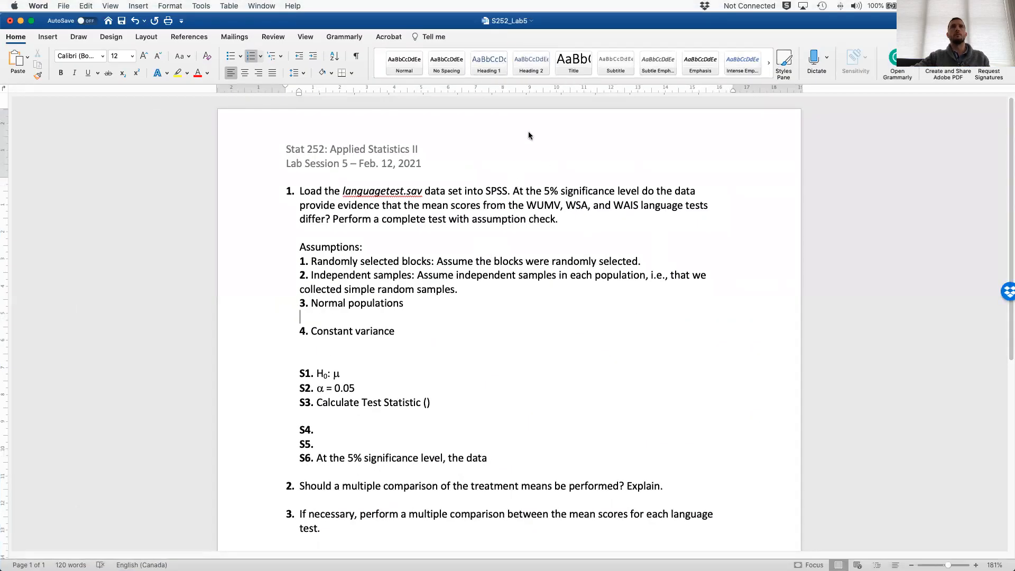
pyautogui.hotkey('ctrl', 'Right')
pyautogui.hotkey('ctrl', 'Up')
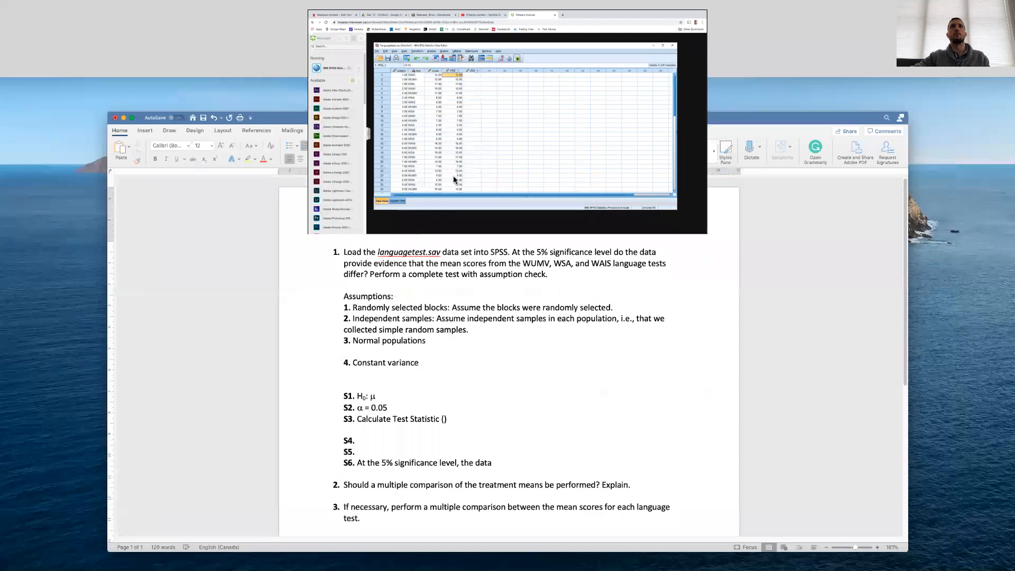
pyautogui.click(502, 24)
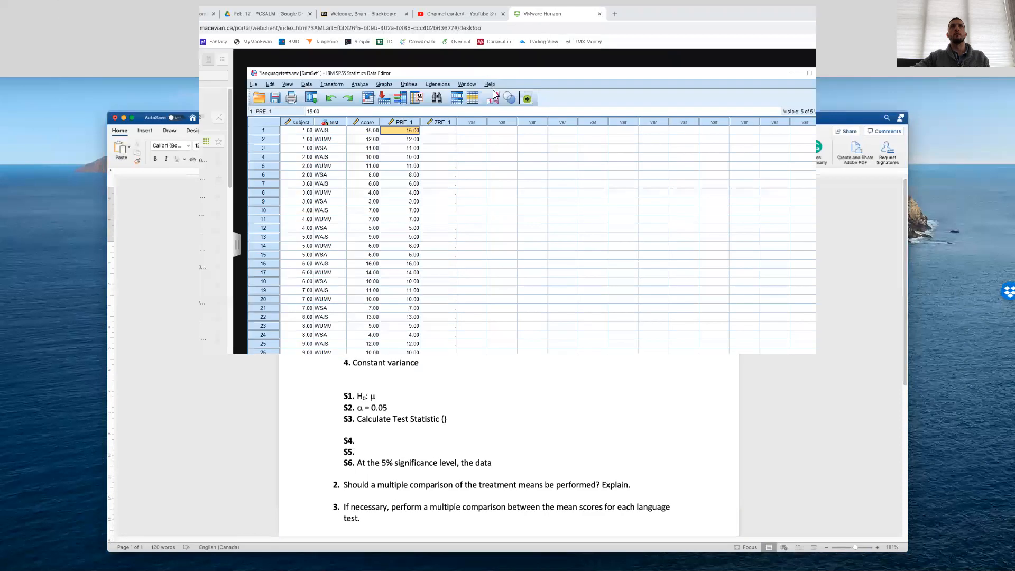
# Step: Bring the output viewer forward and examine the univariate syntax, Between-Subjects Factors and Tests of Between-Subjects Effects tables
pyautogui.moveTo(503, 100); pyautogui.dragTo(503, 115)
pyautogui.click(494, 97)
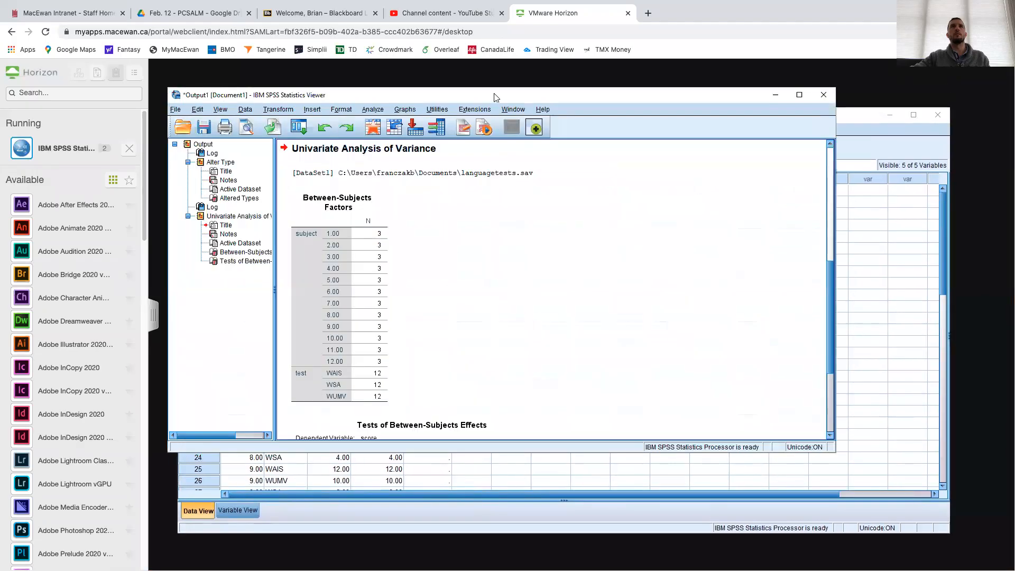
pyautogui.scroll(-5, 456, 279)
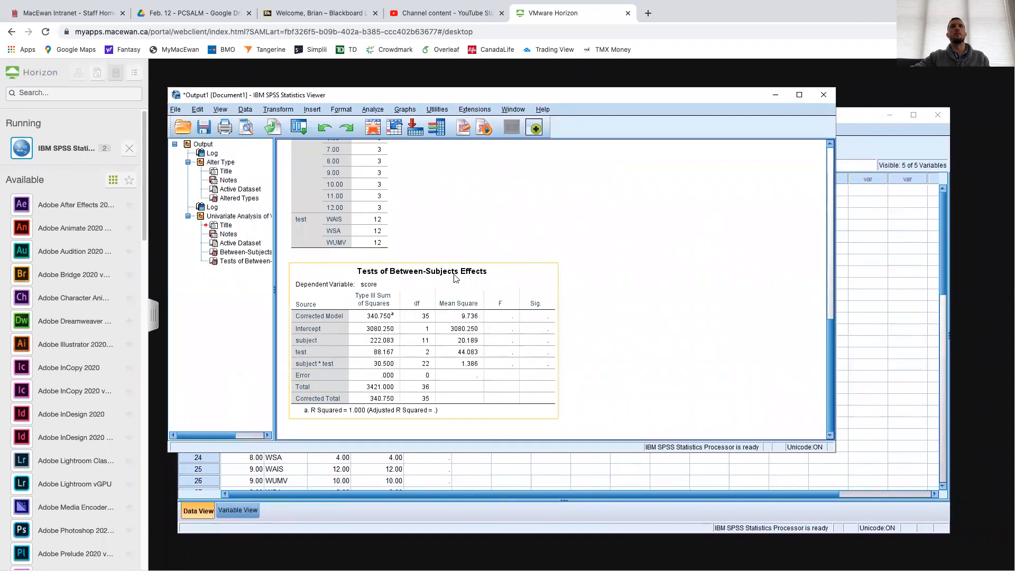
pyautogui.scroll(10, 456, 278)
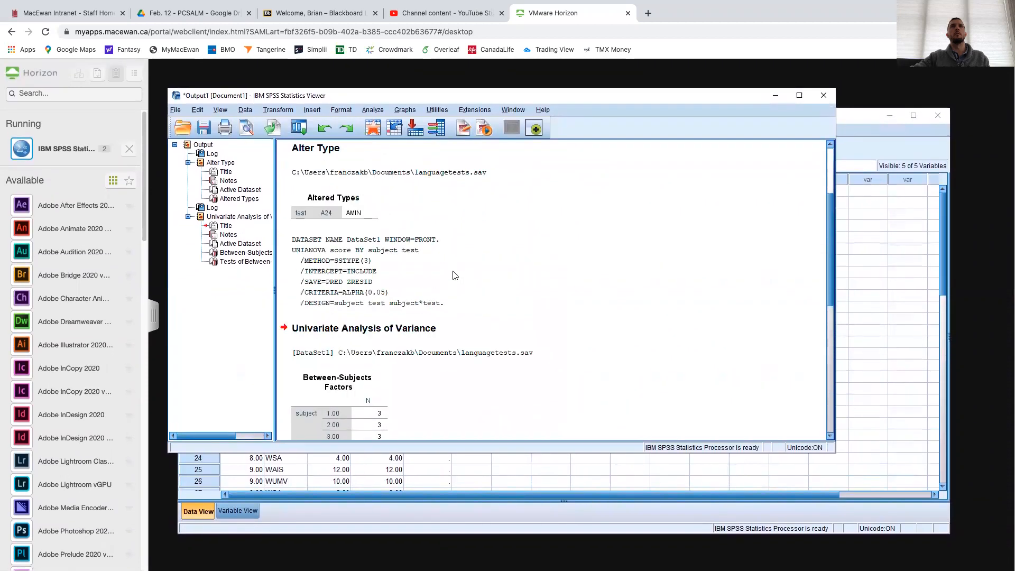
pyautogui.scroll(-5, 454, 272)
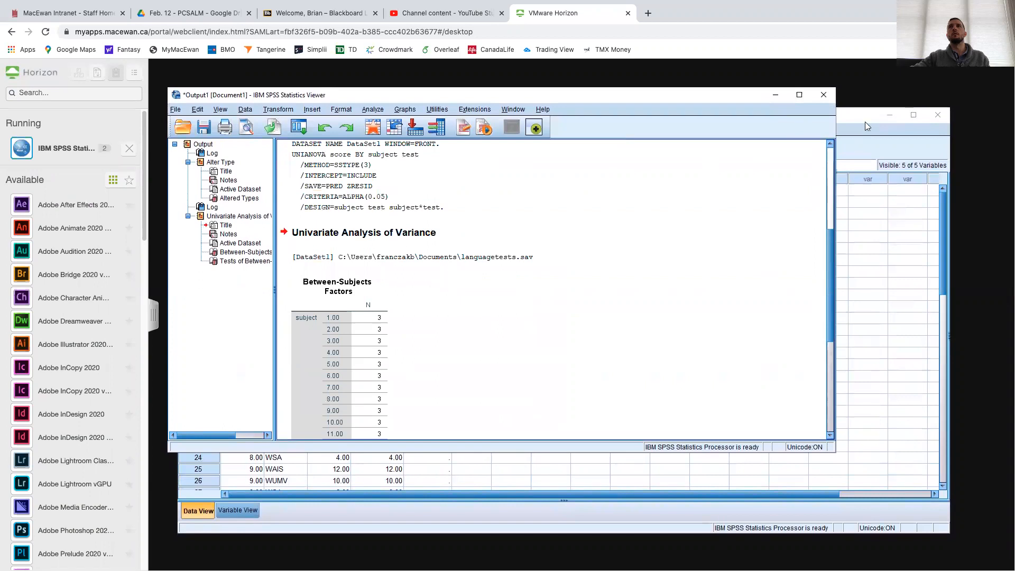
# Step: Widen the standardized residual column in the Data Editor and run a Q-Q plot of the standardized residual for score against the Normal distribution
pyautogui.click(865, 119)
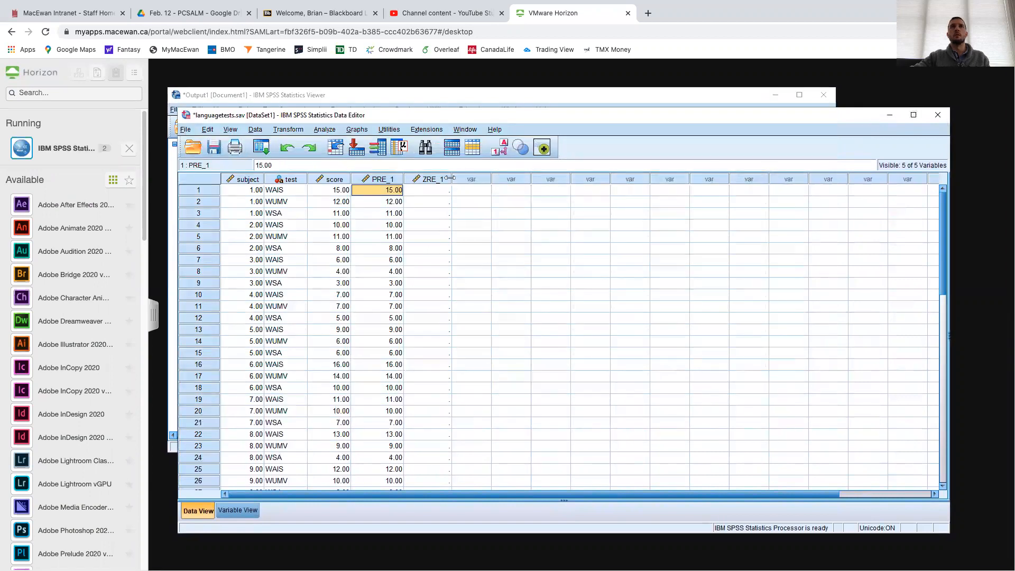
pyautogui.moveTo(460, 179); pyautogui.dragTo(473, 179)
pyautogui.click(323, 131)
pyautogui.moveTo(356, 129)
pyautogui.moveTo(324, 130)
pyautogui.moveTo(355, 156)
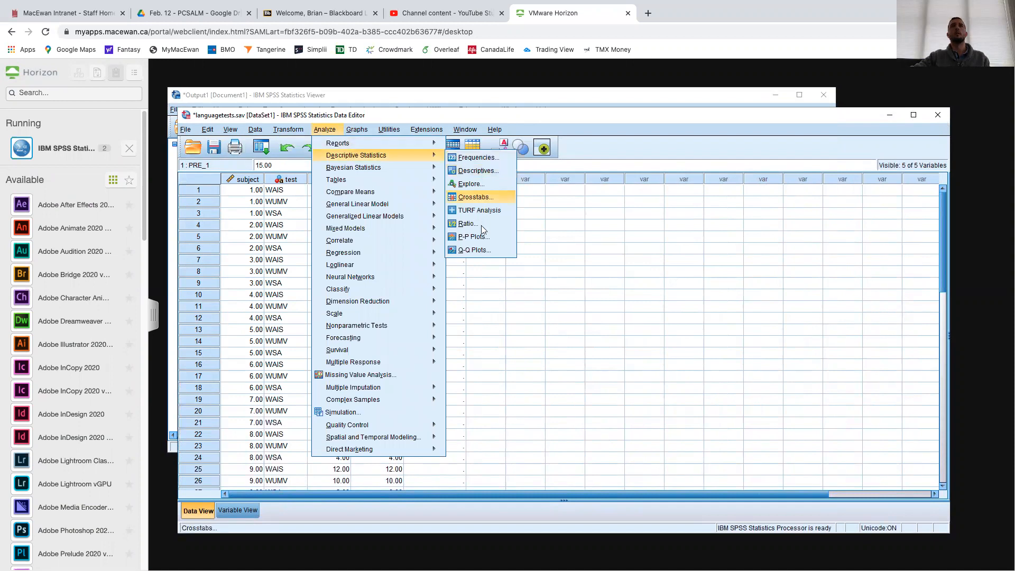
pyautogui.click(481, 250)
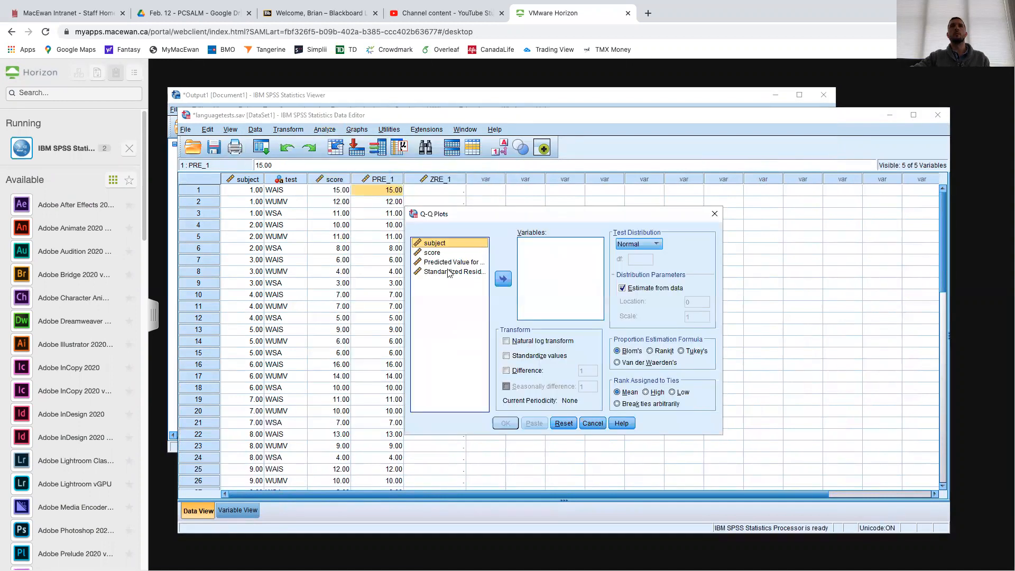
pyautogui.click(475, 273)
pyautogui.click(502, 279)
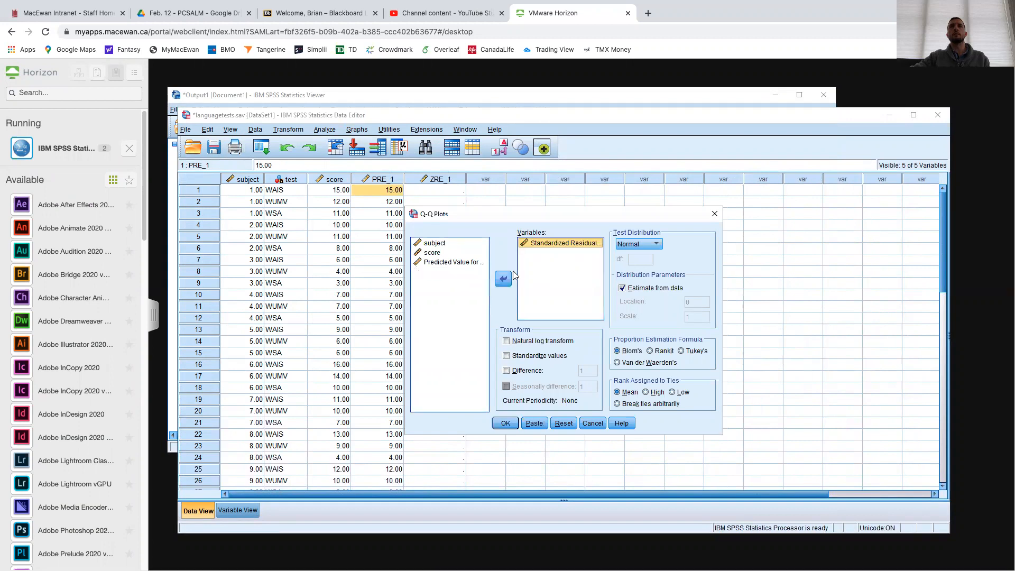
pyautogui.click(505, 423)
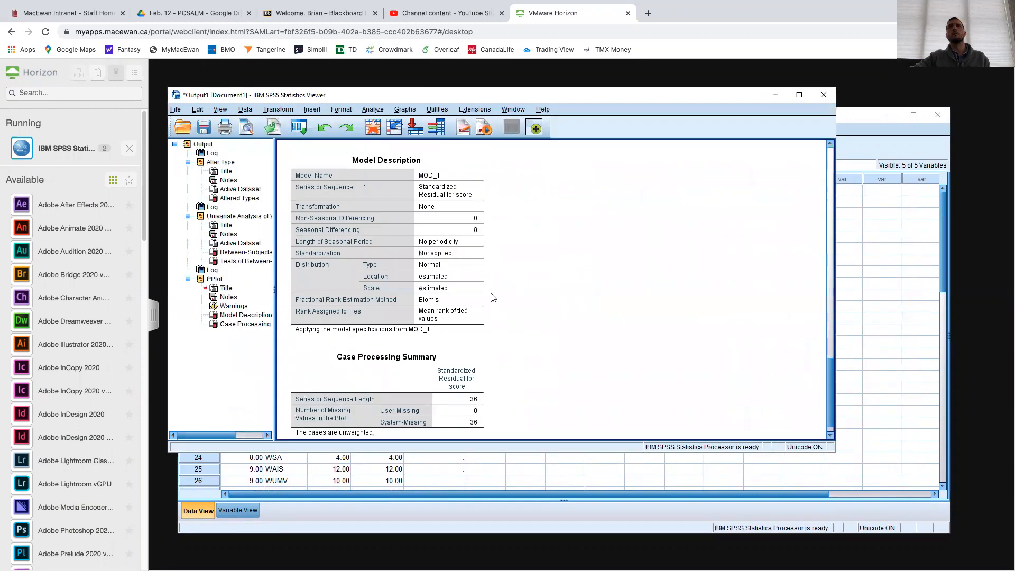
# Step: Examine the Q-Q plot syntax, Warnings, Model Description and Case Processing Summary in the output viewer
pyautogui.scroll(10, 490, 297)
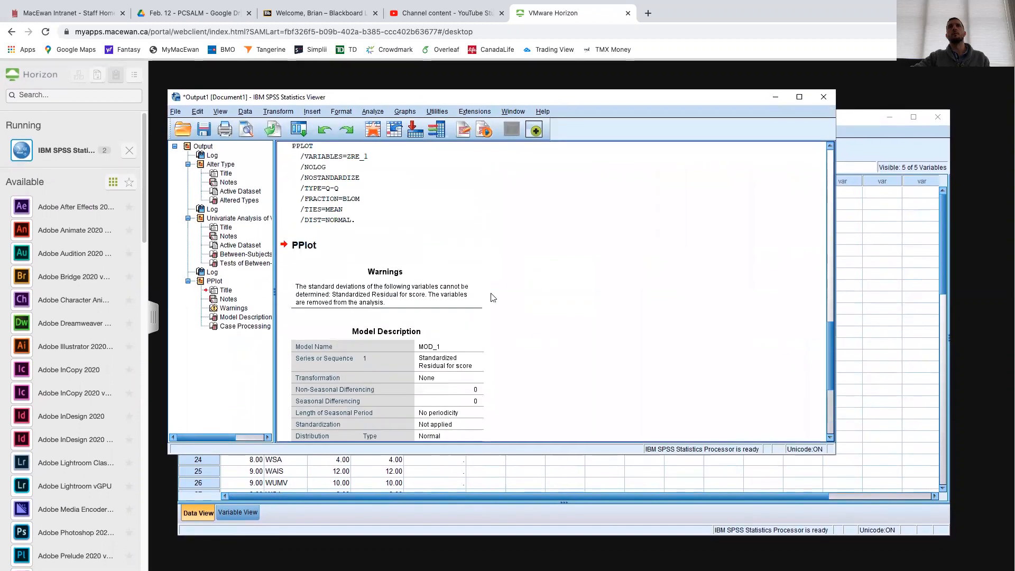
pyautogui.scroll(5, 490, 296)
pyautogui.scroll(-6, 491, 297)
pyautogui.scroll(-8, 490, 297)
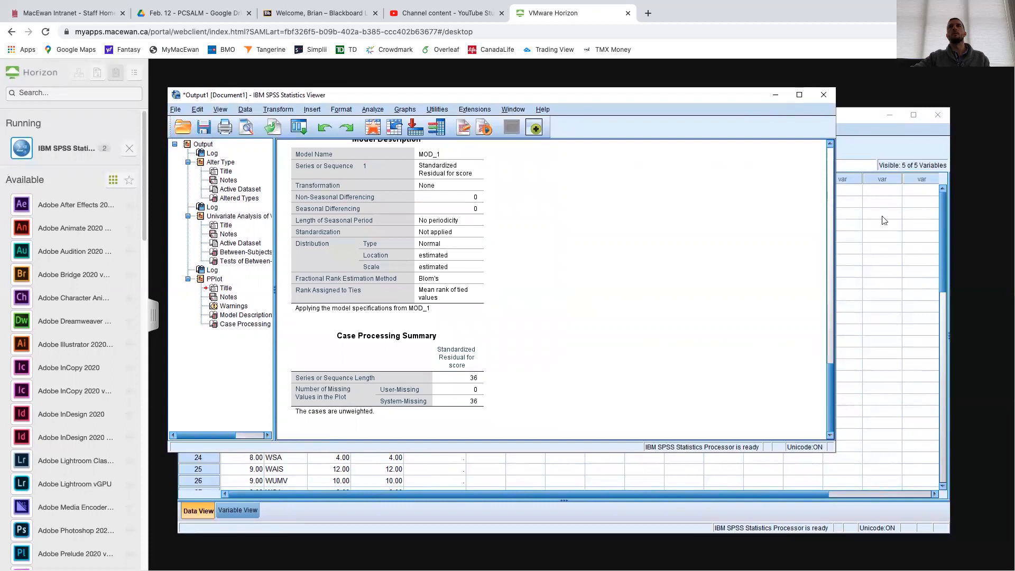
# Step: Rerun the univariate analysis of score by subject and test, still saving unstandardized predicted values and standardized residuals
pyautogui.click(882, 283)
pyautogui.click(324, 130)
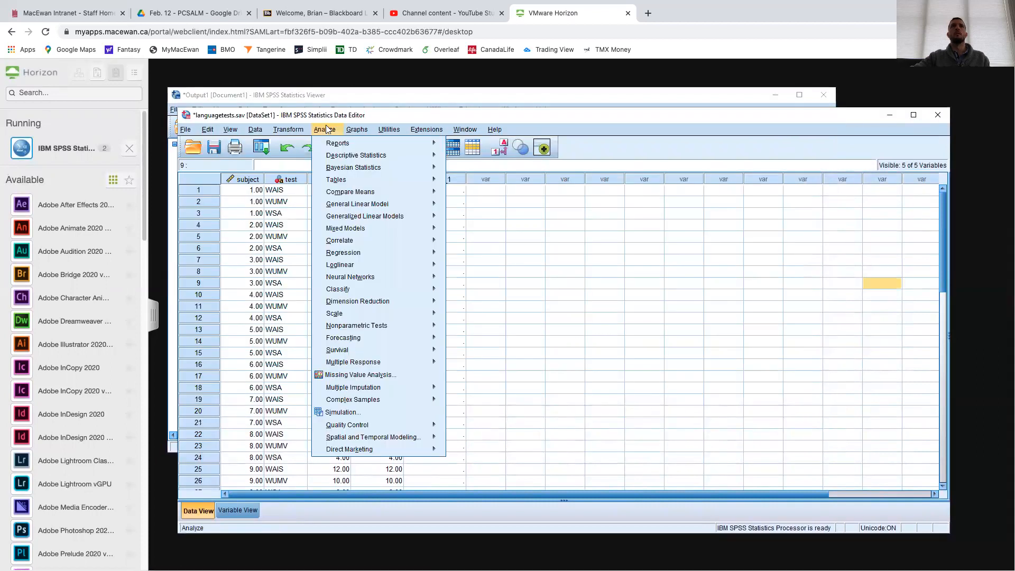
pyautogui.moveTo(401, 203)
pyautogui.click(480, 206)
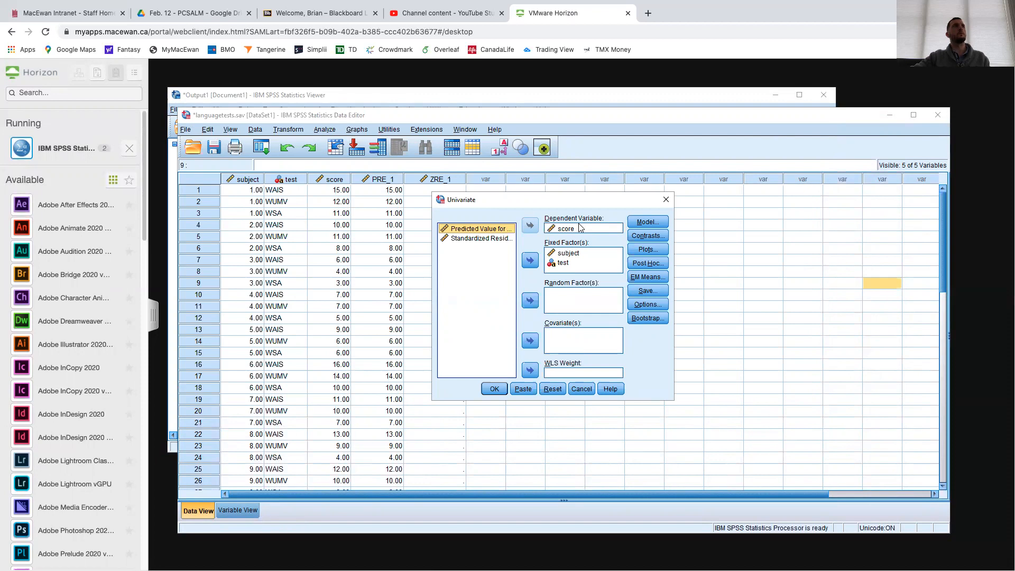
pyautogui.click(641, 290)
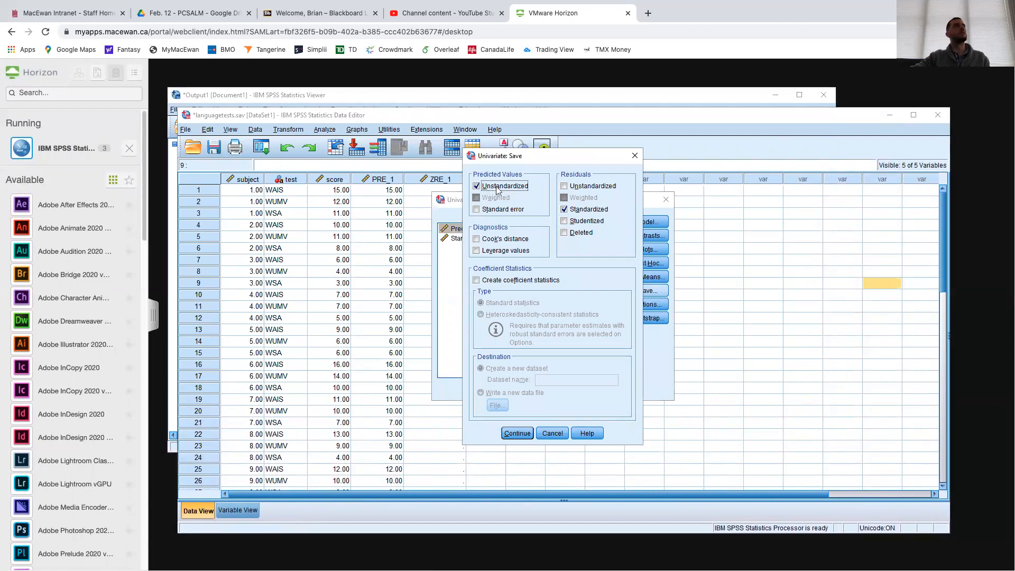
pyautogui.click(517, 432)
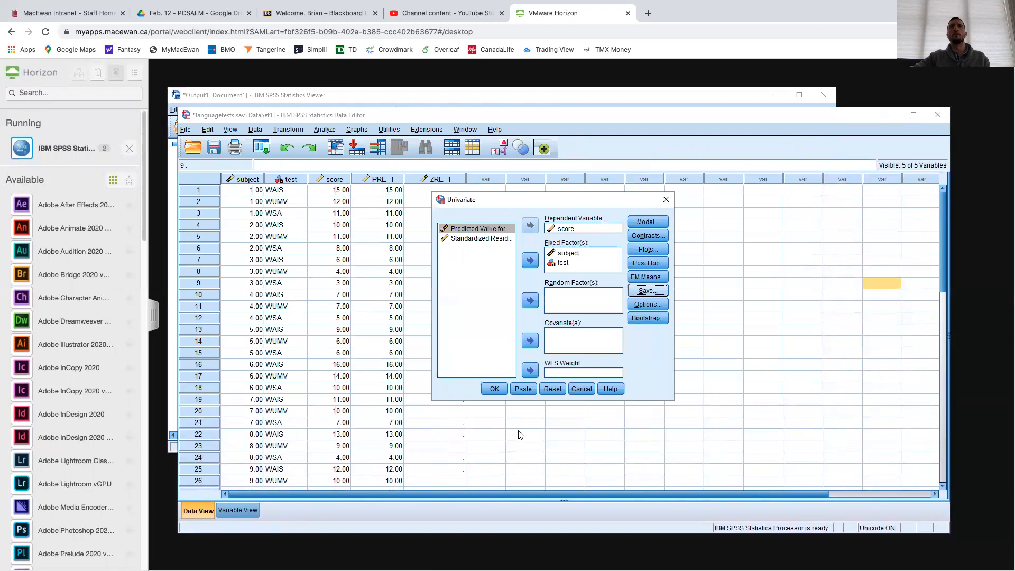
pyautogui.click(493, 390)
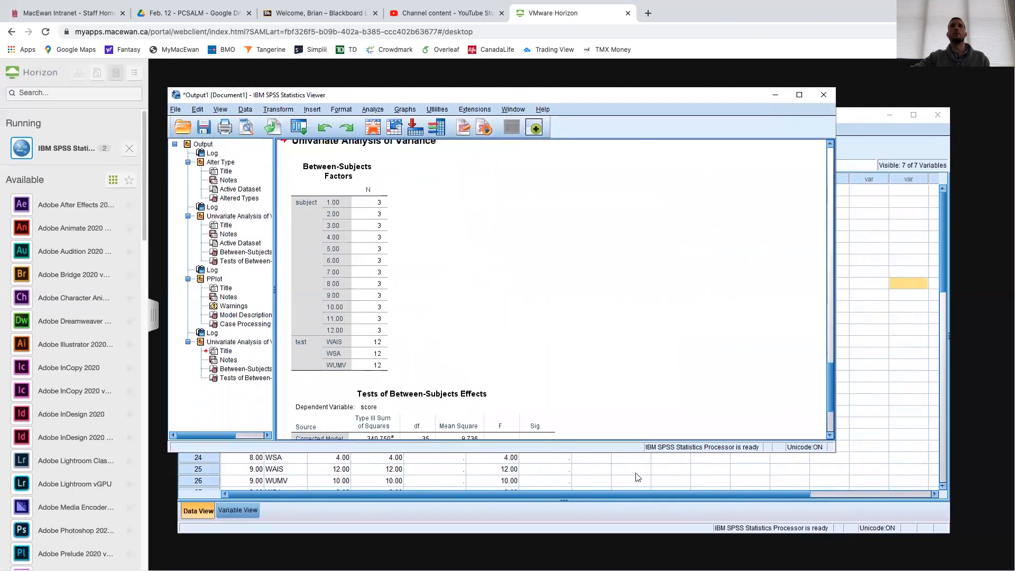
# Step: Delete the saved columns PRE_1, ZRE_1, PRE_2 and ZRE_2 from the dataset in the Data Editor
pyautogui.click(634, 467)
pyautogui.click(482, 178)
pyautogui.click(453, 179)
pyautogui.click(386, 180)
pyautogui.keyDown('shift'); pyautogui.click(545, 180); pyautogui.keyUp('shift')
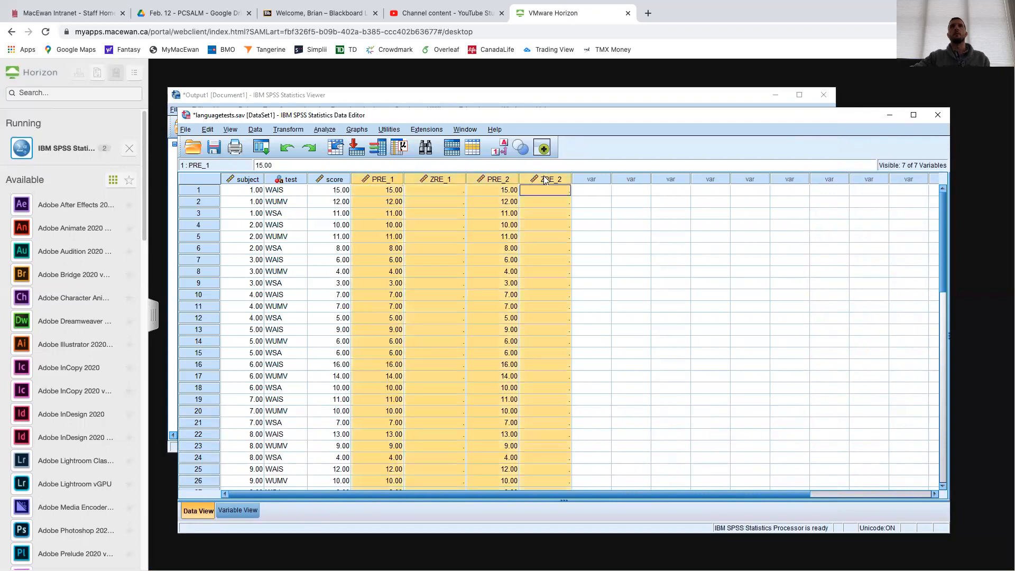
pyautogui.rightClick(546, 179)
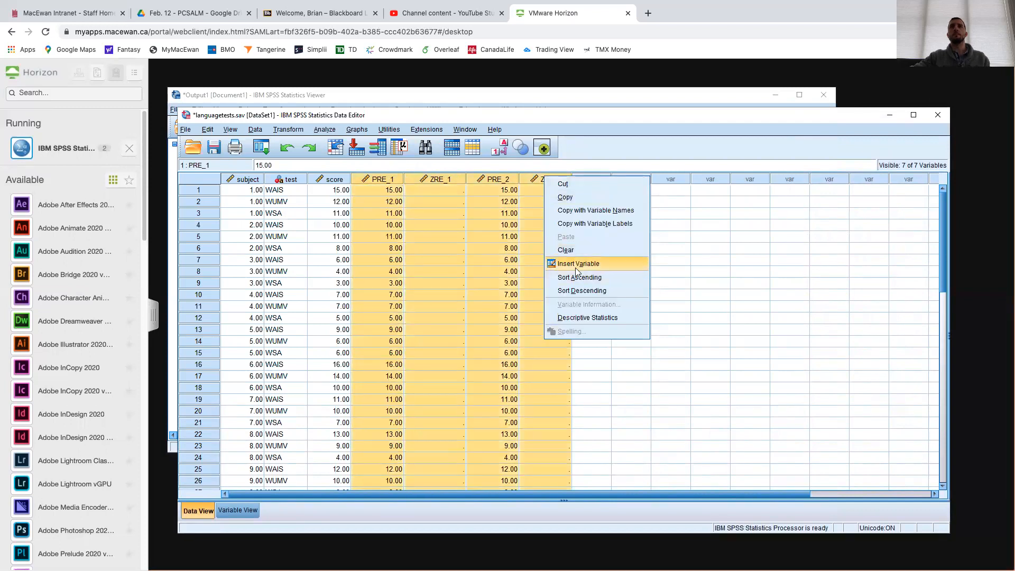
pyautogui.click(576, 252)
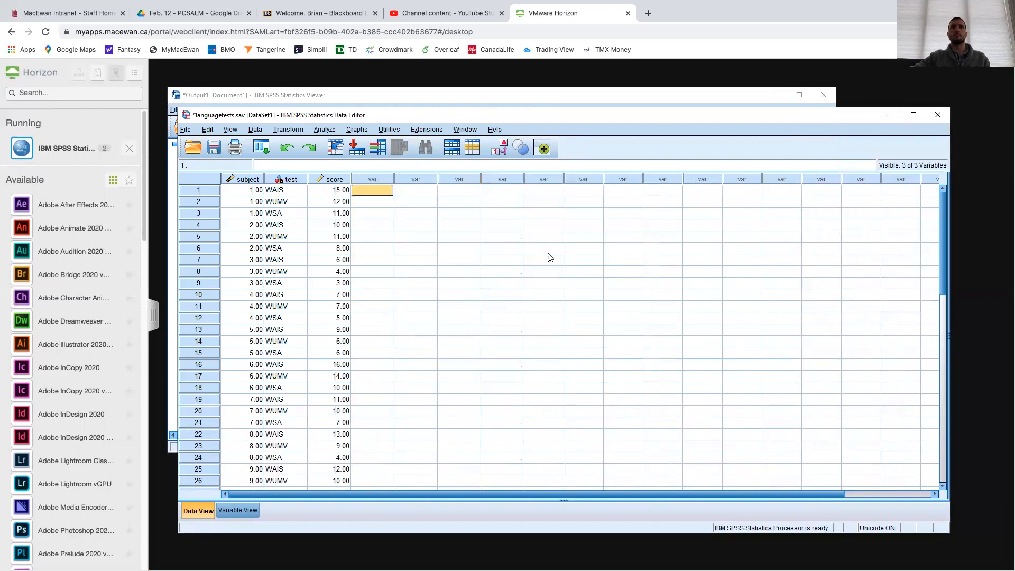
pyautogui.click(287, 180)
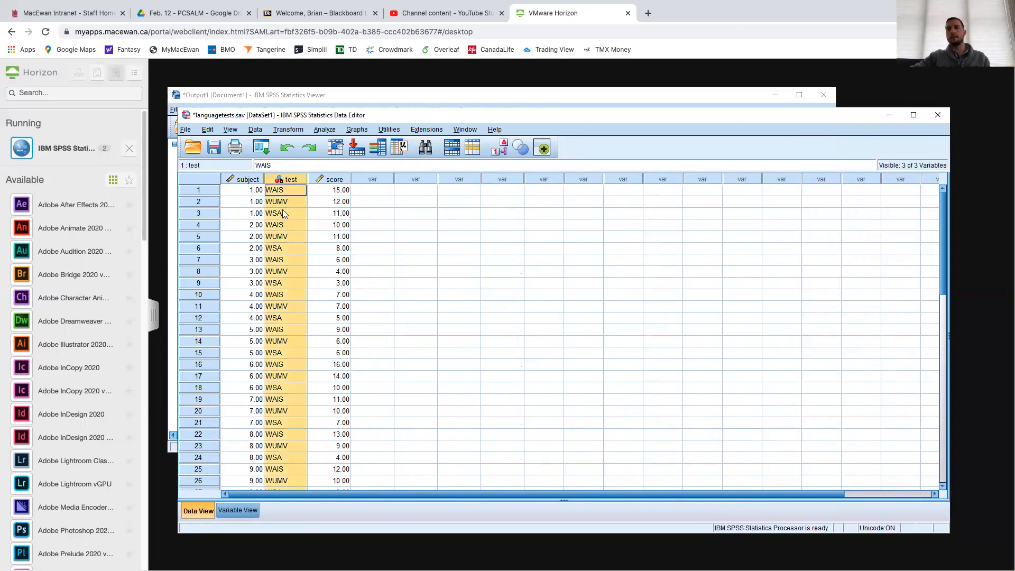
pyautogui.click(374, 179)
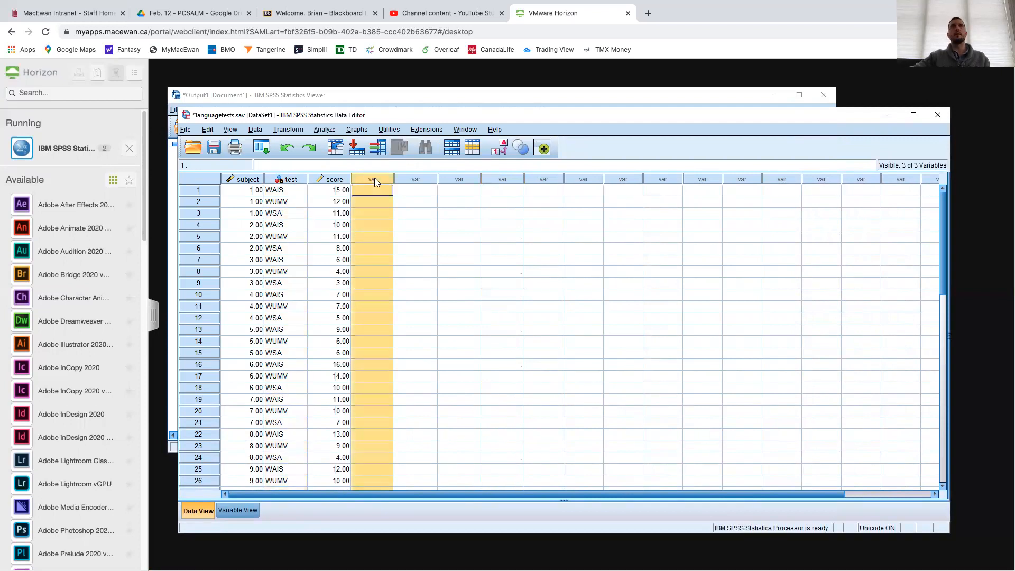
pyautogui.click(282, 180)
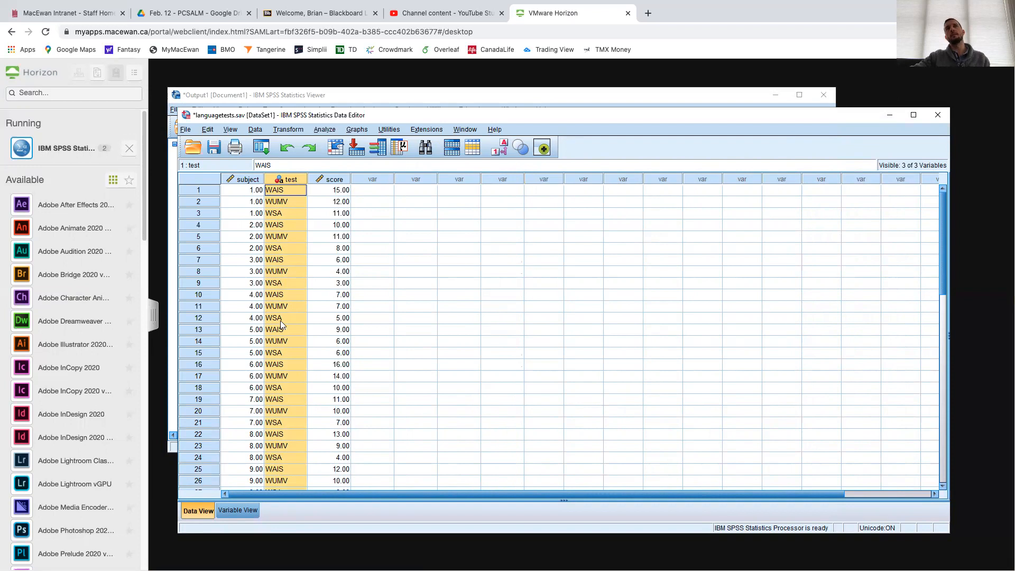
pyautogui.click(253, 130)
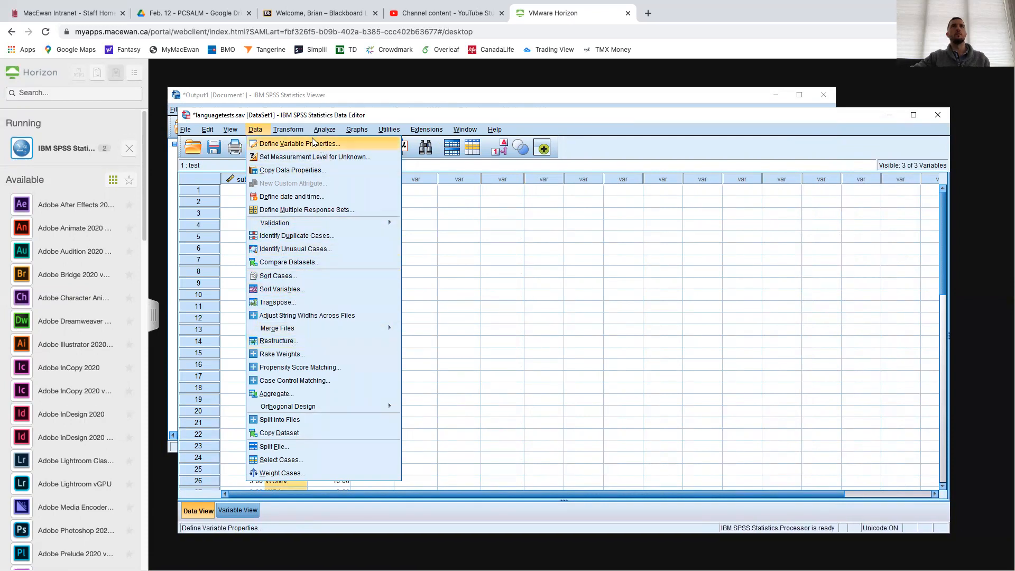
pyautogui.moveTo(303, 133)
pyautogui.moveTo(256, 130)
pyautogui.click(300, 342)
pyautogui.click(537, 350)
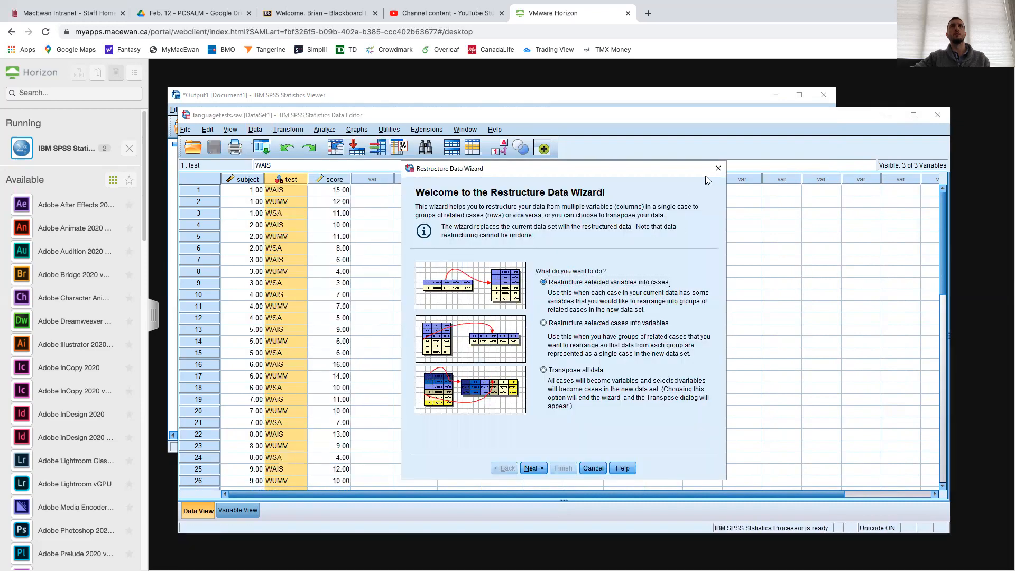
pyautogui.click(716, 169)
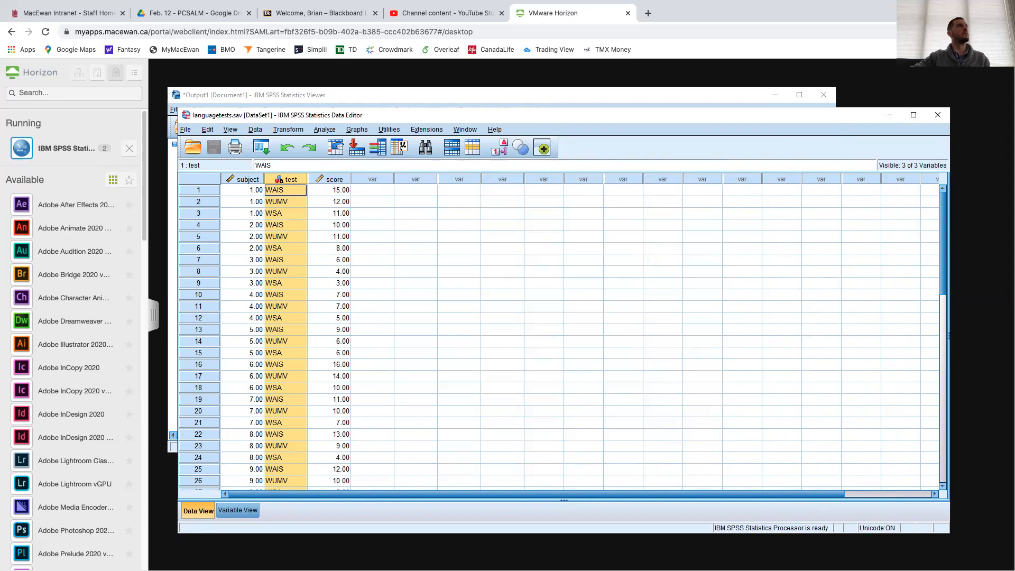
# Step: Set up a recode of the test variable into the same variable, mapping the old value WAIS to 1
pyautogui.click(256, 130)
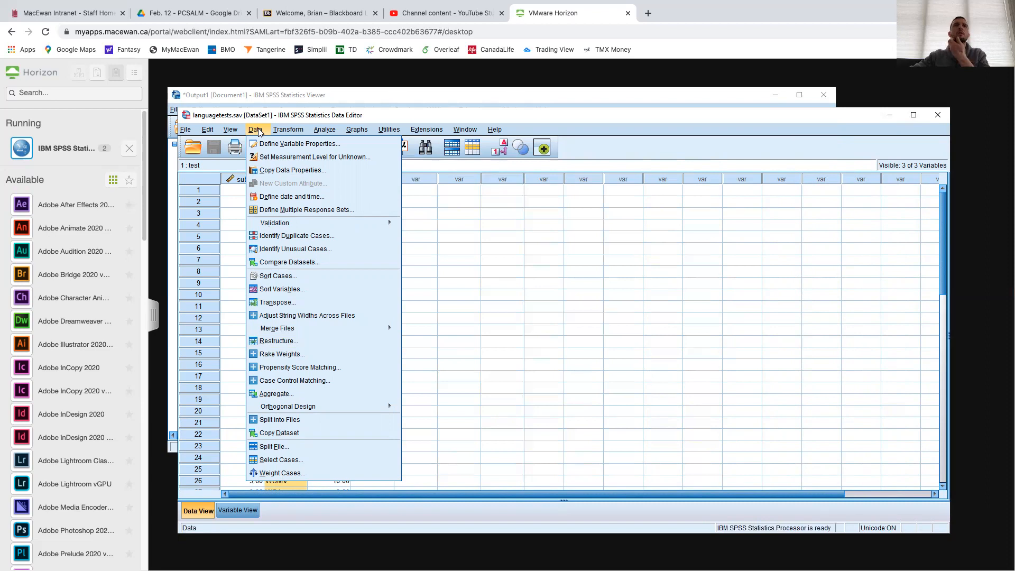
pyautogui.moveTo(278, 132)
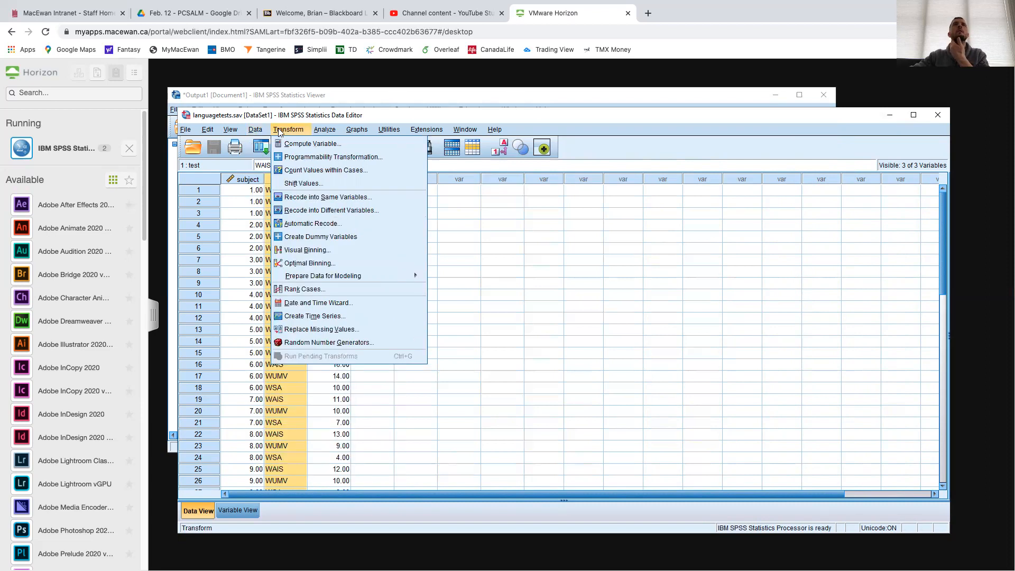
pyautogui.click(320, 197)
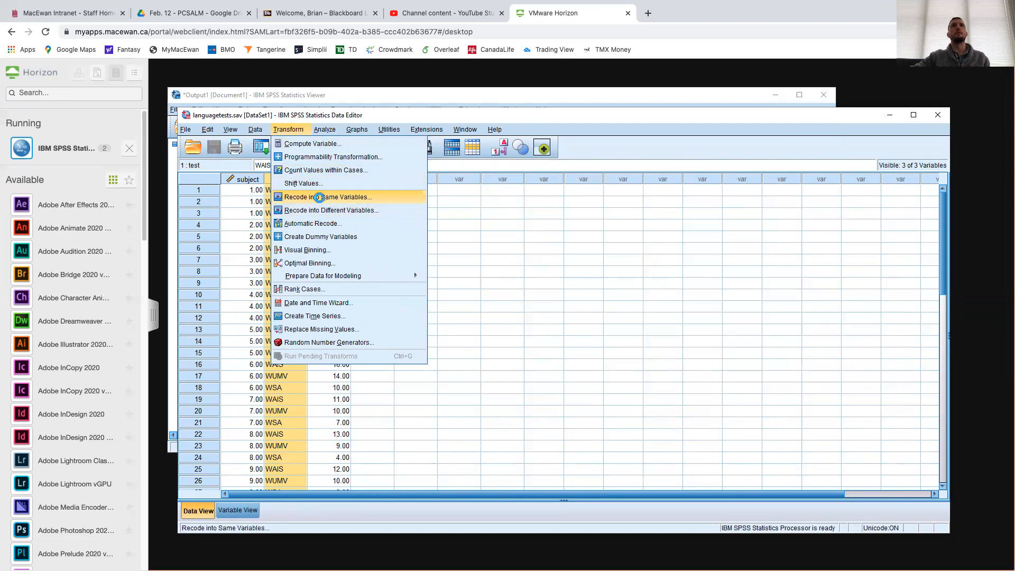
pyautogui.click(506, 297)
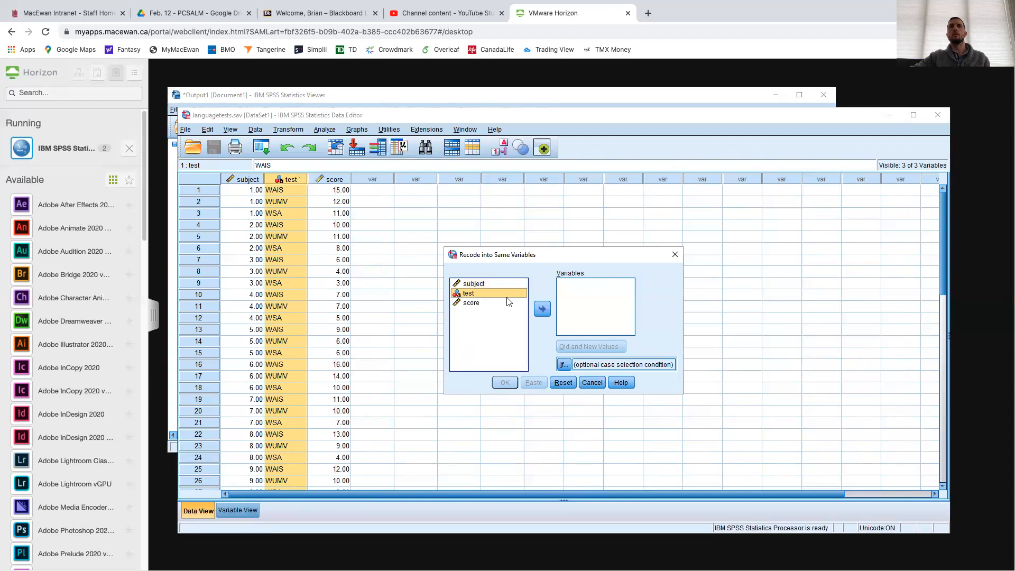
pyautogui.click(542, 308)
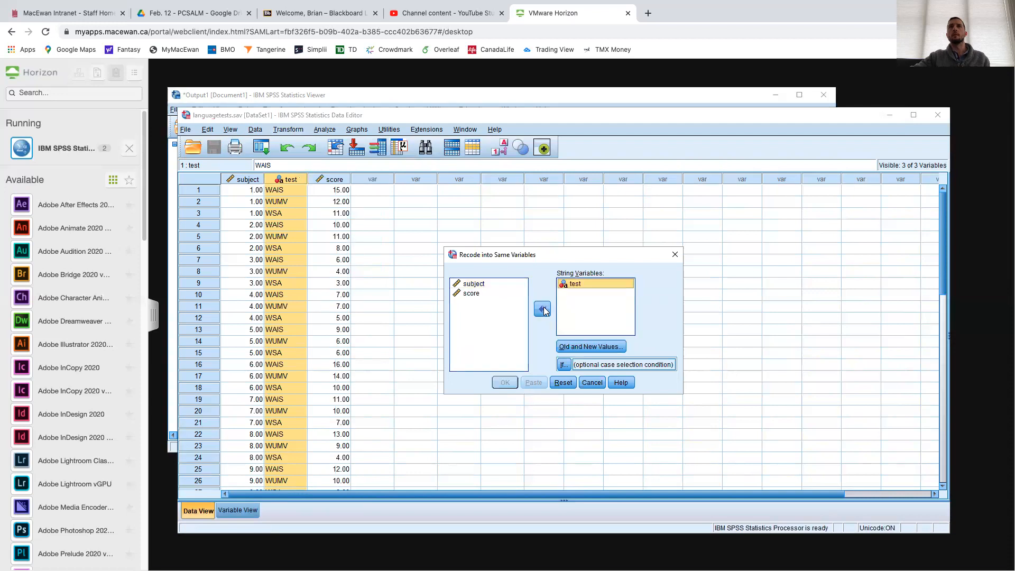
pyautogui.click(578, 345)
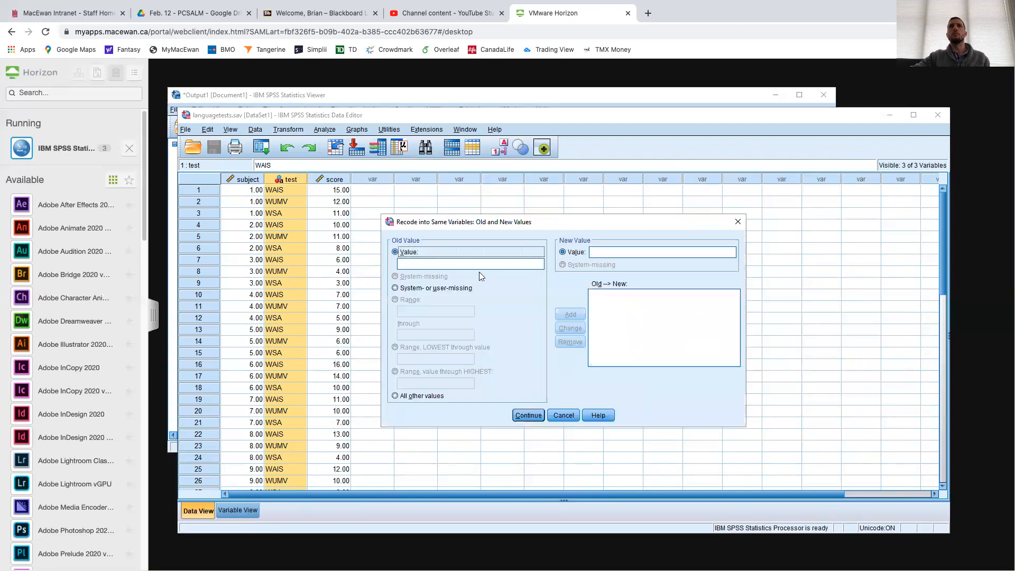
pyautogui.click(639, 253)
pyautogui.click(465, 264)
pyautogui.write('WAIS')
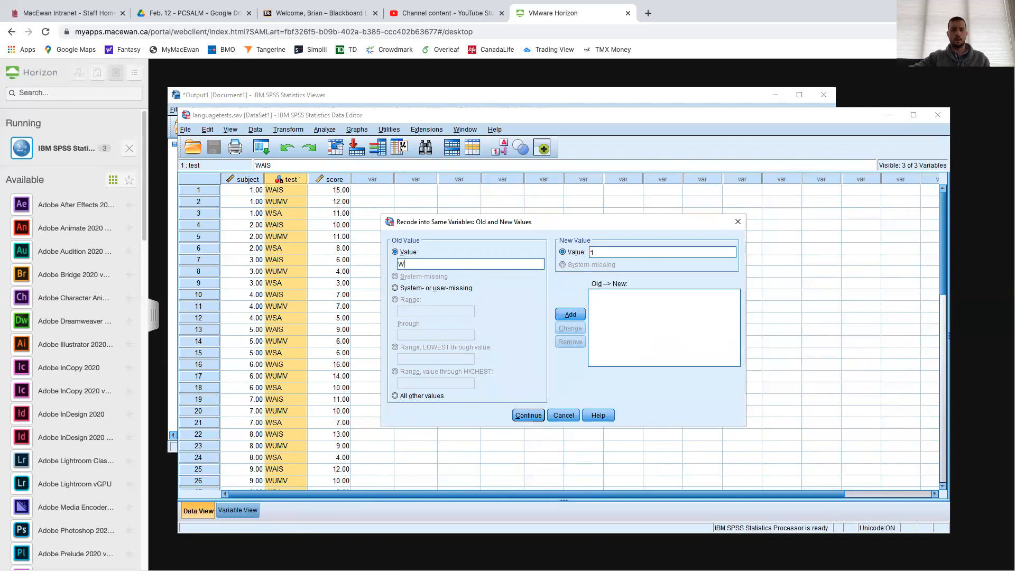
pyautogui.click(570, 316)
# Step: Map the old value WUMV to 2 and WSA to 3, and run the recode of test
pyautogui.click(450, 264)
pyautogui.write('WUMV')
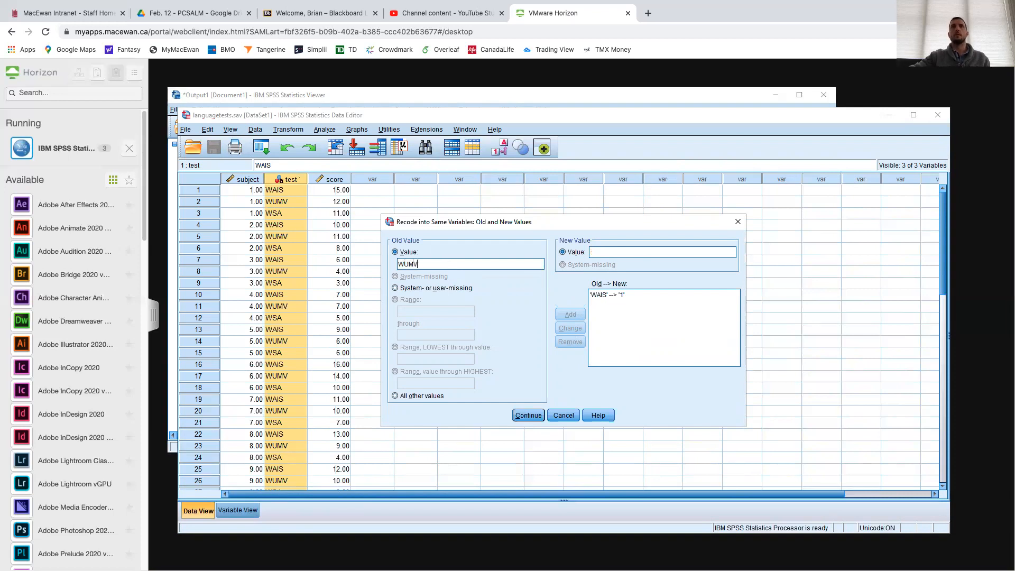
pyautogui.click(628, 252)
pyautogui.write('2')
pyautogui.click(561, 313)
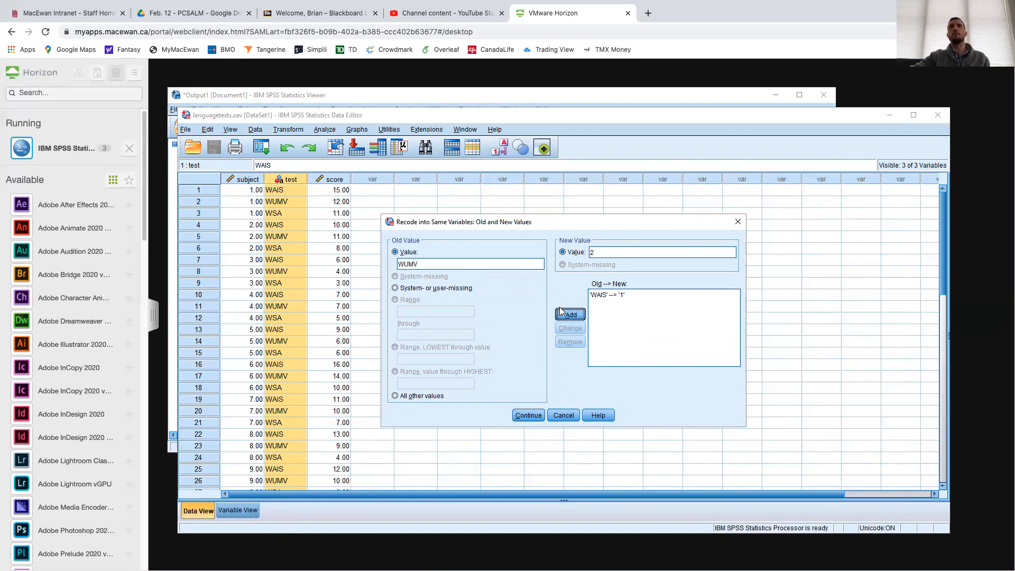
pyautogui.click(446, 264)
pyautogui.write('WSA')
pyautogui.click(610, 253)
pyautogui.write('3')
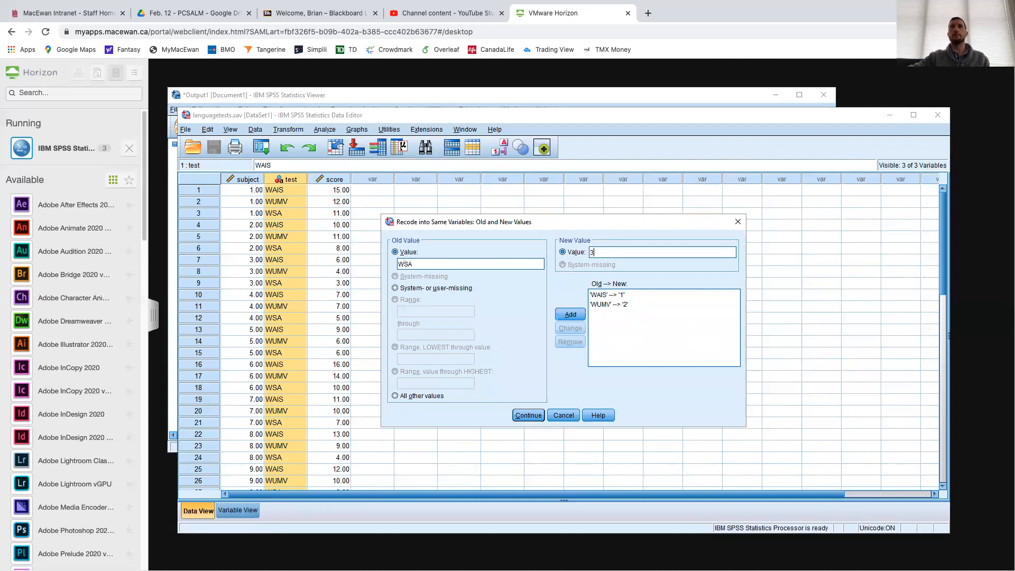
pyautogui.click(570, 314)
pyautogui.click(527, 415)
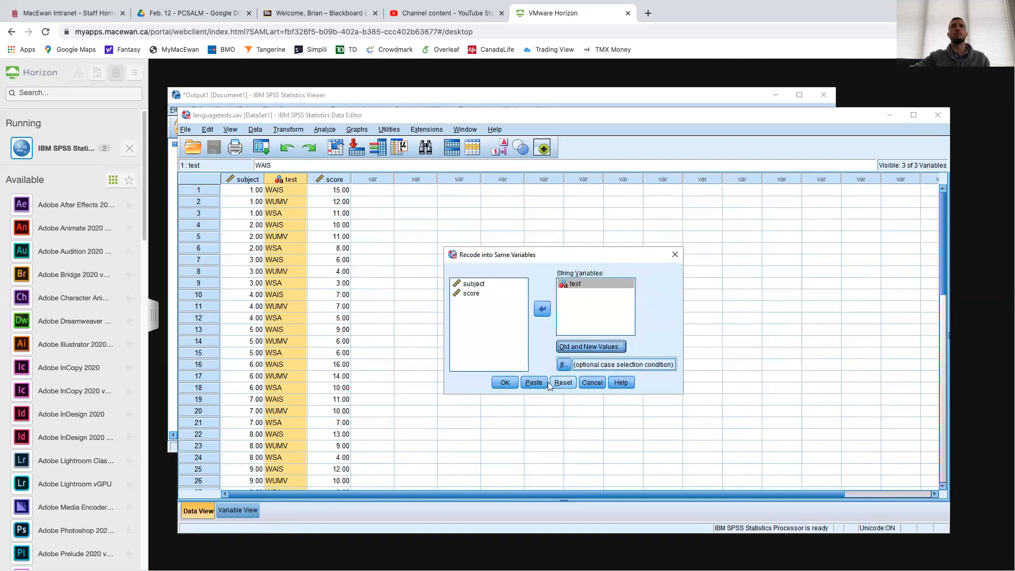
pyautogui.click(501, 382)
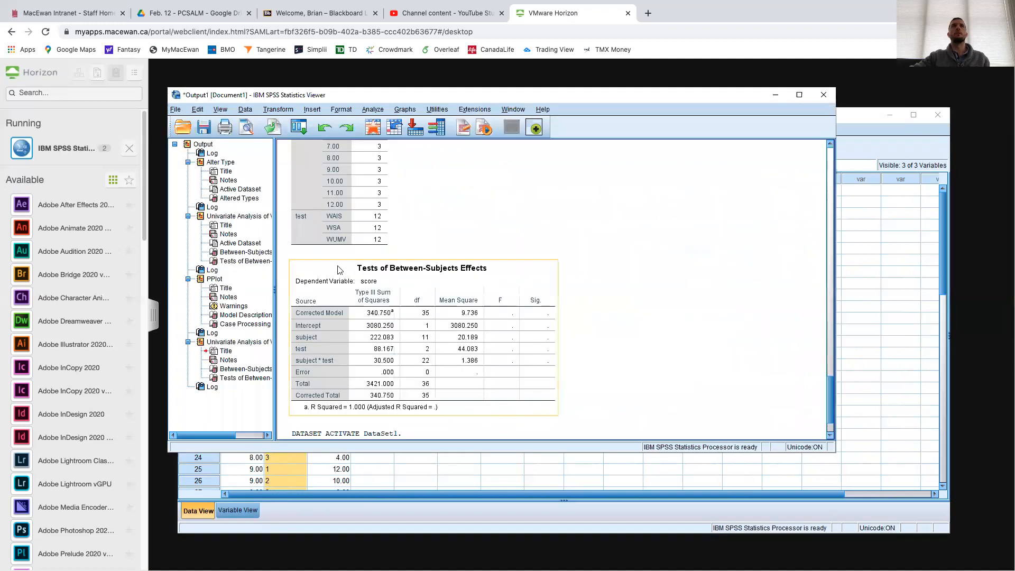
# Step: Run the univariate analysis again with score as dependent variable and subject and the recoded test as fixed factors
pyautogui.click(852, 125)
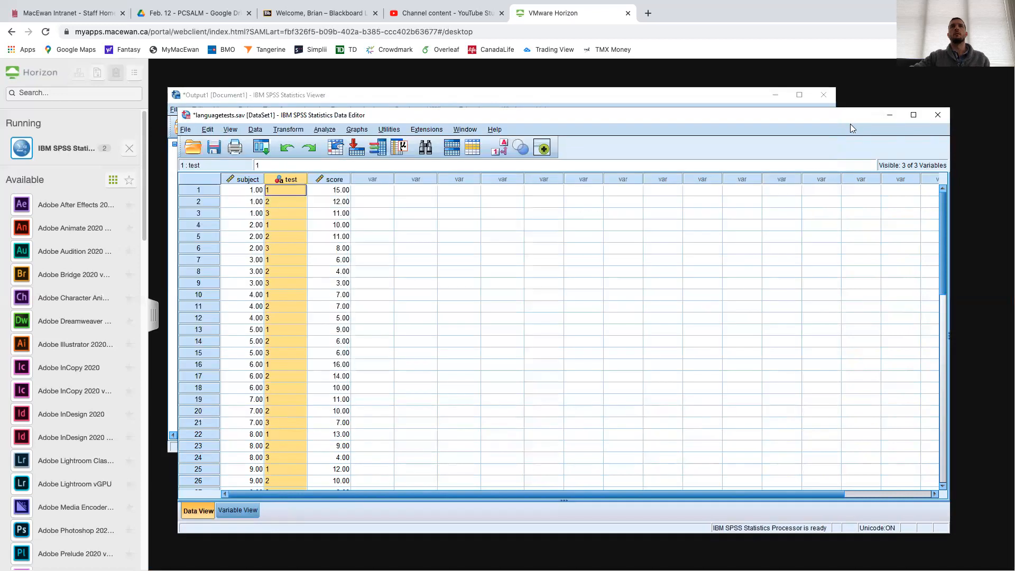
pyautogui.click(317, 129)
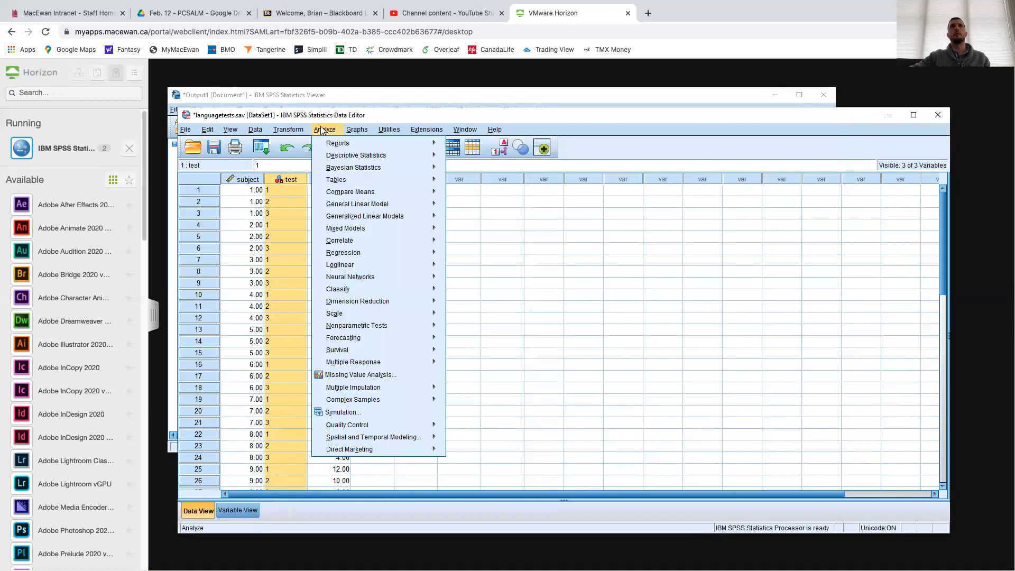
pyautogui.moveTo(384, 207)
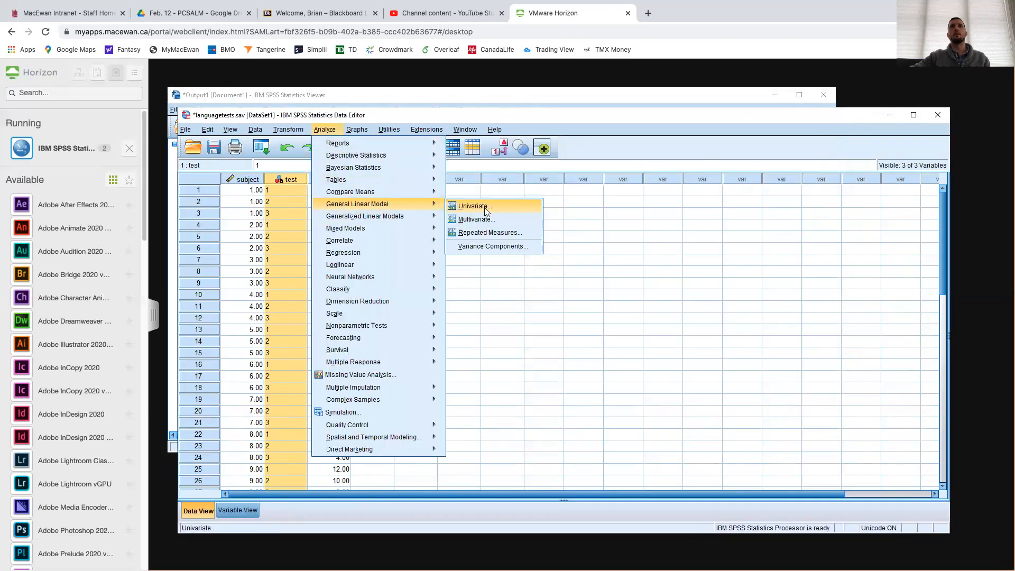
pyautogui.click(482, 209)
pyautogui.click(572, 262)
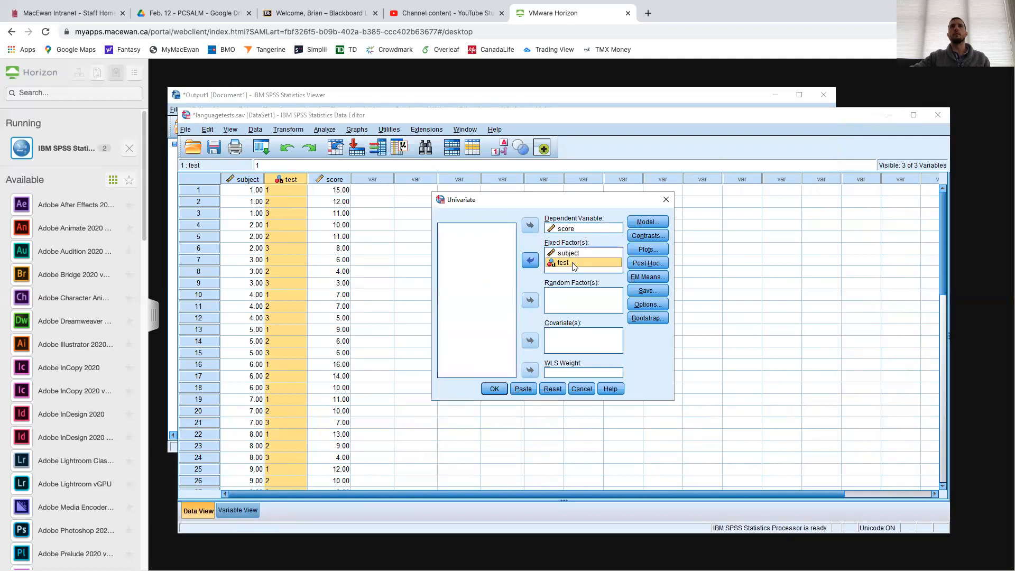
pyautogui.click(494, 389)
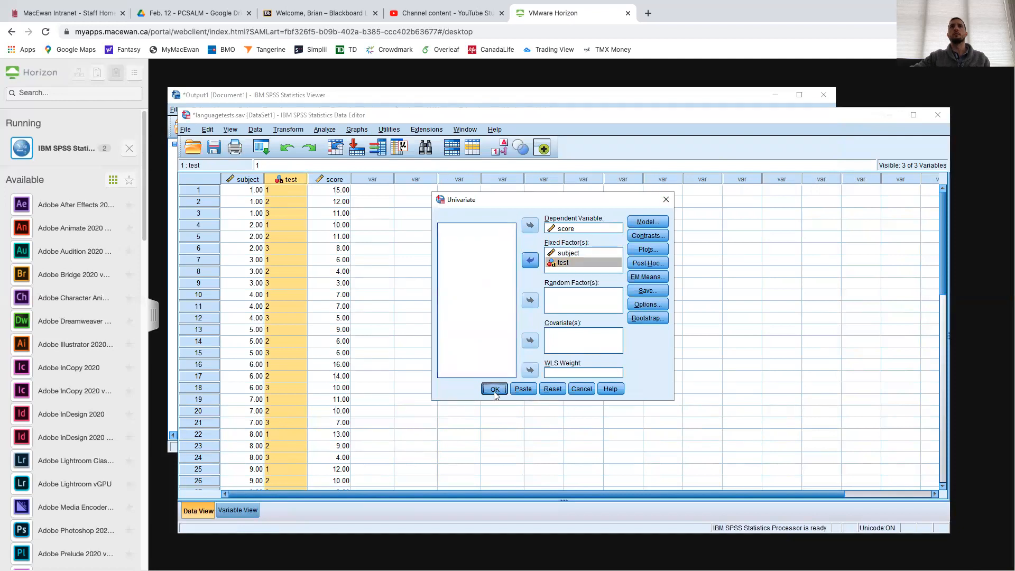
pyautogui.click(859, 117)
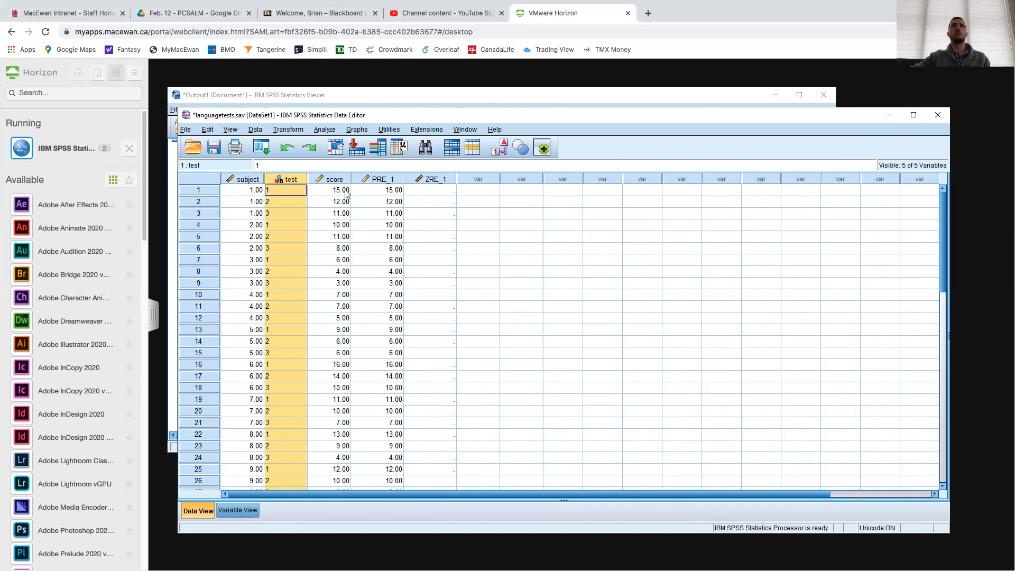
pyautogui.write('z')
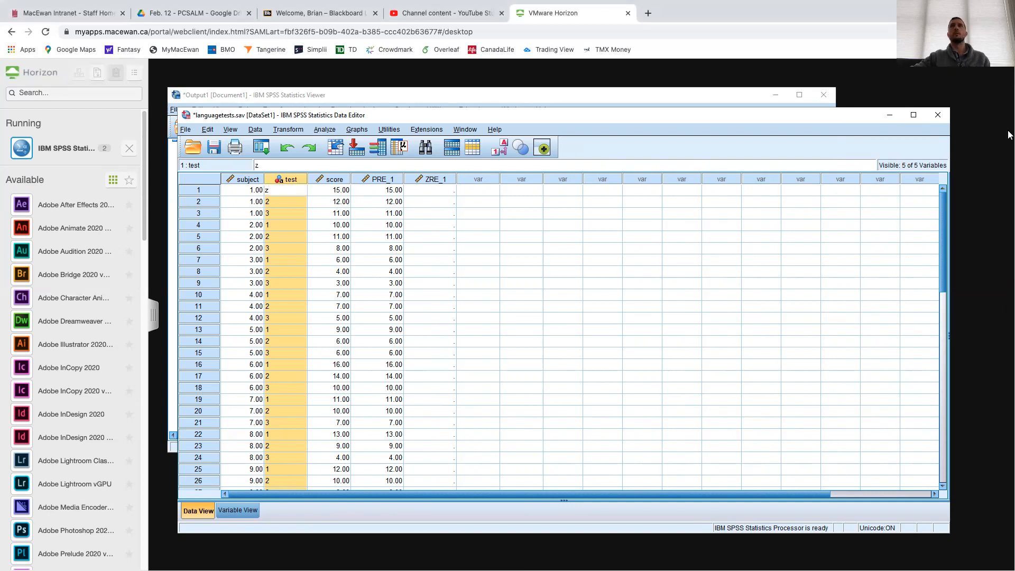
pyautogui.click(937, 115)
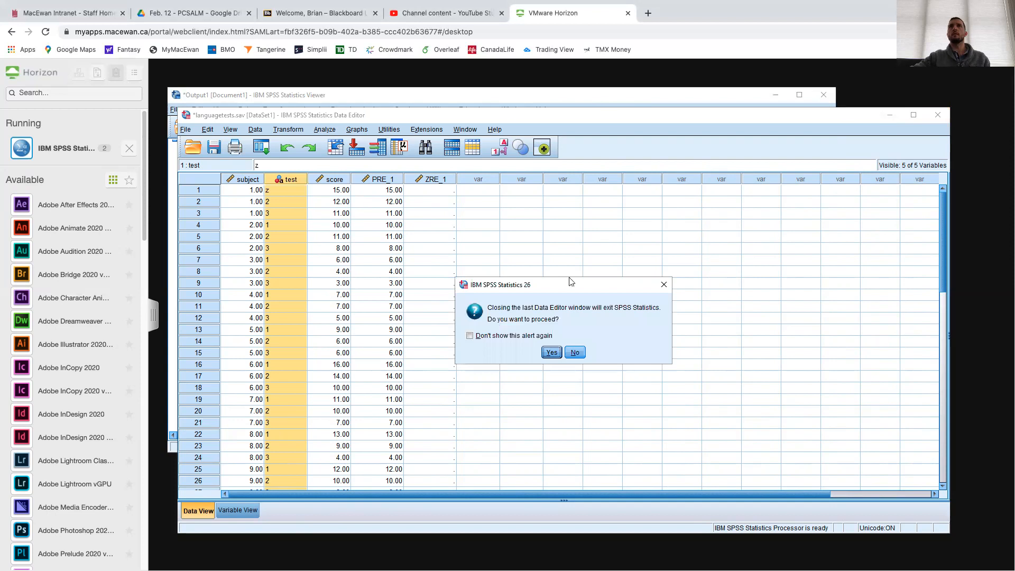
pyautogui.click(575, 353)
pyautogui.click(333, 96)
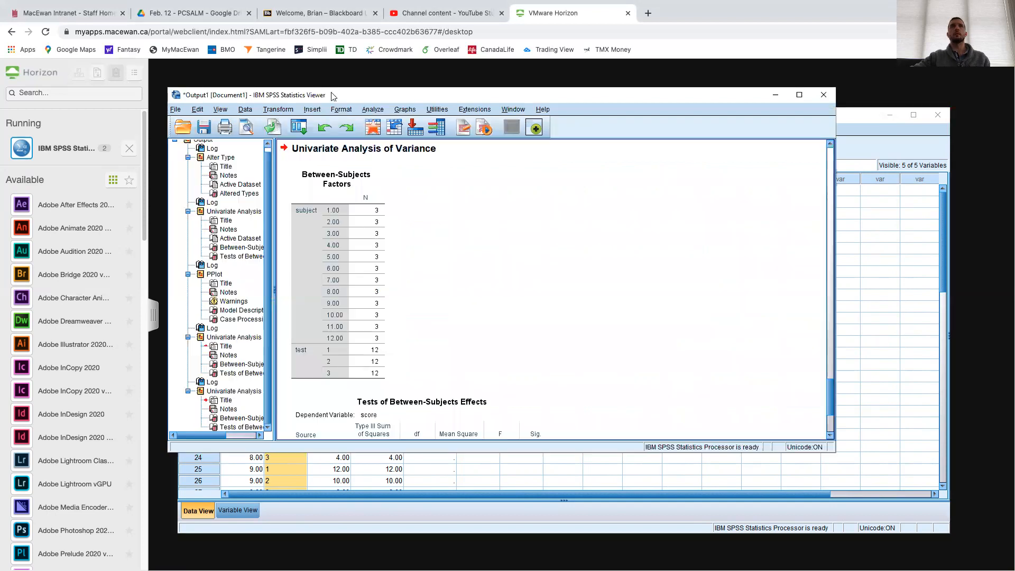
pyautogui.click(853, 116)
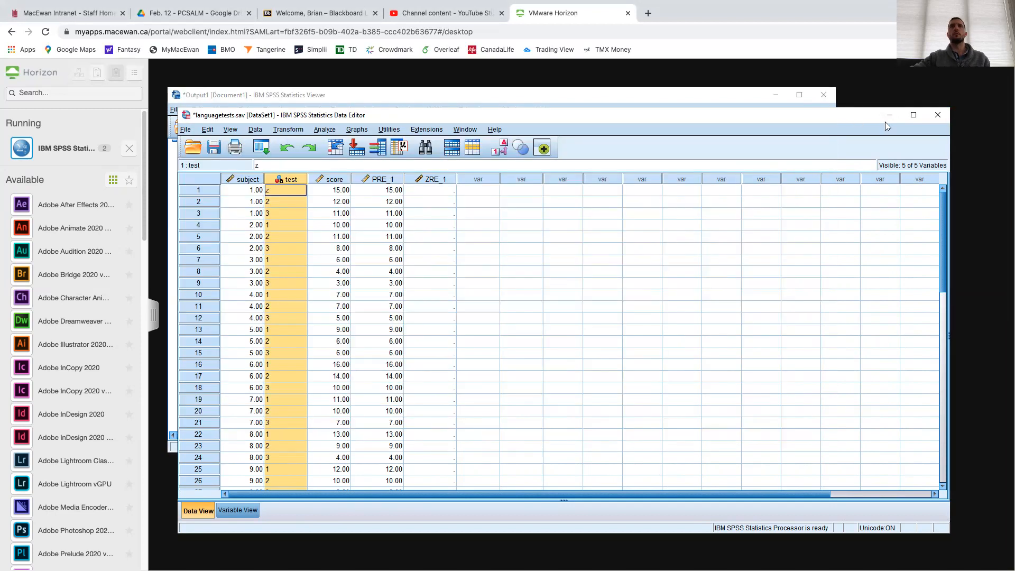
# Step: Open the saved languagetests.sav file again in a new Data Editor window
pyautogui.click(193, 148)
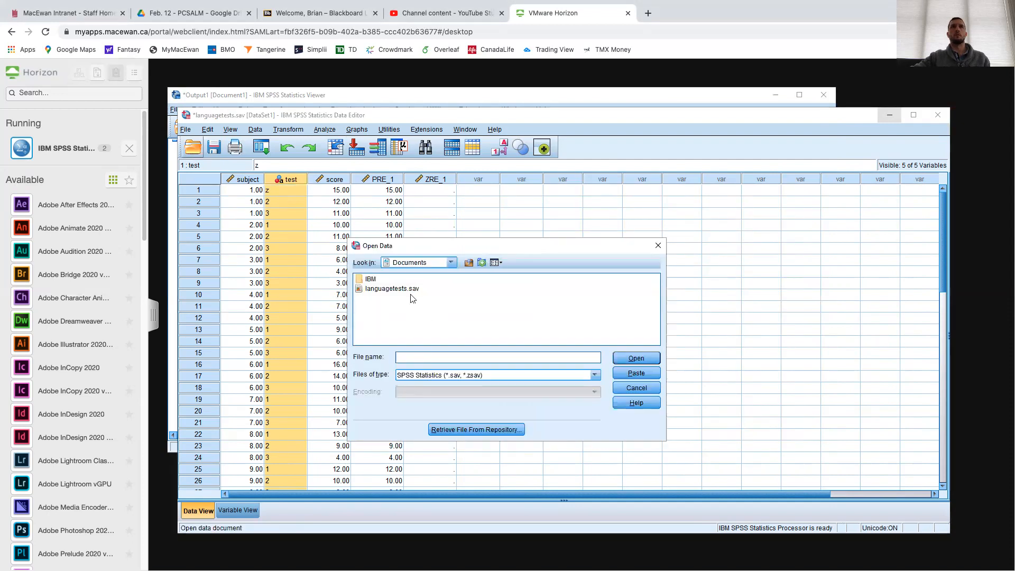
pyautogui.click(394, 288)
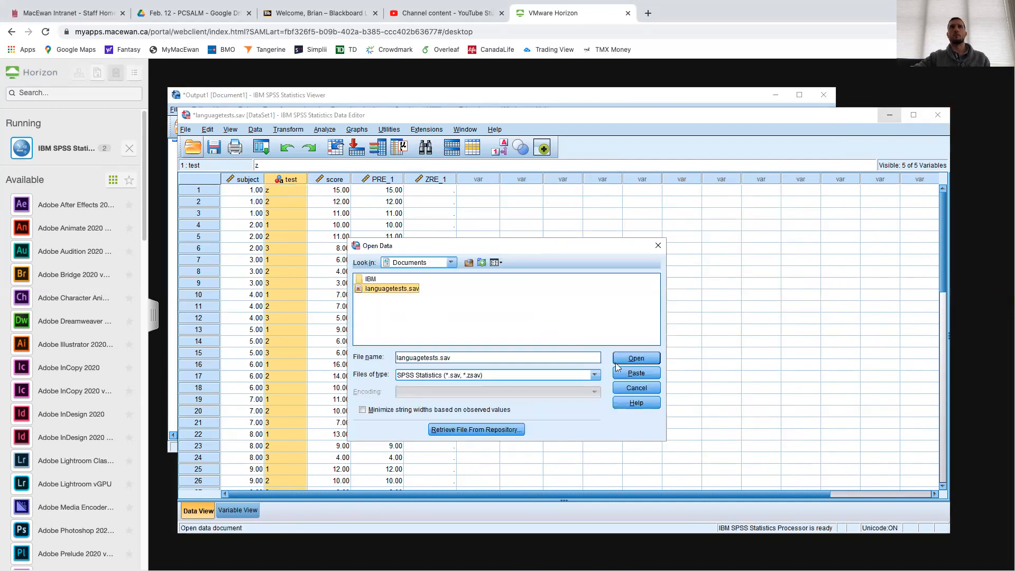
pyautogui.click(653, 358)
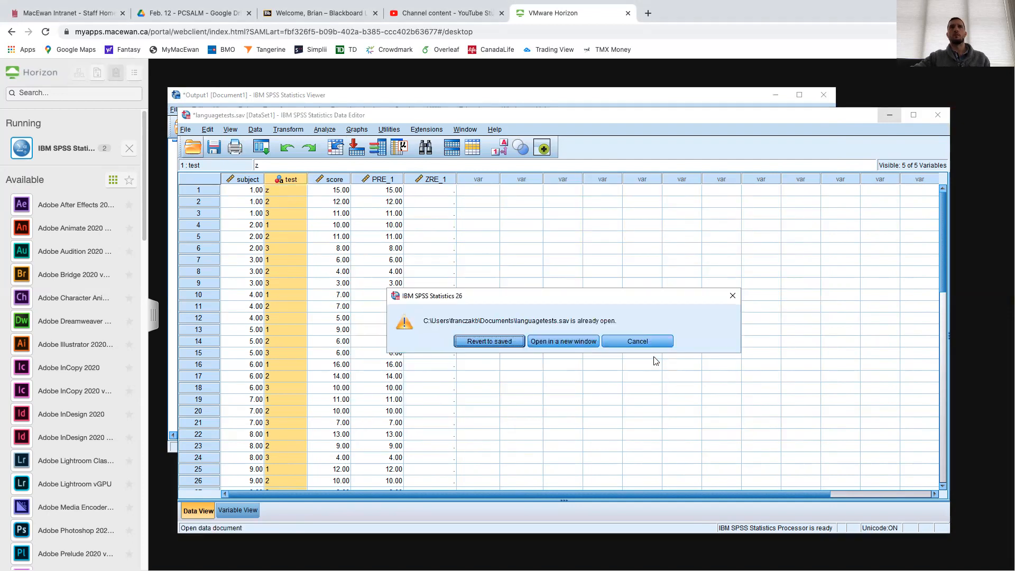
pyautogui.click(560, 340)
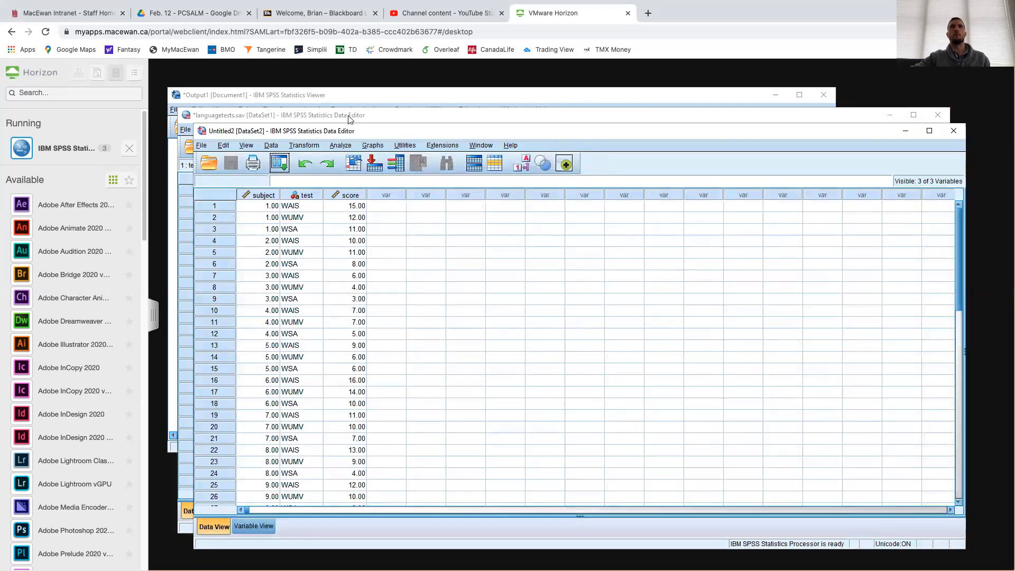
# Step: Close the modified languagetests.sav dataset without saving its changes
pyautogui.click(352, 115)
pyautogui.click(934, 114)
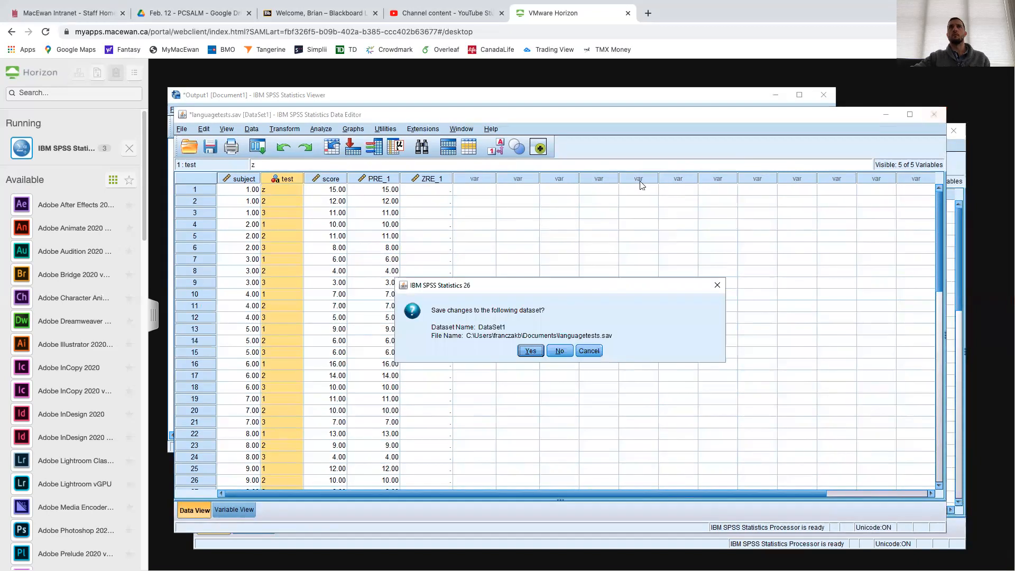
pyautogui.click(559, 351)
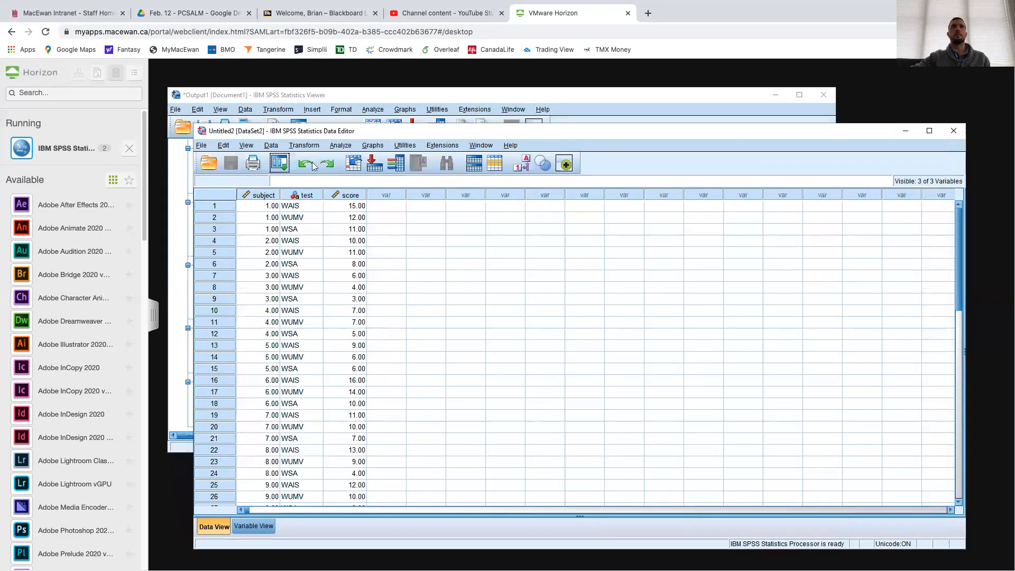
# Step: Set up a recode of the test variable into a different variable, mapping the old value WAIS to 1
pyautogui.click(276, 147)
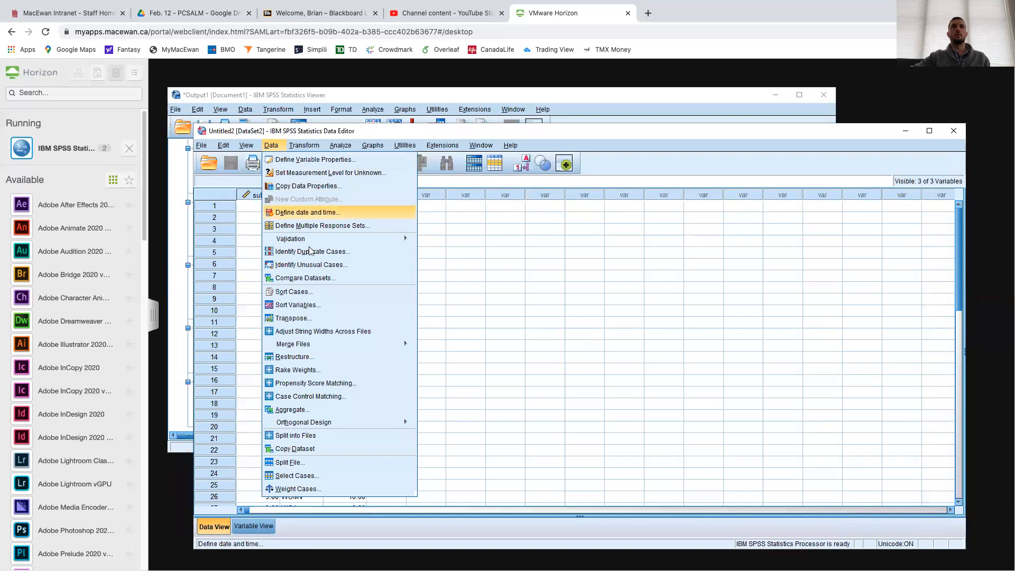
pyautogui.moveTo(311, 148)
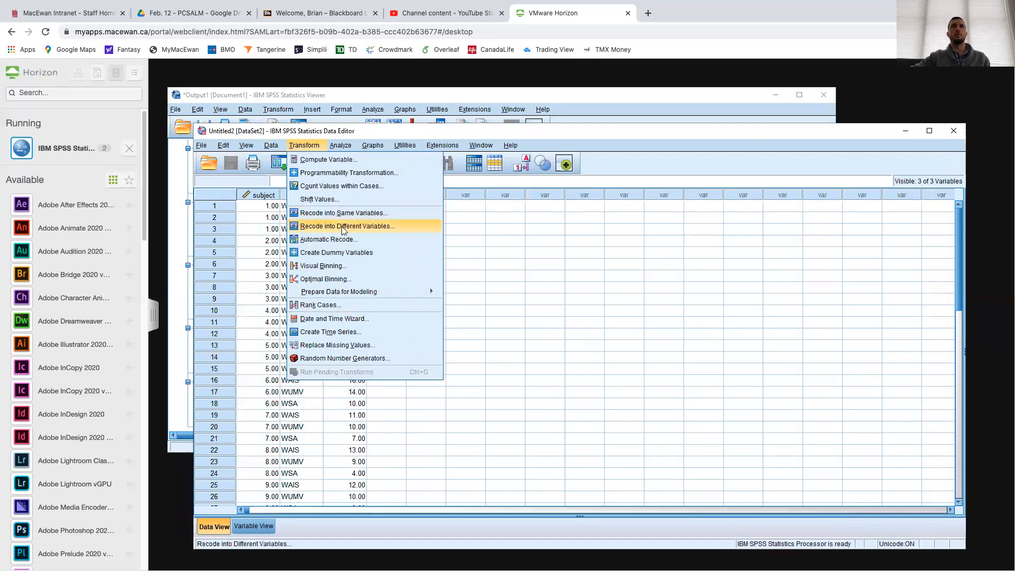
pyautogui.click(344, 226)
pyautogui.click(447, 290)
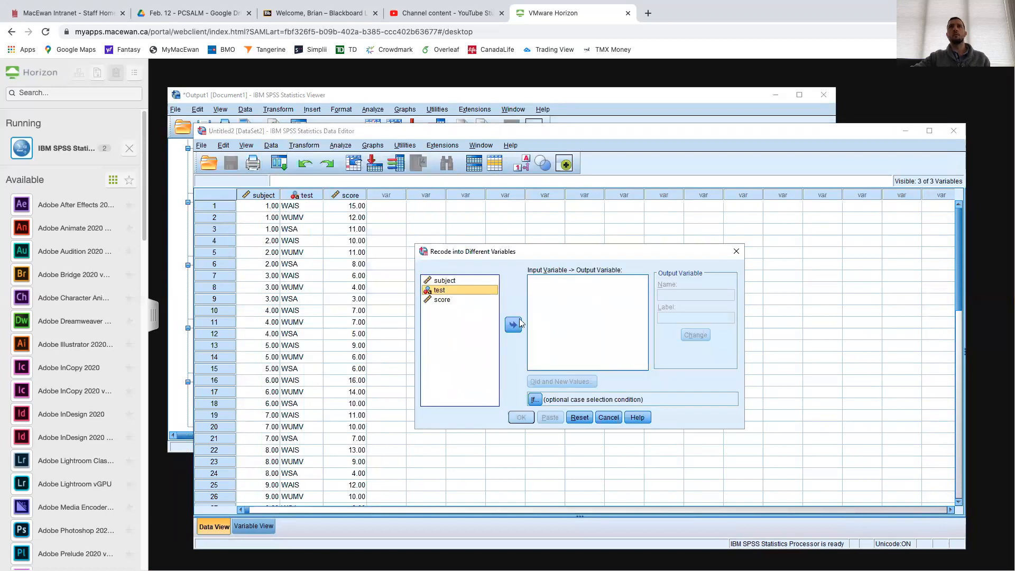
pyautogui.click(513, 324)
pyautogui.click(559, 381)
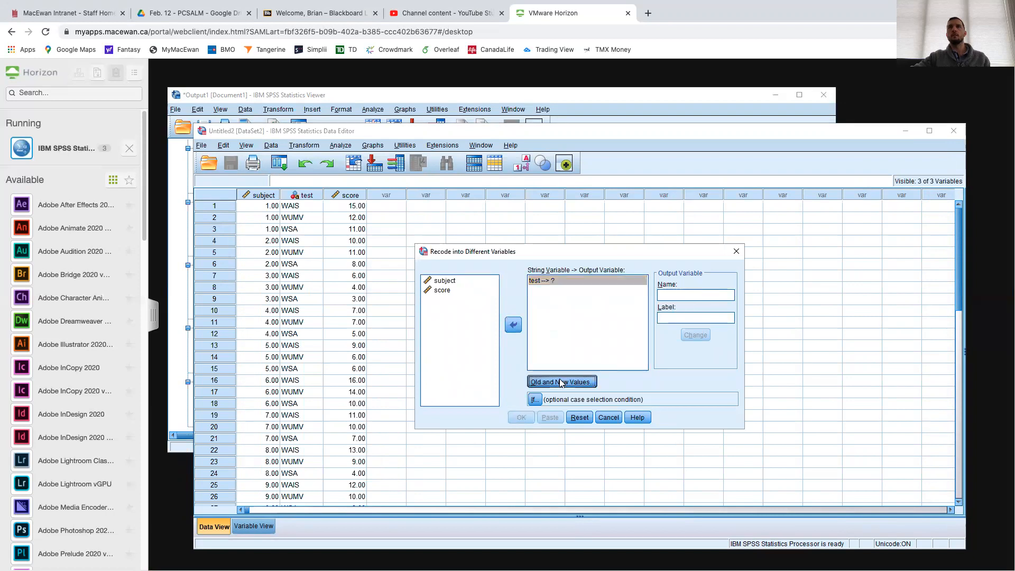
pyautogui.click(469, 279)
pyautogui.write('WAIS')
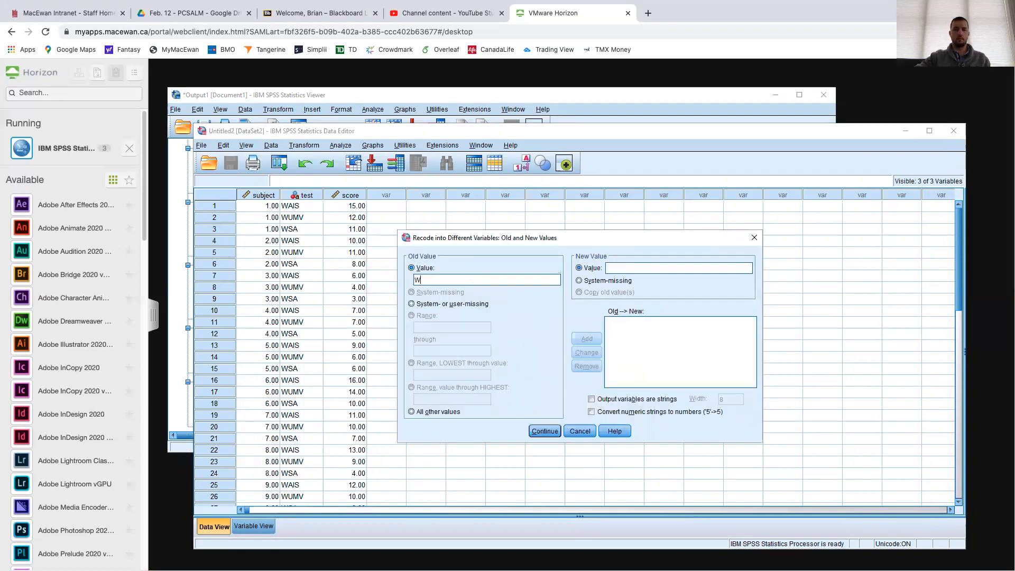
pyautogui.click(627, 267)
pyautogui.write('1')
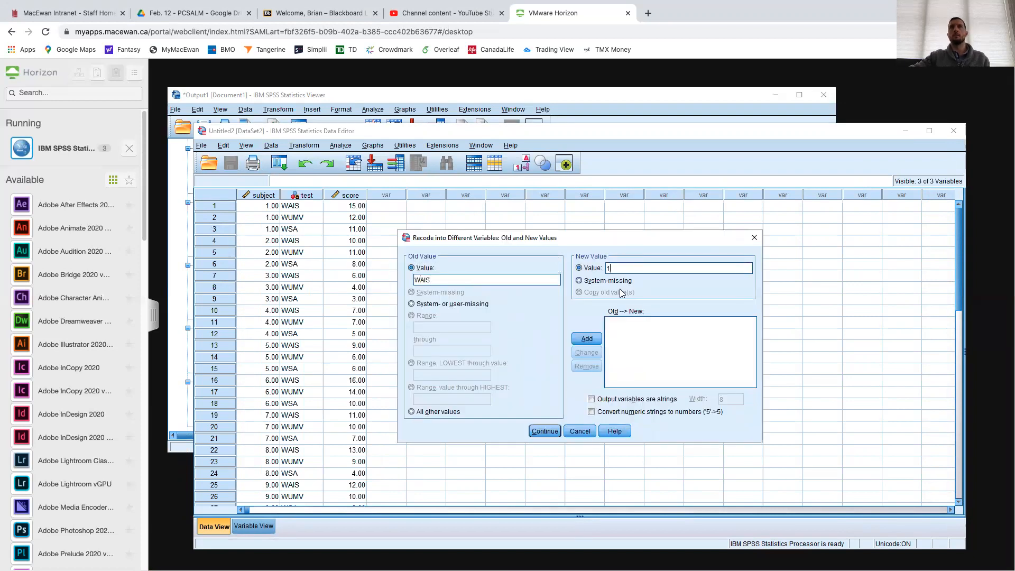
pyautogui.click(586, 338)
# Step: Add the mappings WUMV to 2 and WSA to 3, and accept the old and new values
pyautogui.click(453, 280)
pyautogui.write('WUMV')
pyautogui.click(639, 268)
pyautogui.write('2')
pyautogui.click(586, 338)
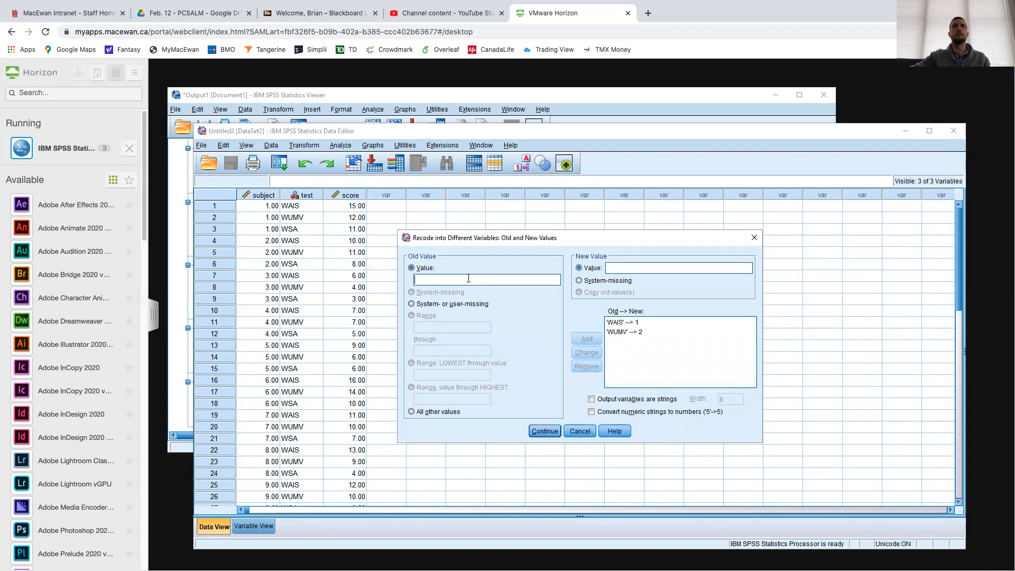
pyautogui.write('WSA3')
pyautogui.click(586, 338)
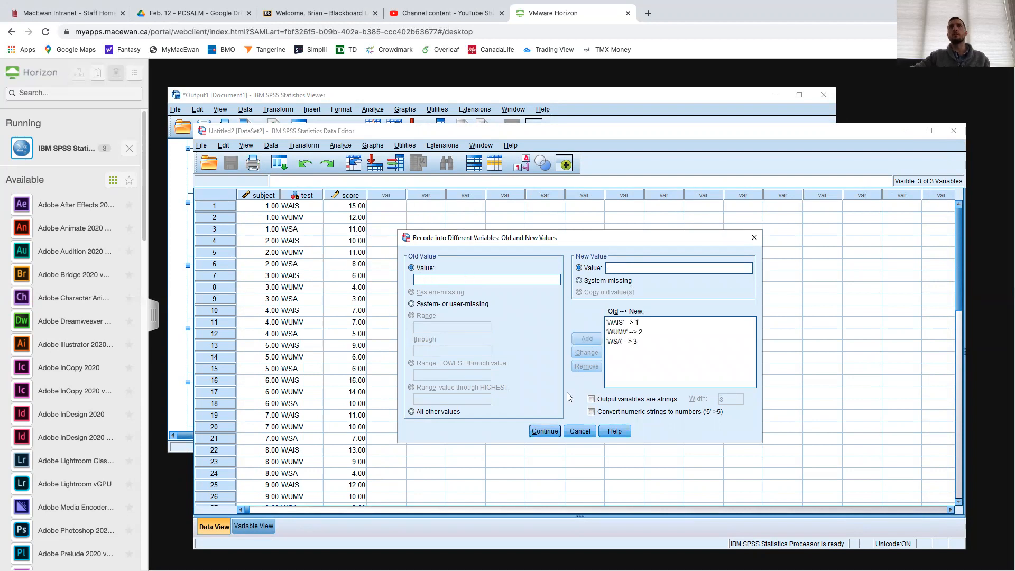
pyautogui.click(550, 431)
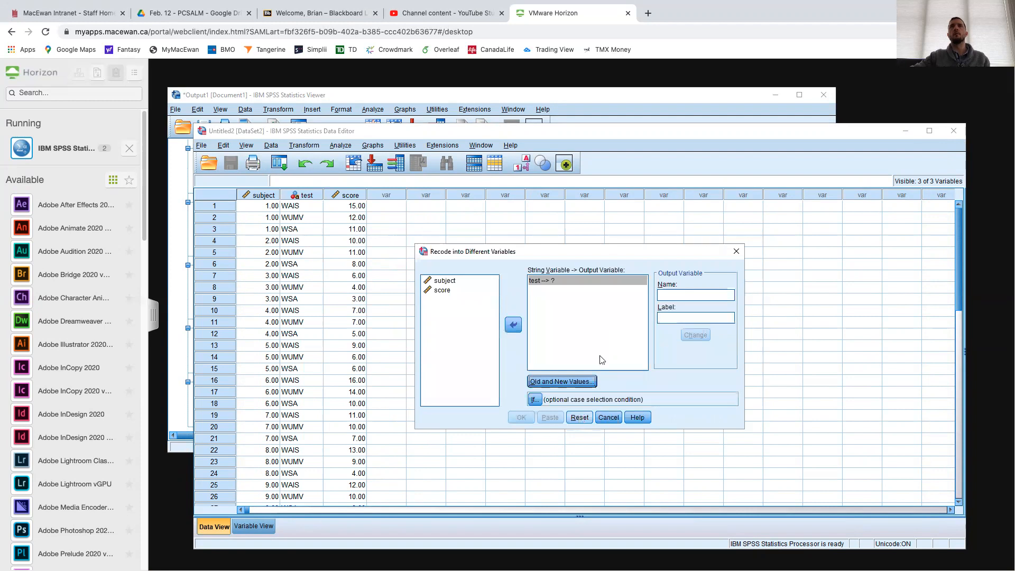
# Step: Name the output variable test_recode and run the recode
pyautogui.click(567, 280)
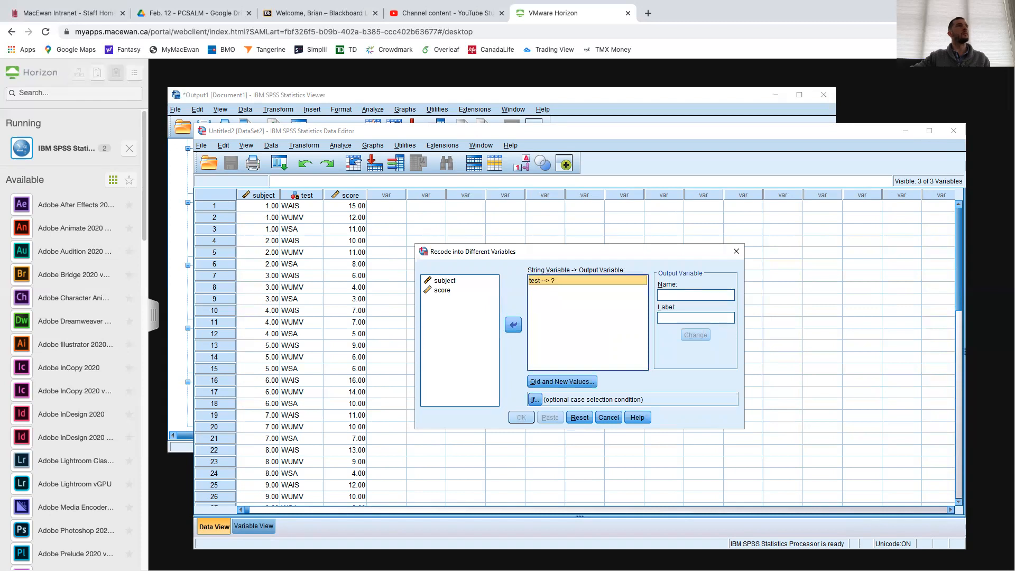
pyautogui.click(688, 295)
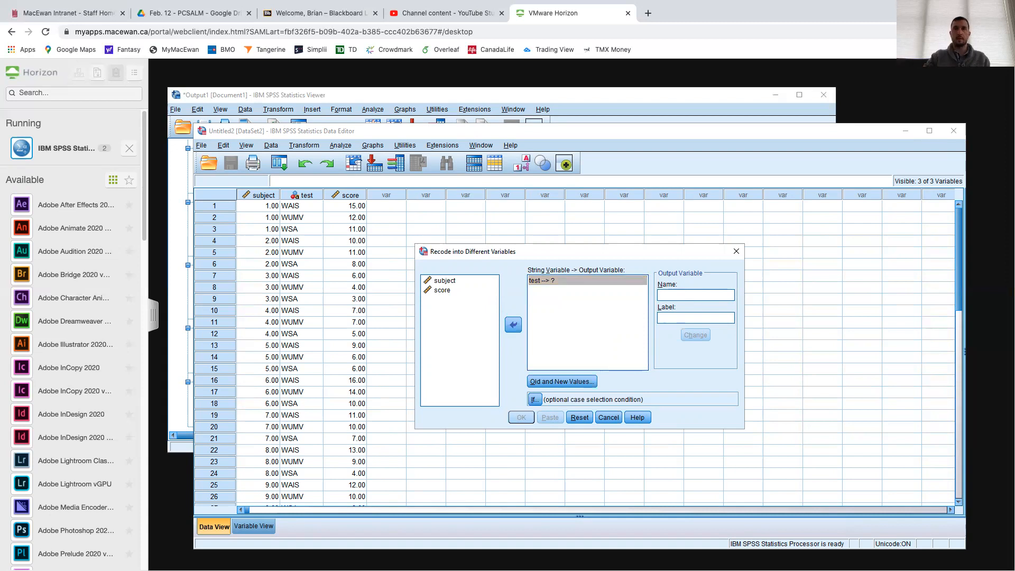
pyautogui.write('test_rec')
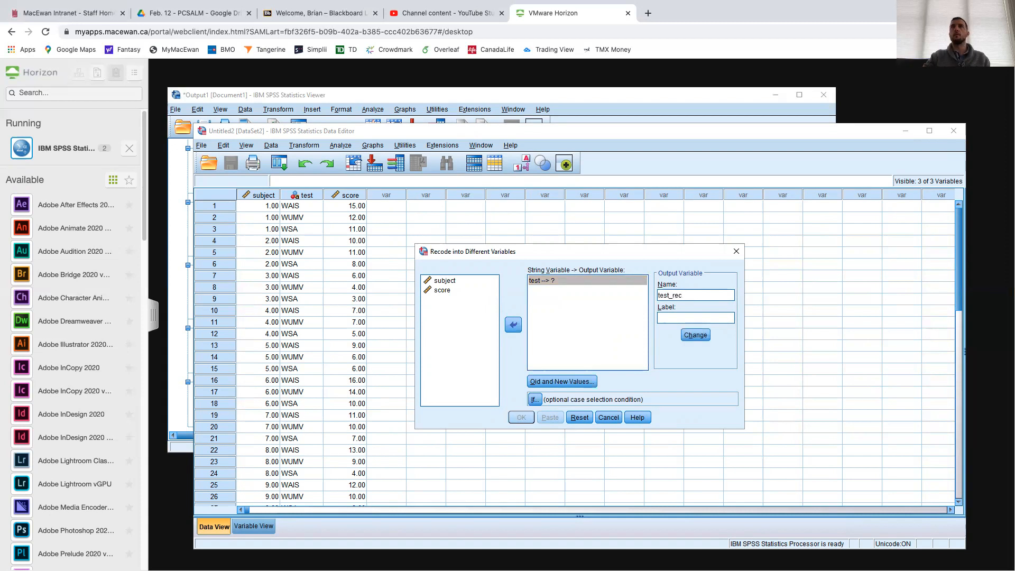
pyautogui.write('ode')
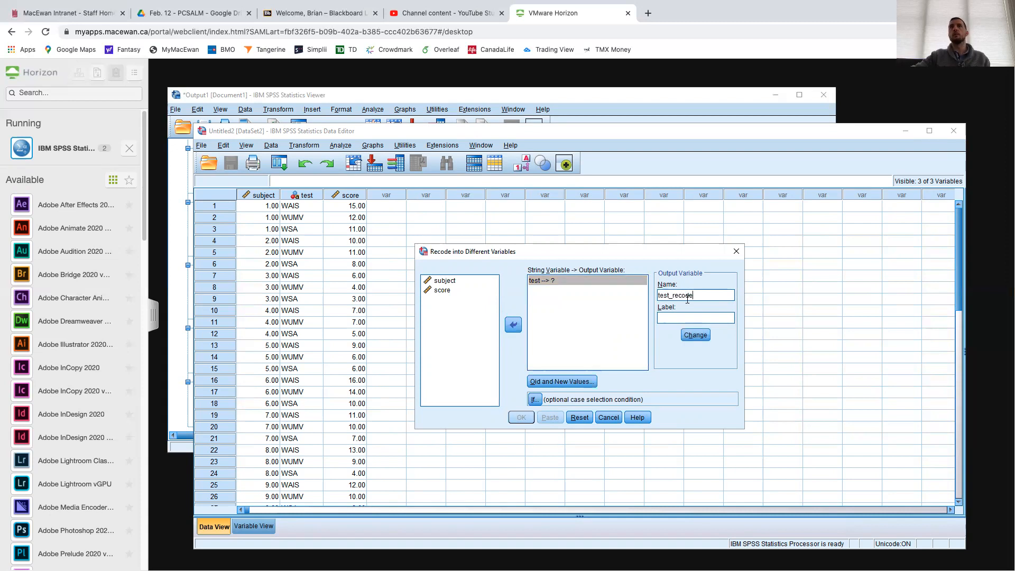
pyautogui.click(695, 335)
pyautogui.click(519, 416)
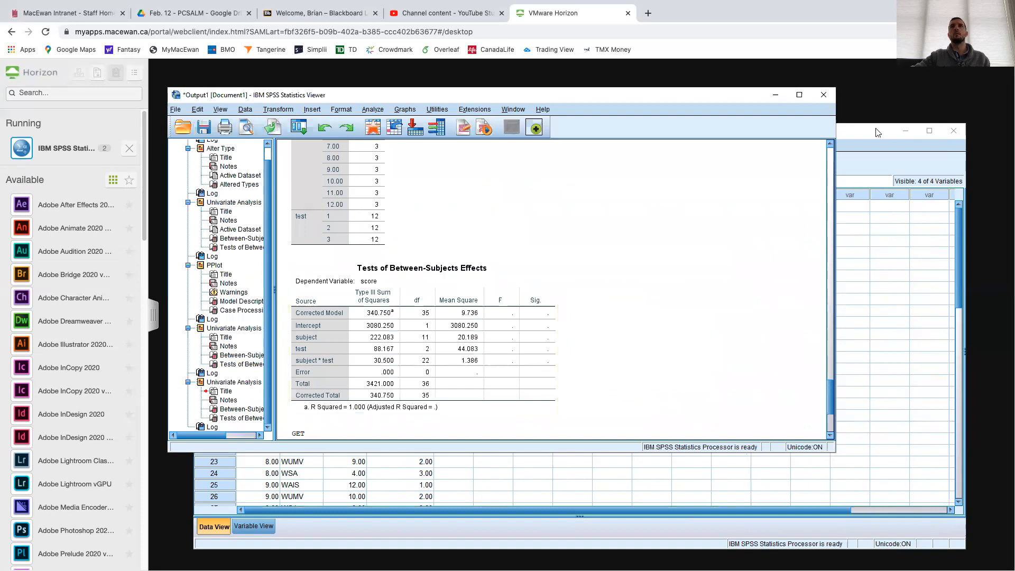
# Step: Set up a univariate general linear model with score as dependent variable and subject and test_recode as fixed factors
pyautogui.click(875, 132)
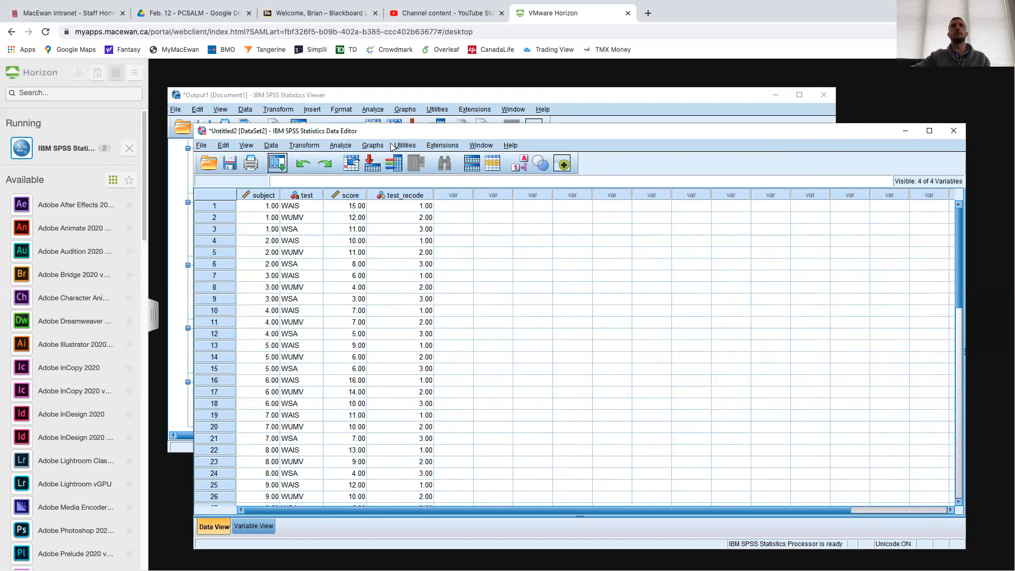
pyautogui.click(372, 145)
pyautogui.moveTo(341, 145)
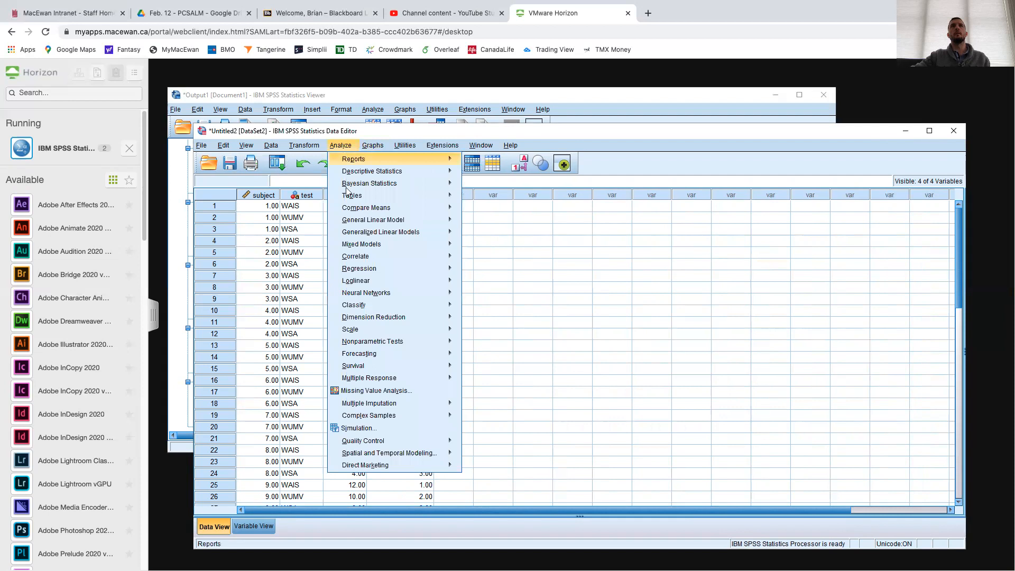
pyautogui.moveTo(375, 220)
pyautogui.click(539, 223)
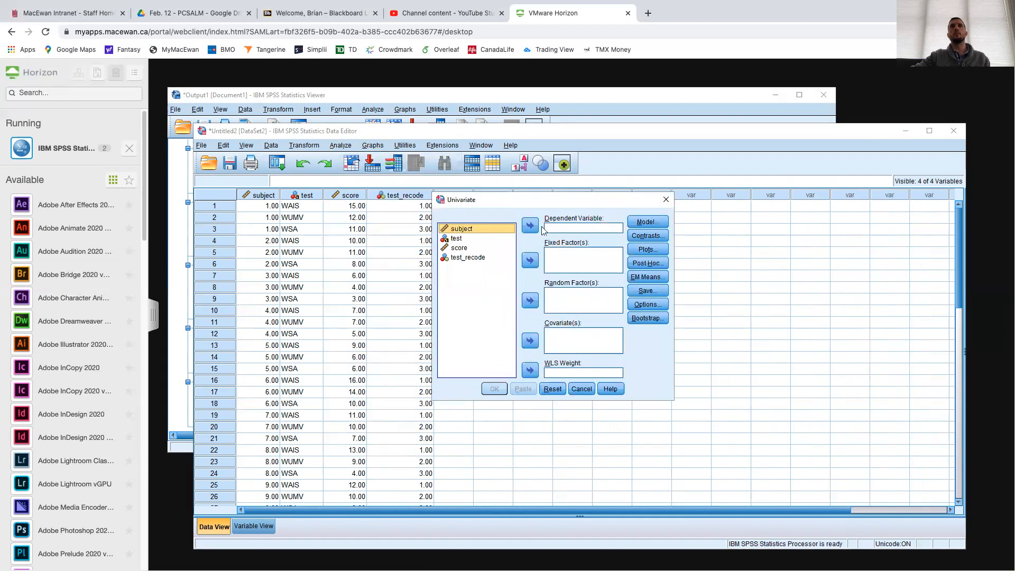
pyautogui.click(492, 247)
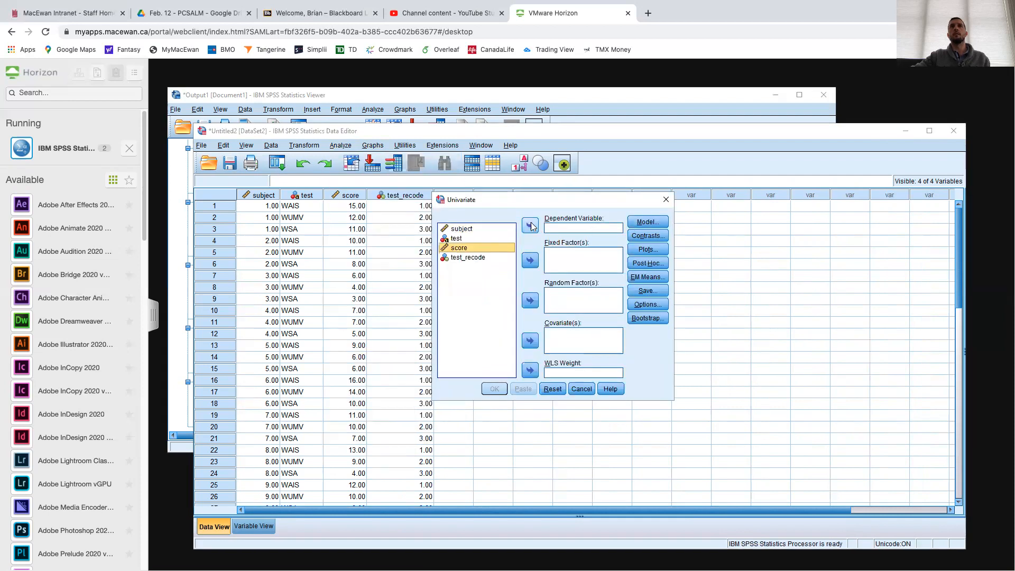
pyautogui.click(530, 225)
pyautogui.doubleClick(494, 230)
pyautogui.click(468, 238)
pyautogui.click(530, 260)
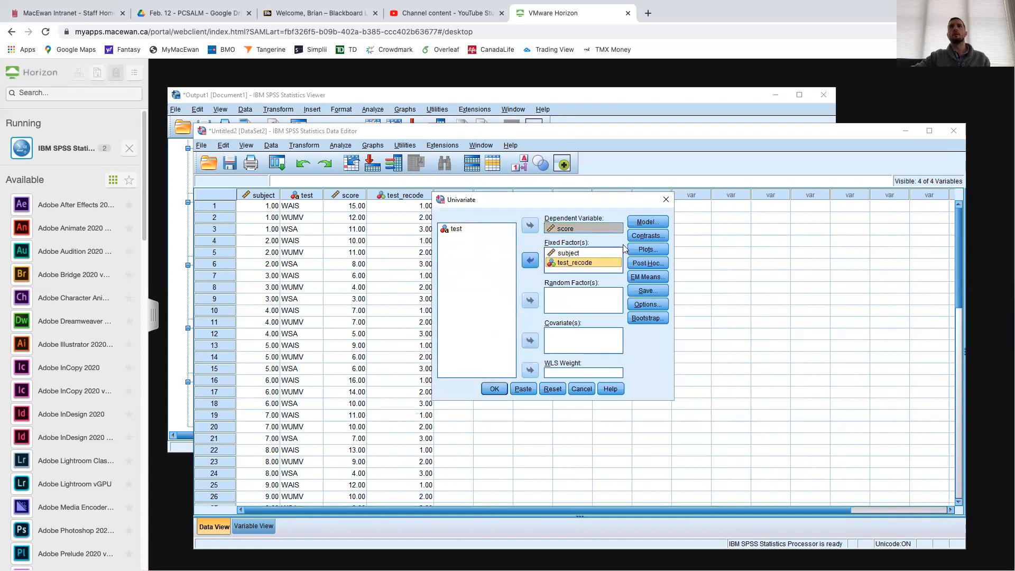
# Step: Save unstandardized predicted values and standardized residuals, run the univariate analysis, and check the saved columns in the dataset
pyautogui.click(653, 290)
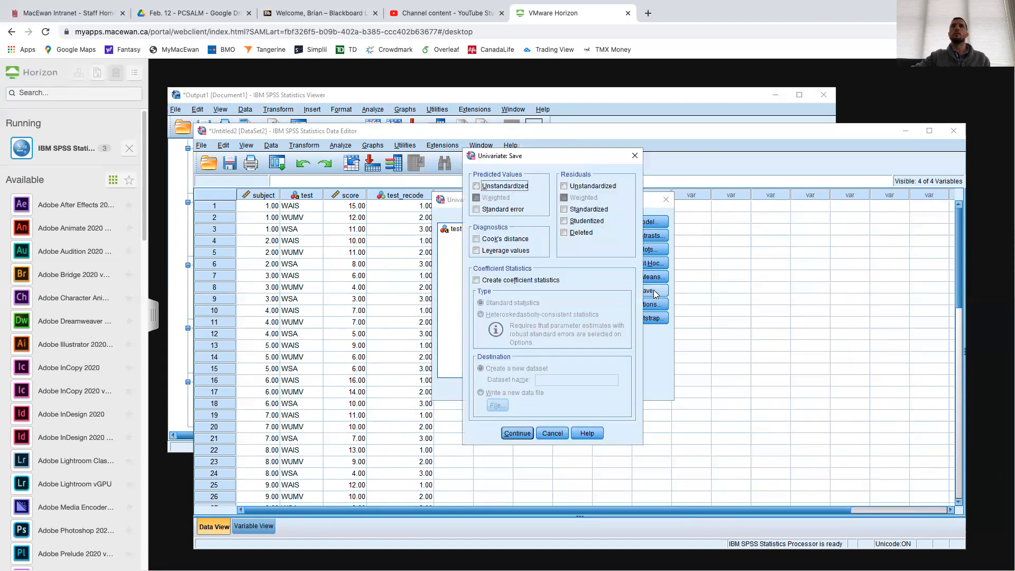
pyautogui.click(504, 187)
pyautogui.click(576, 209)
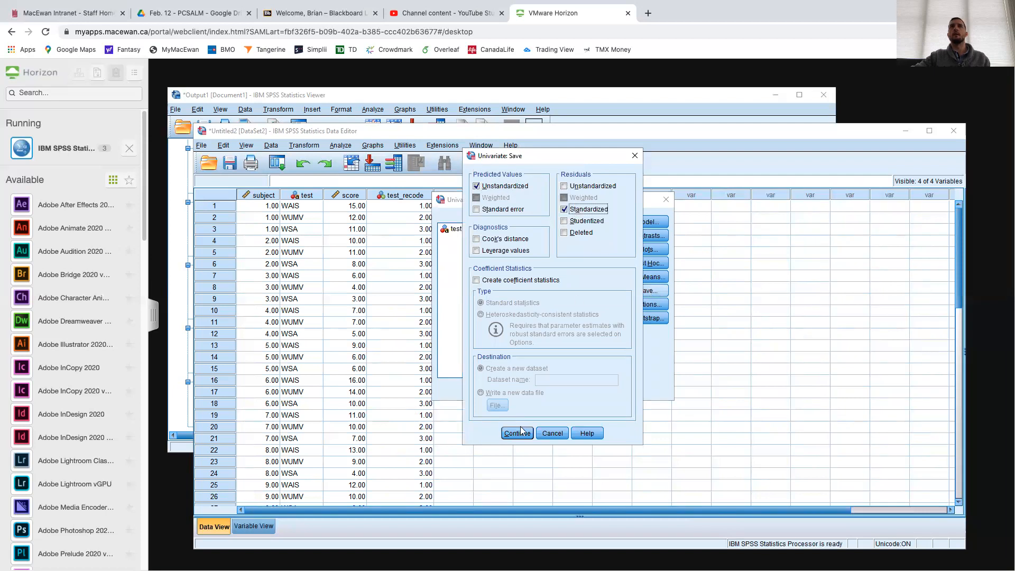
pyautogui.click(520, 425)
pyautogui.click(494, 390)
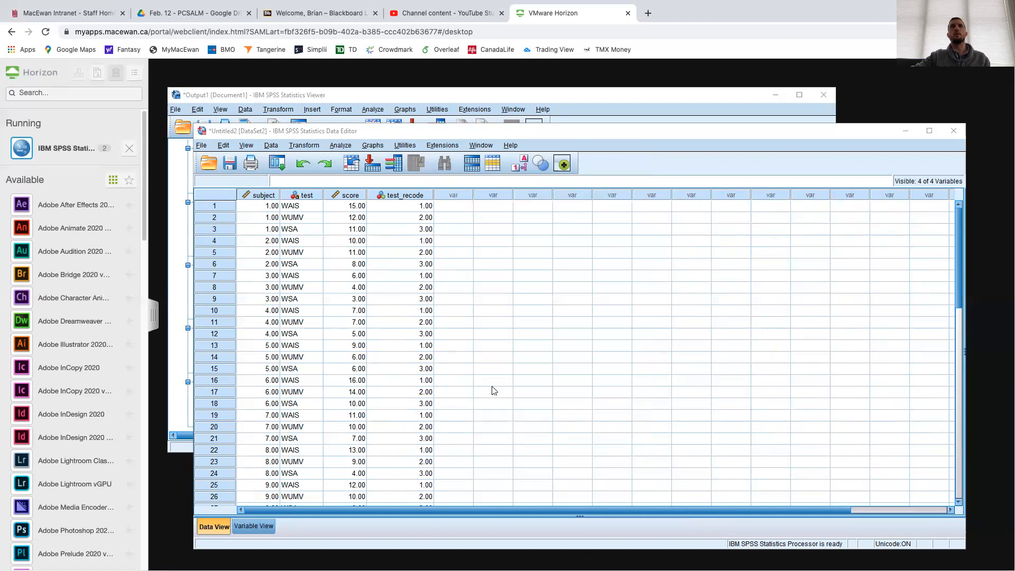
pyautogui.click(861, 148)
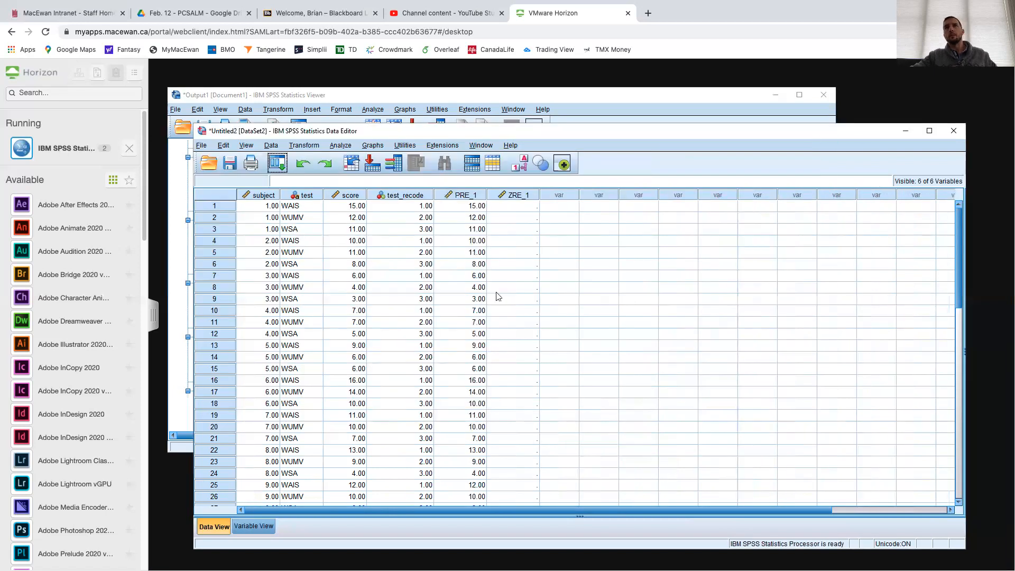
pyautogui.scroll(-3, 497, 295)
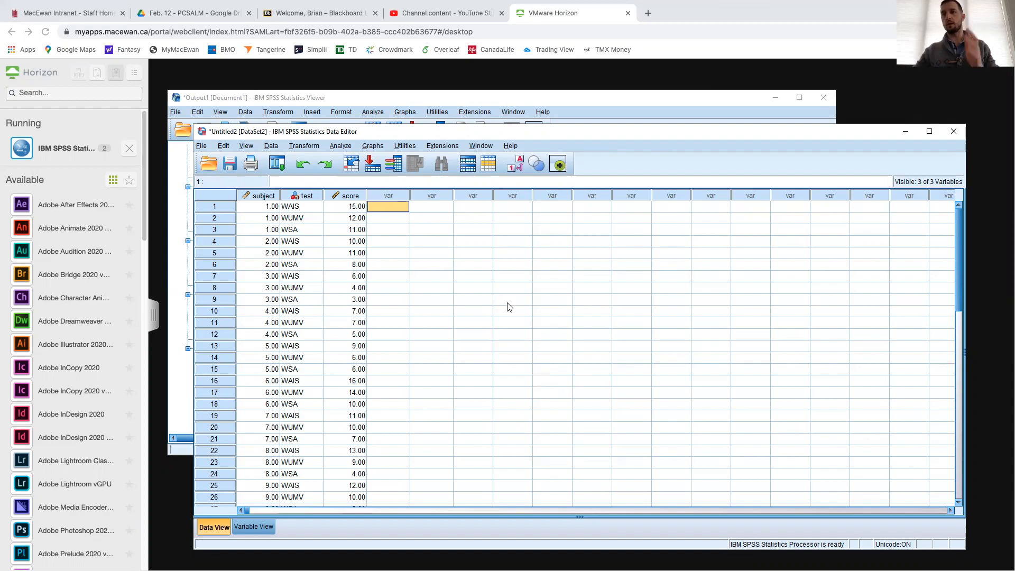
pyautogui.hotkey('ctrl', 'Right')
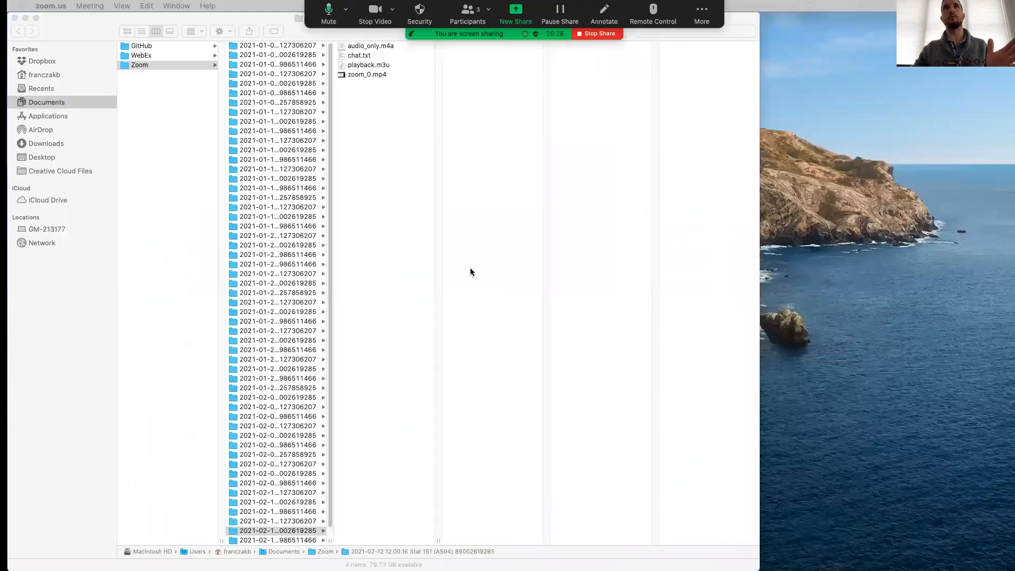
pyautogui.hotkey('ctrl', 'Left')
pyautogui.hotkey('ctrl', 'Left')
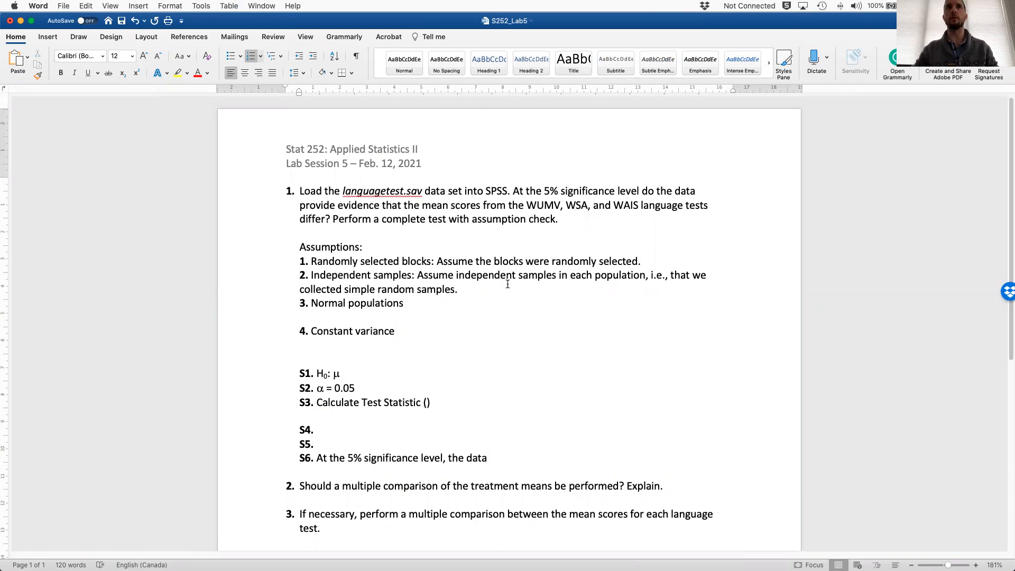
pyautogui.scroll(-1, 507, 285)
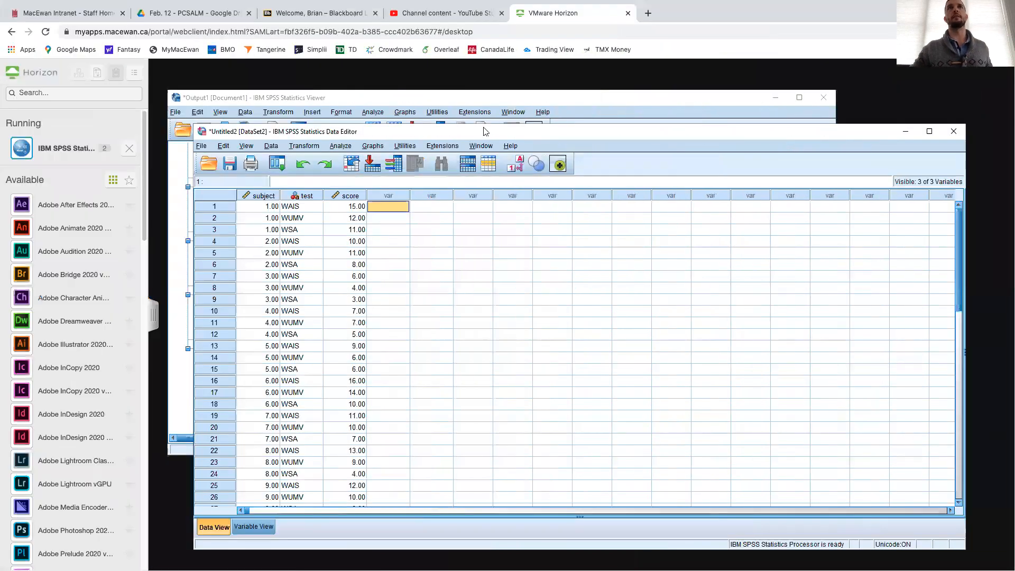
# Step: Open the univariate general linear model setup and clear score, subject and test from their current roles
pyautogui.moveTo(483, 131); pyautogui.dragTo(475, 99)
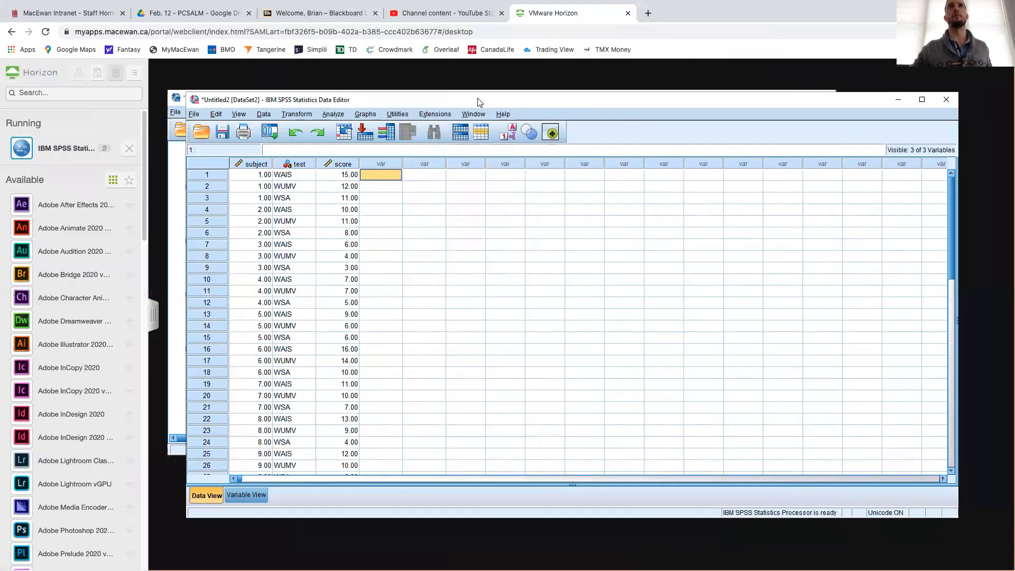
pyautogui.click(332, 113)
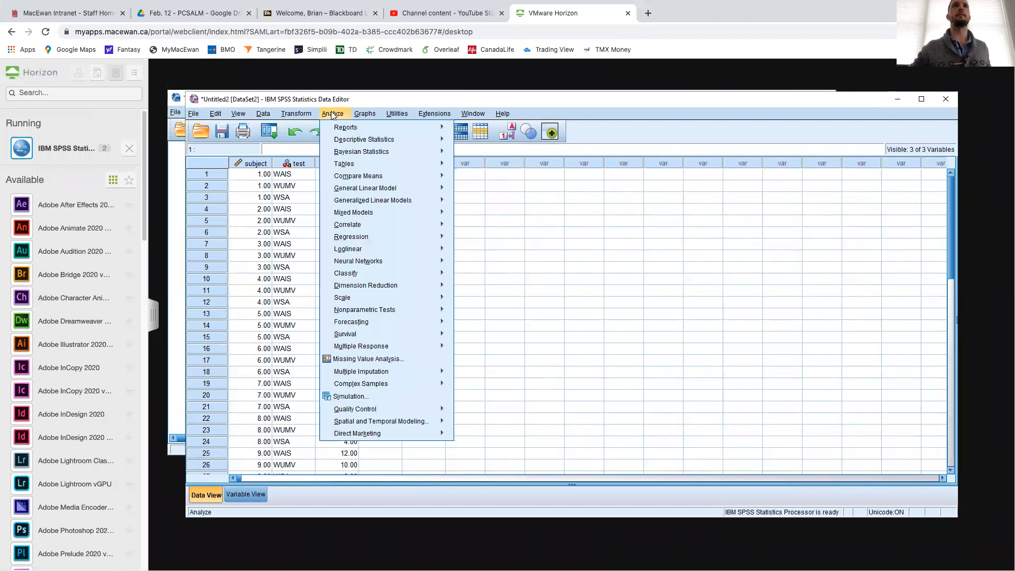
pyautogui.moveTo(343, 185)
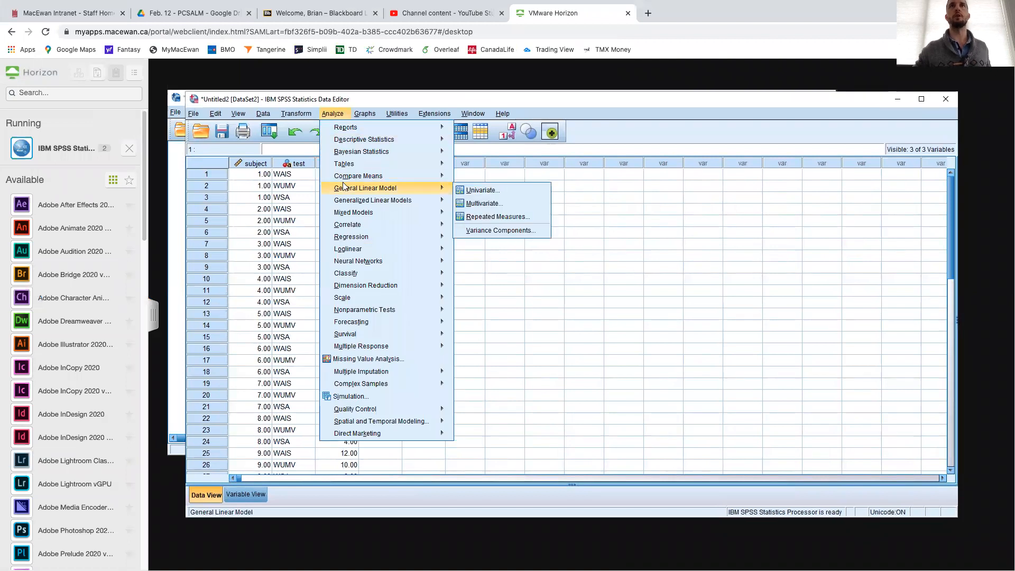
pyautogui.click(459, 190)
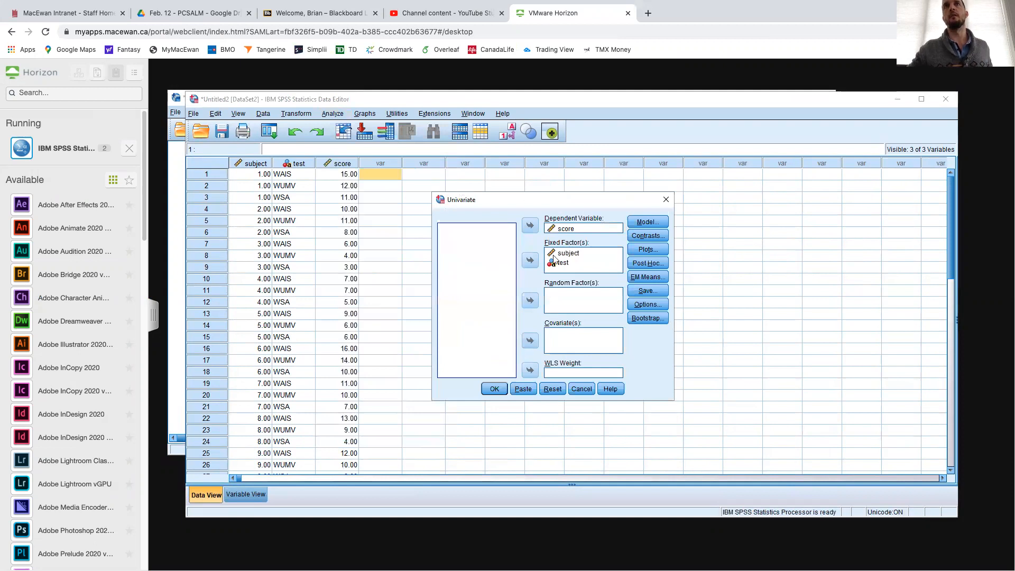
pyautogui.click(568, 262)
pyautogui.keyDown('shift'); pyautogui.click(567, 253); pyautogui.keyUp('shift')
pyautogui.click(529, 260)
pyautogui.click(566, 228)
pyautogui.click(530, 225)
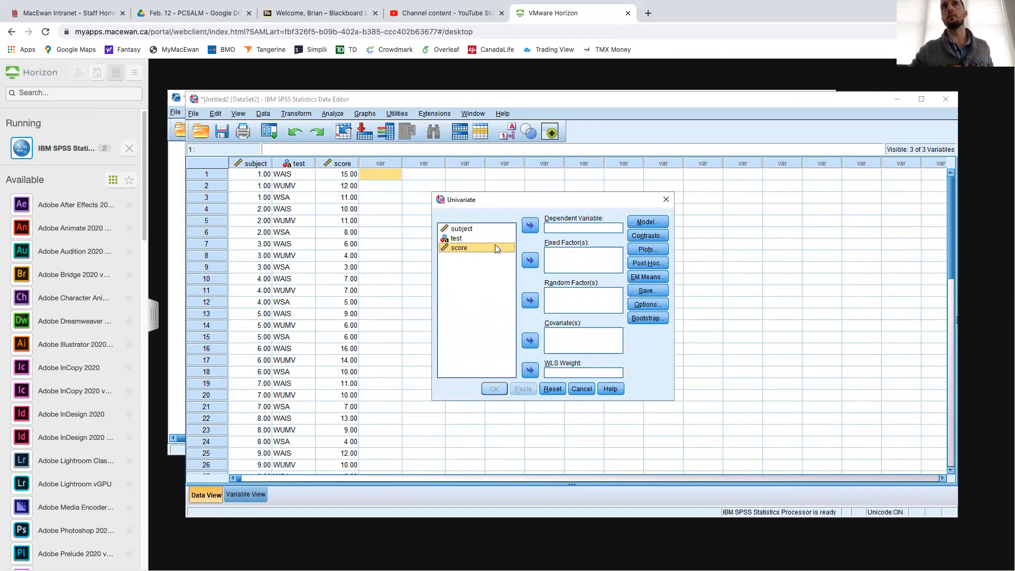
# Step: Assign score as the dependent variable and subject and test as the fixed factors
pyautogui.click(529, 225)
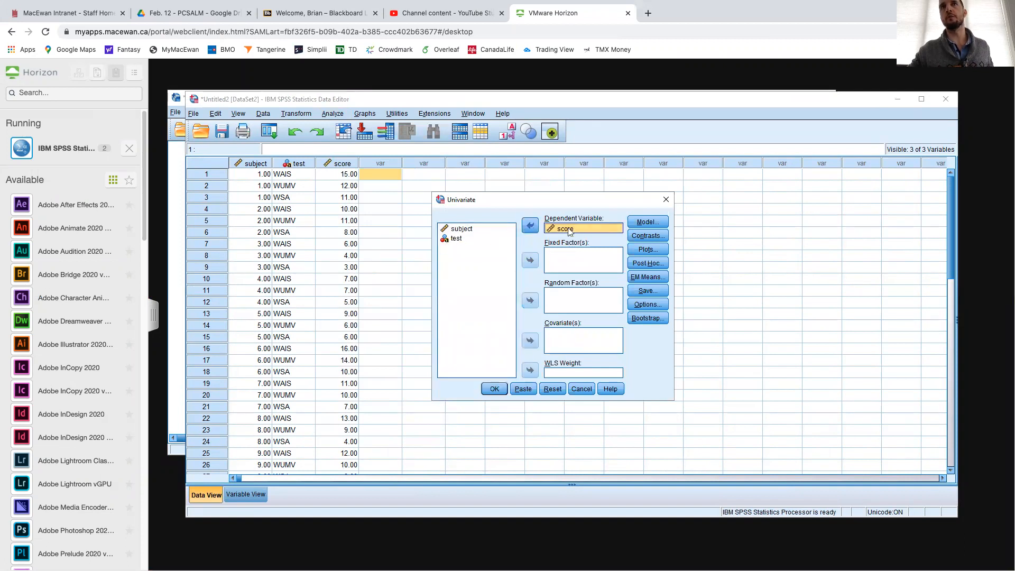
pyautogui.click(465, 237)
pyautogui.keyDown('shift'); pyautogui.click(472, 231); pyautogui.keyUp('shift')
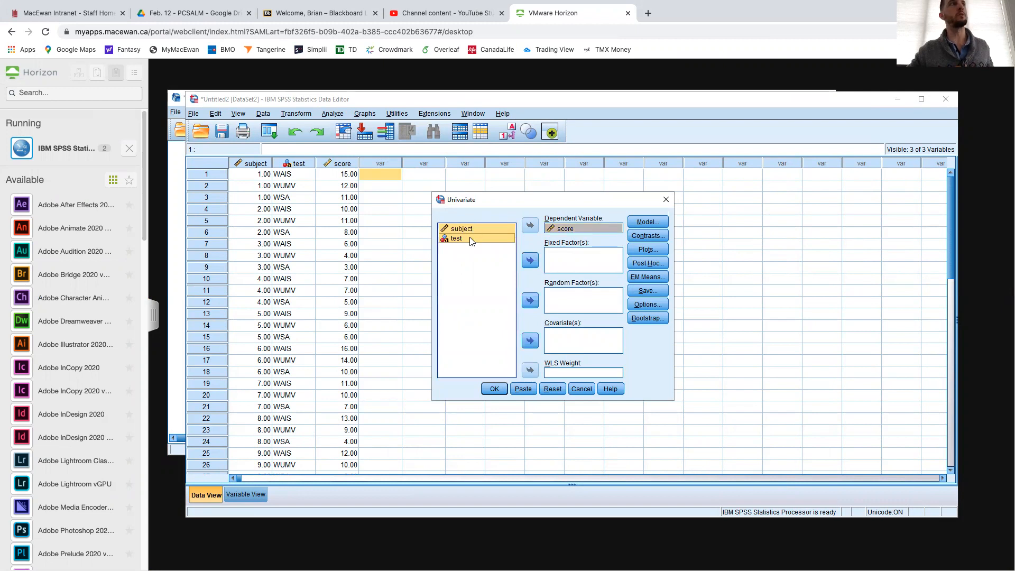
pyautogui.click(529, 259)
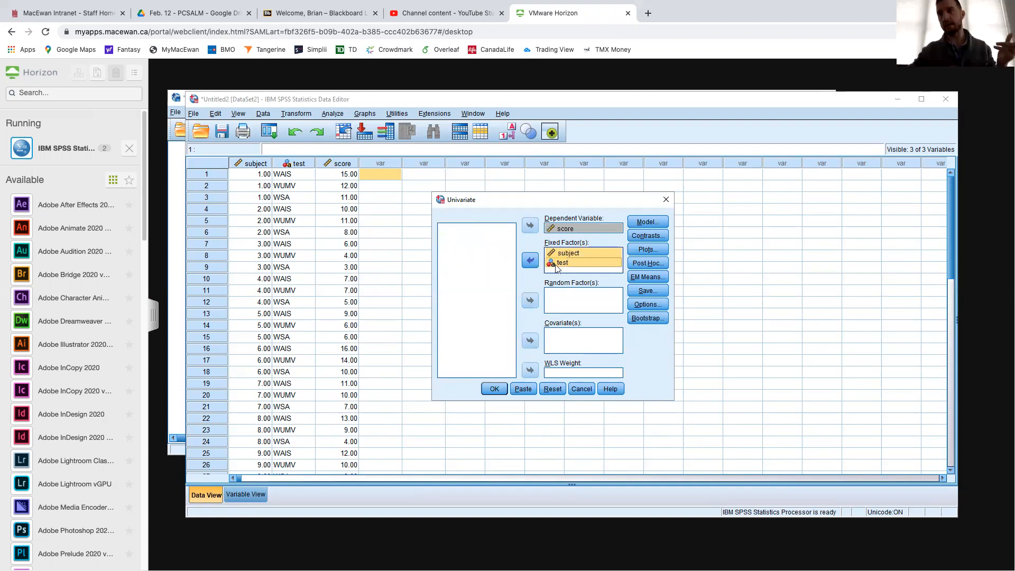
# Step: Open the model specification and choose to build terms instead of using the full factorial model
pyautogui.click(647, 221)
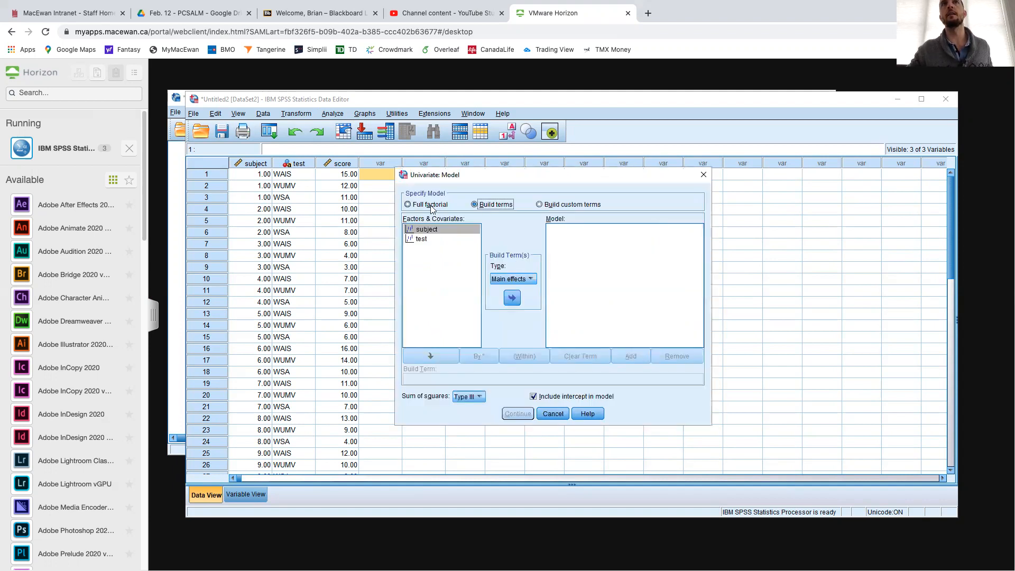
pyautogui.click(430, 205)
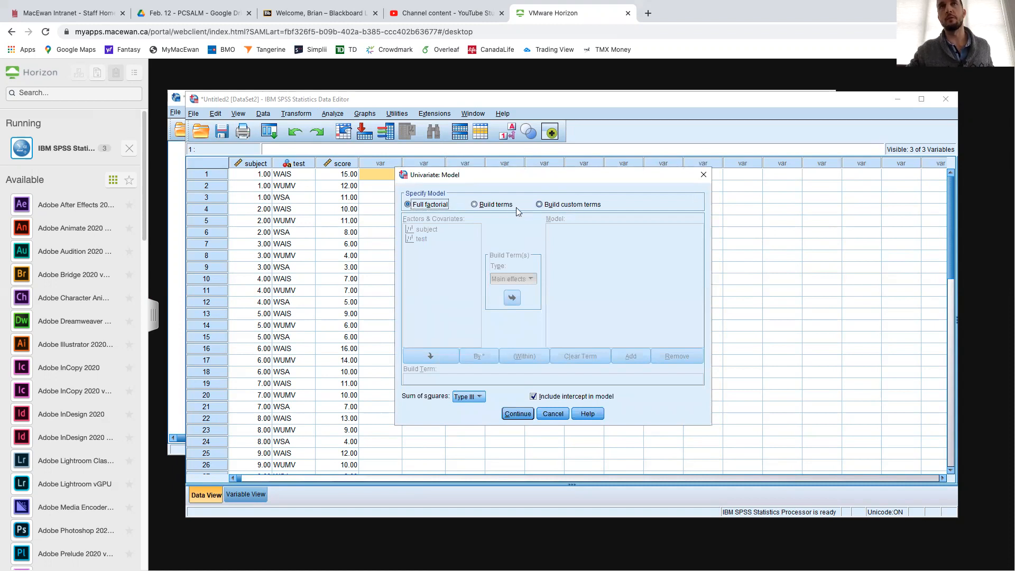
pyautogui.click(498, 205)
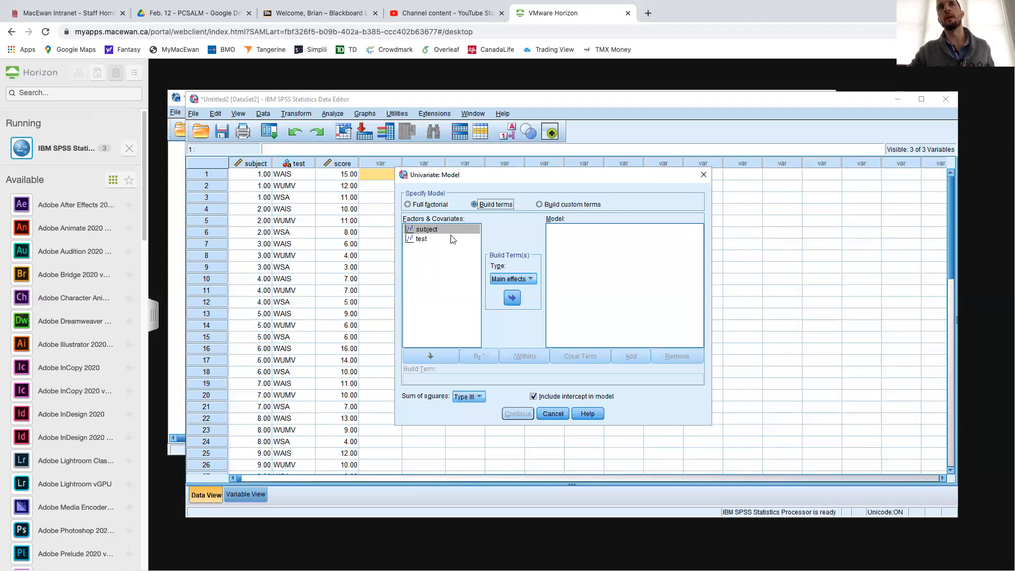
# Step: Select the subject and test factors and keep Main effects as the term type after reviewing the available types
pyautogui.keyDown('shift'); pyautogui.click(436, 241); pyautogui.keyUp('shift')
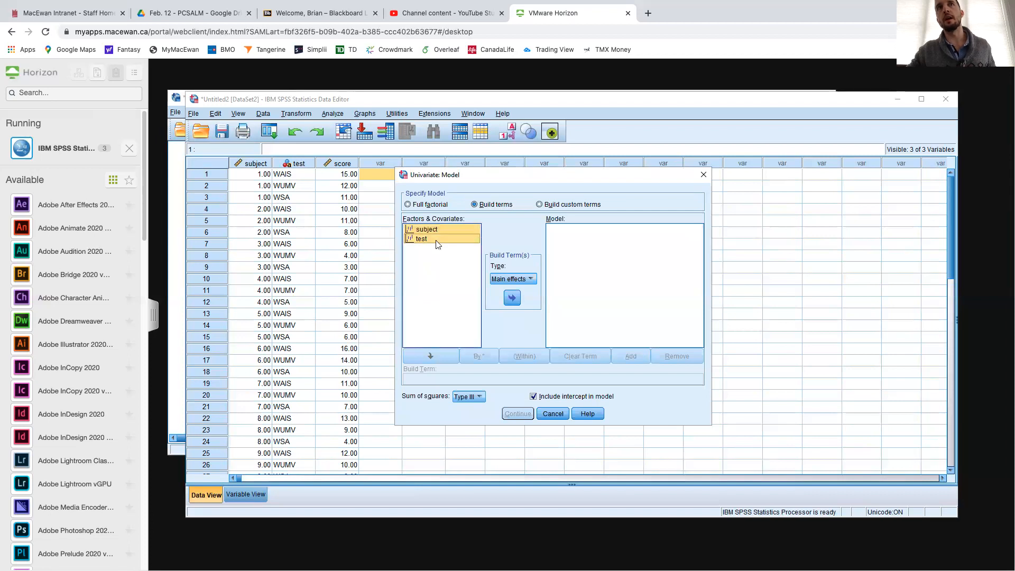
pyautogui.click(520, 279)
pyautogui.click(526, 290)
pyautogui.click(520, 280)
pyautogui.click(531, 298)
pyautogui.click(527, 280)
pyautogui.scroll(1, 523, 293)
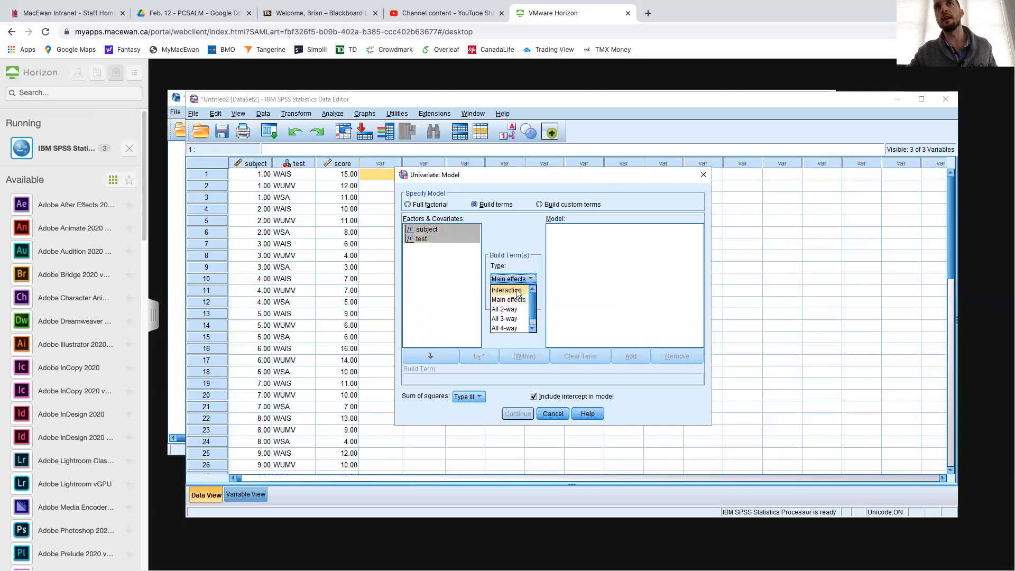
pyautogui.click(521, 280)
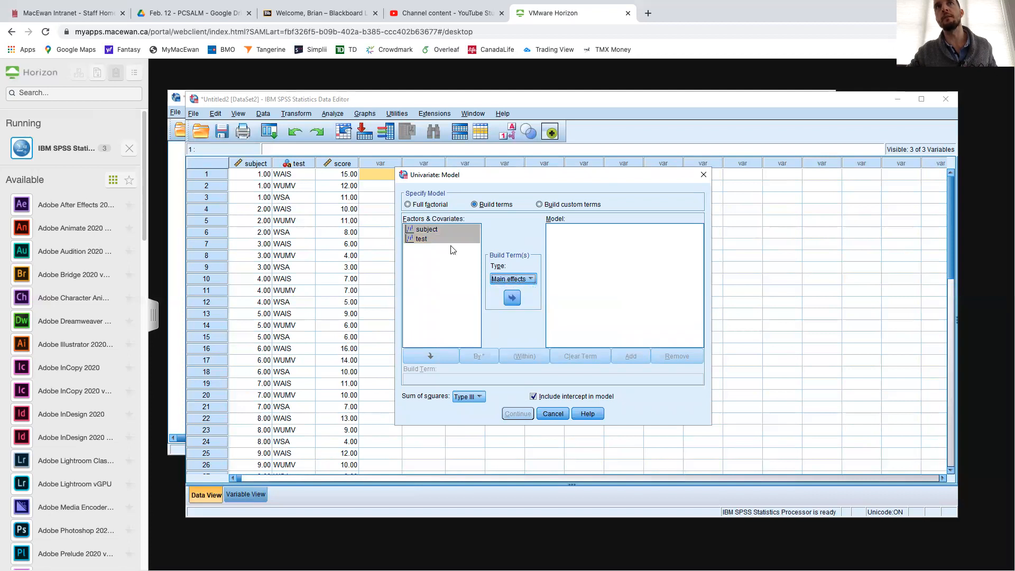
# Step: Add subject and test to the model as main effects and accept the model specification
pyautogui.click(443, 231)
pyautogui.keyDown('shift'); pyautogui.click(443, 240); pyautogui.keyUp('shift')
pyautogui.moveTo(443, 240); pyautogui.dragTo(605, 256)
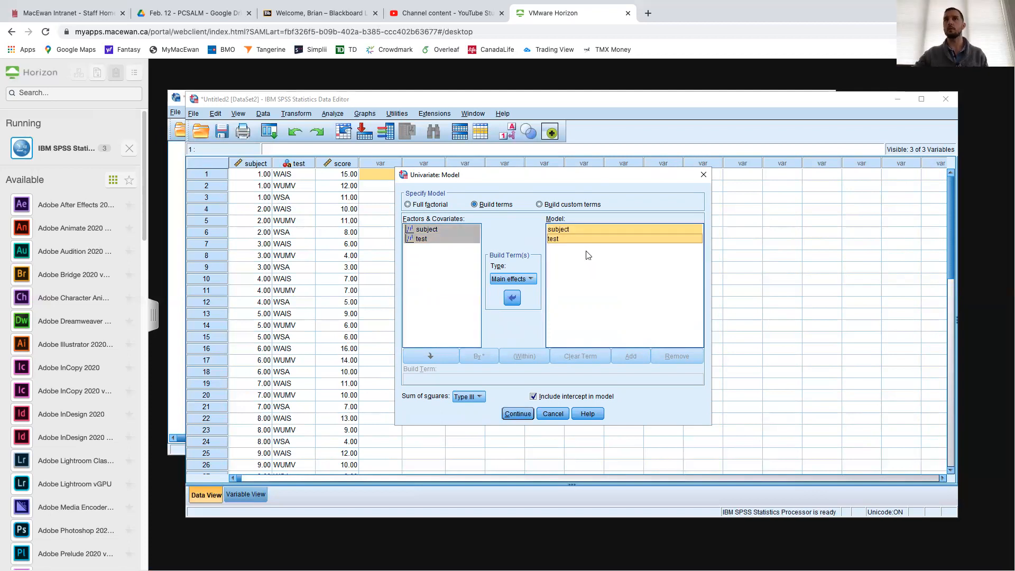
pyautogui.click(516, 413)
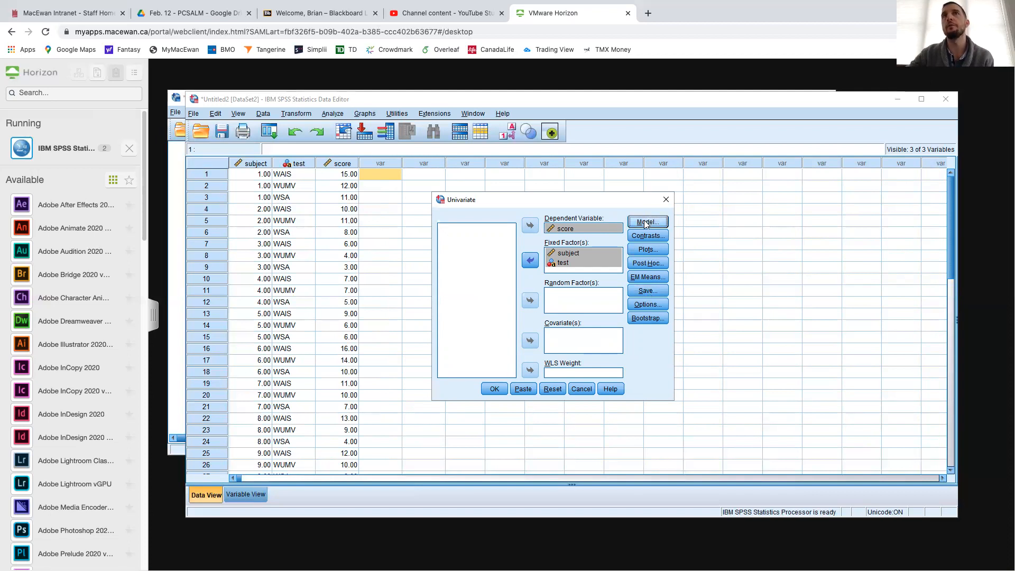
# Step: Check that unstandardized predicted values and standardized residuals are set to be saved, and run the univariate analysis
pyautogui.click(647, 290)
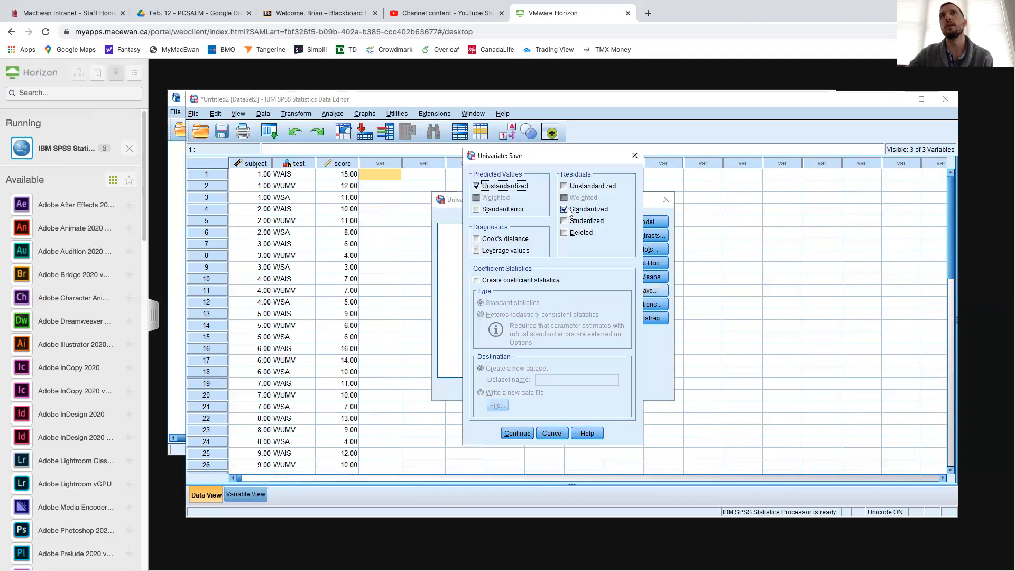
pyautogui.click(517, 432)
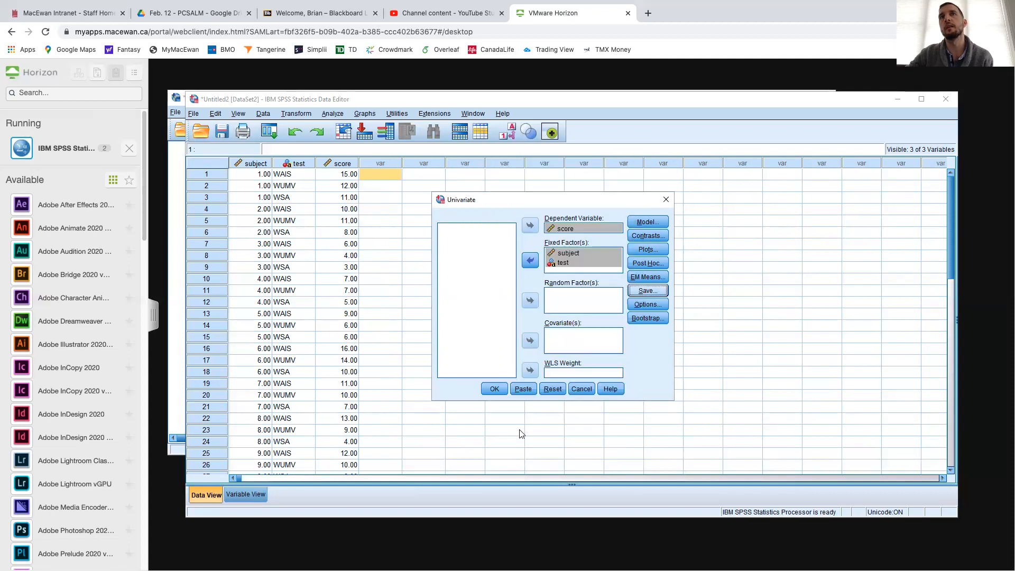
pyautogui.click(493, 389)
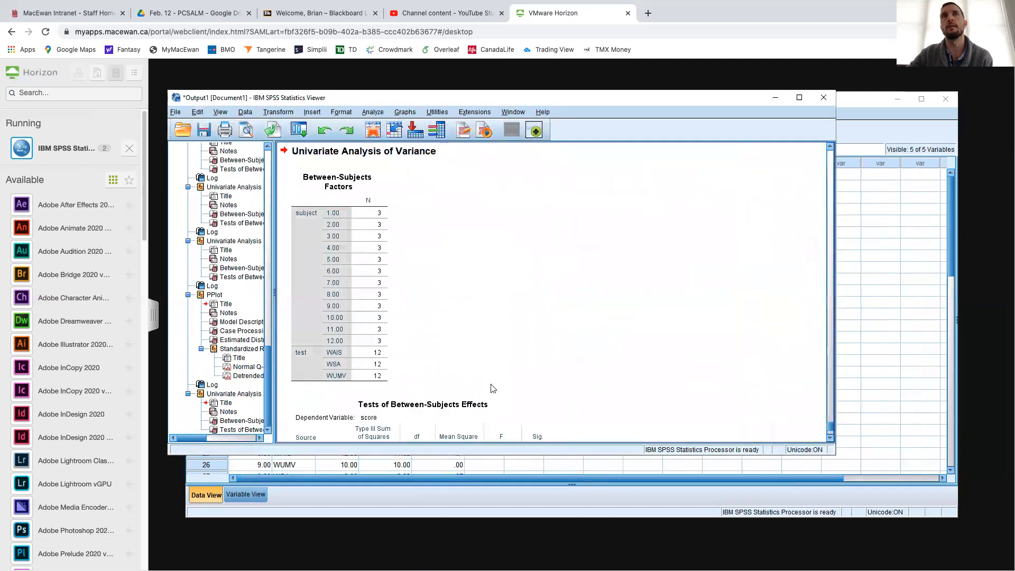
# Step: Capture a screenshot of the Tests of Between-Subjects Effects table in the output
pyautogui.scroll(-3, 527, 323)
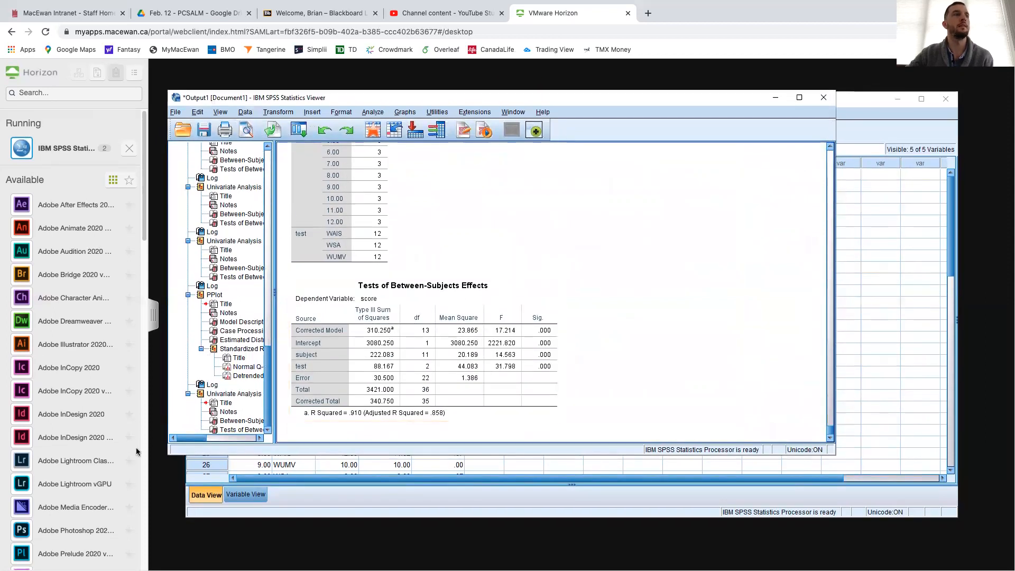
pyautogui.click(535, 311)
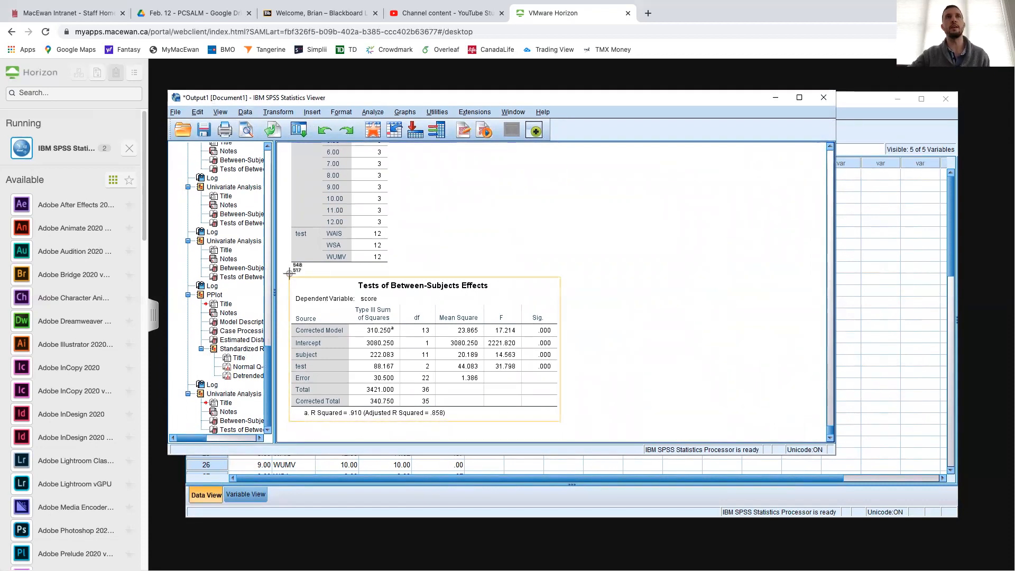
pyautogui.moveTo(293, 279); pyautogui.dragTo(562, 419)
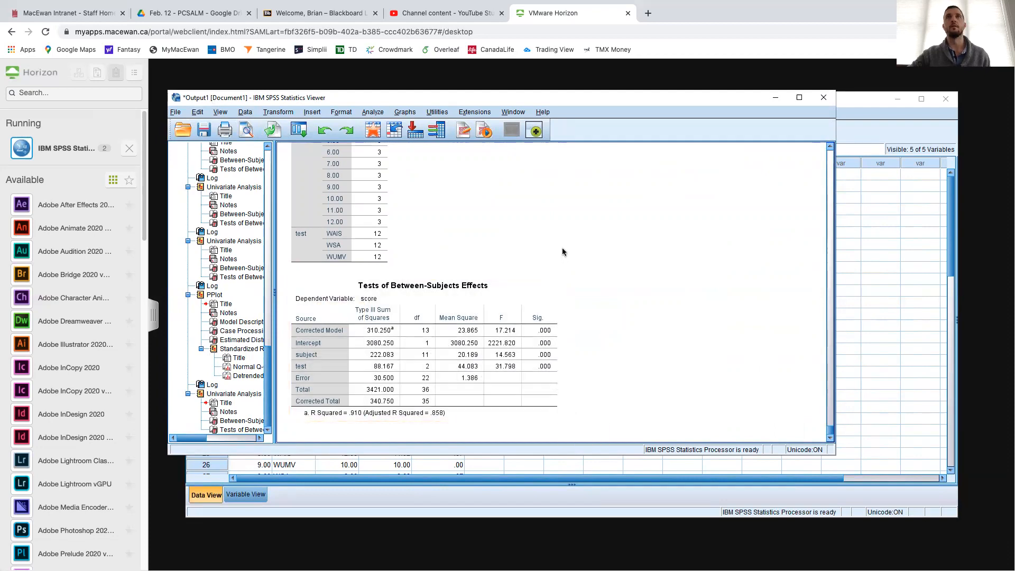
pyautogui.hotkey('ctrl', 'Right')
pyautogui.hotkey('ctrl', 'Left')
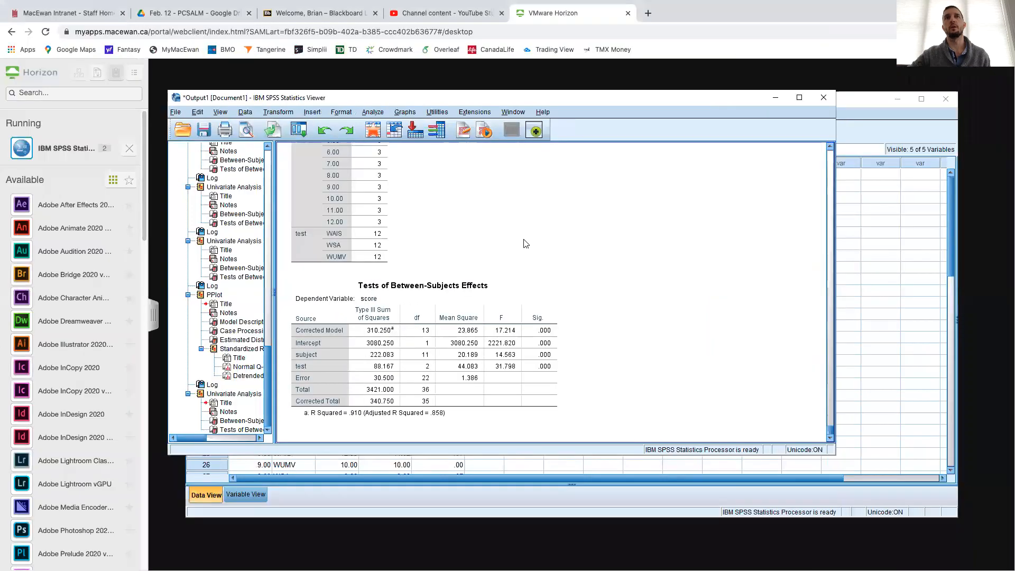
pyautogui.scroll(2, 645, 197)
pyautogui.scroll(-1, 645, 197)
pyautogui.hscroll(-5, 646, 197)
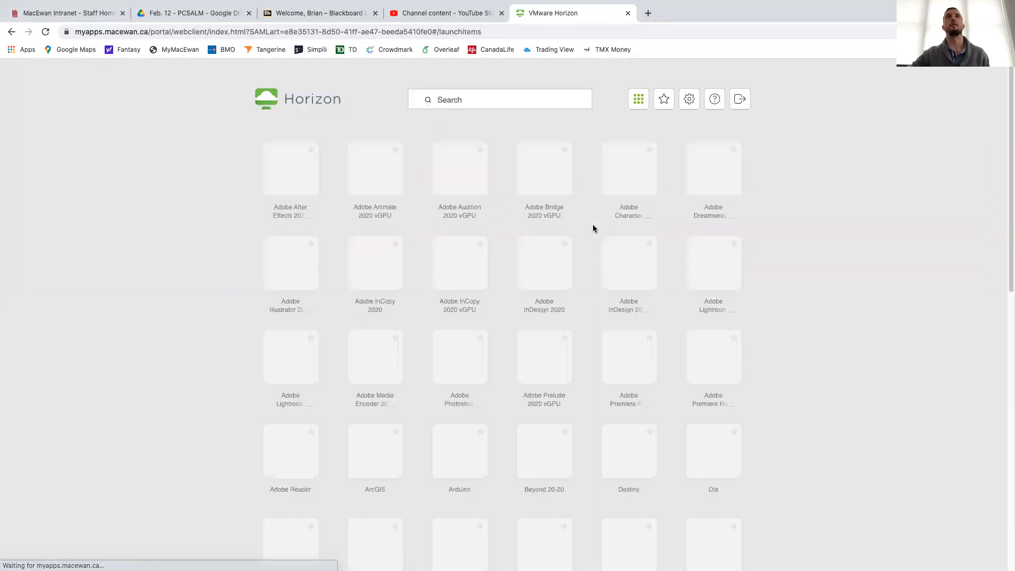
# Step: Launch SPSS again from the Horizon application list
pyautogui.scroll(-10, 533, 274)
pyautogui.scroll(-2, 523, 292)
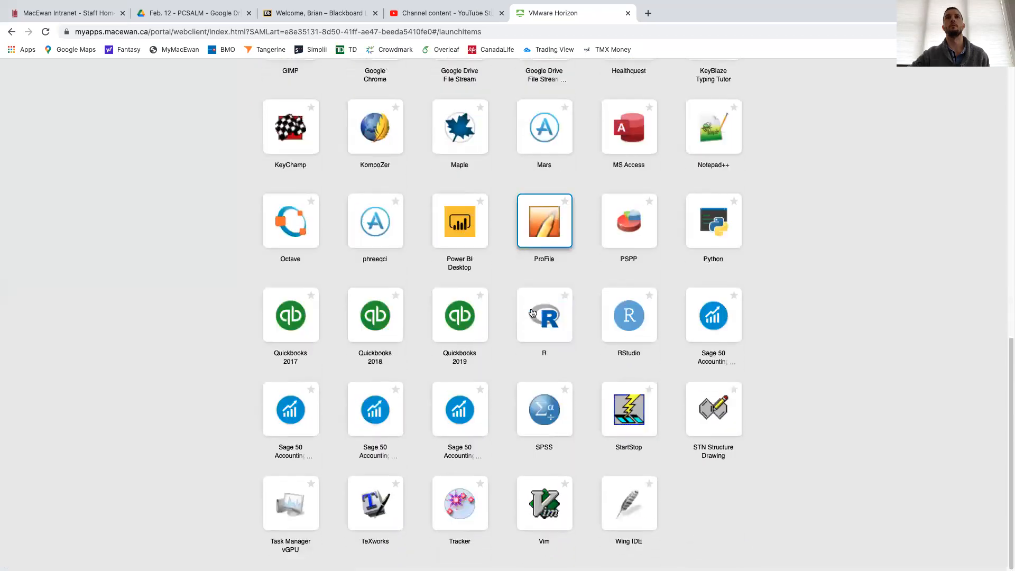
pyautogui.click(543, 406)
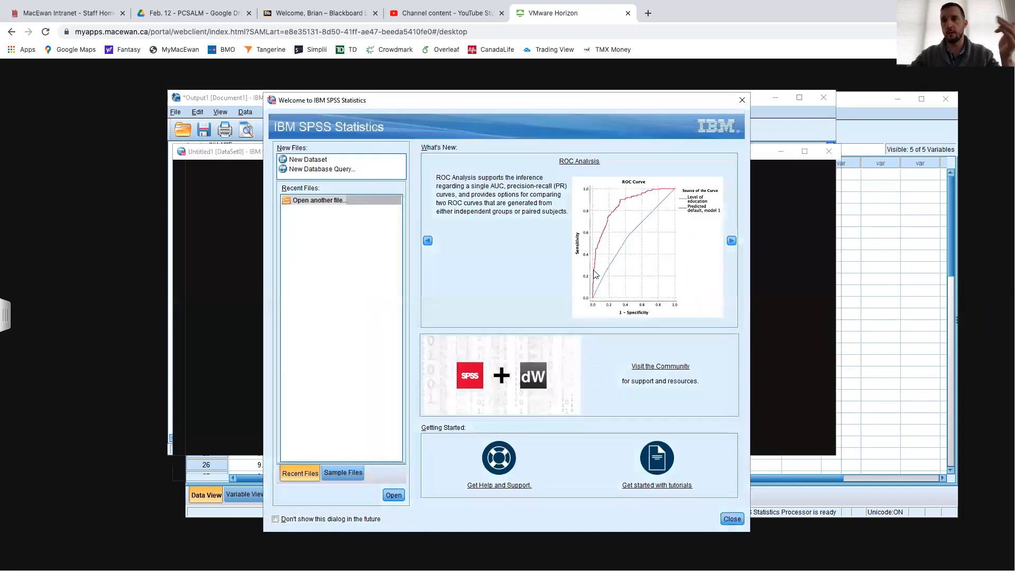
# Step: Dismiss the welcome dialog, close the empty extra dataset and bring the language test dataset to the front
pyautogui.click(740, 98)
pyautogui.click(828, 151)
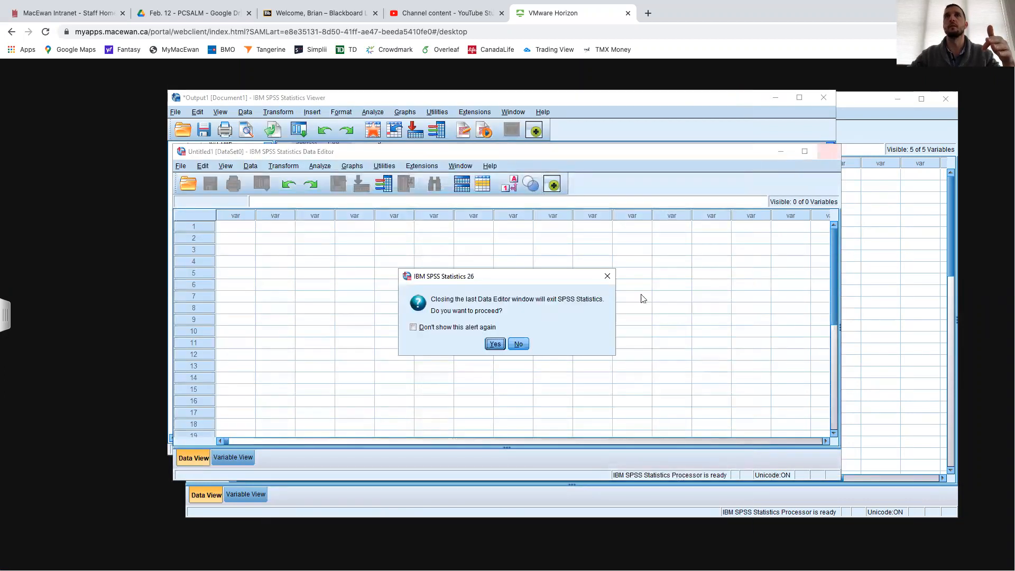
pyautogui.click(494, 344)
pyautogui.click(864, 113)
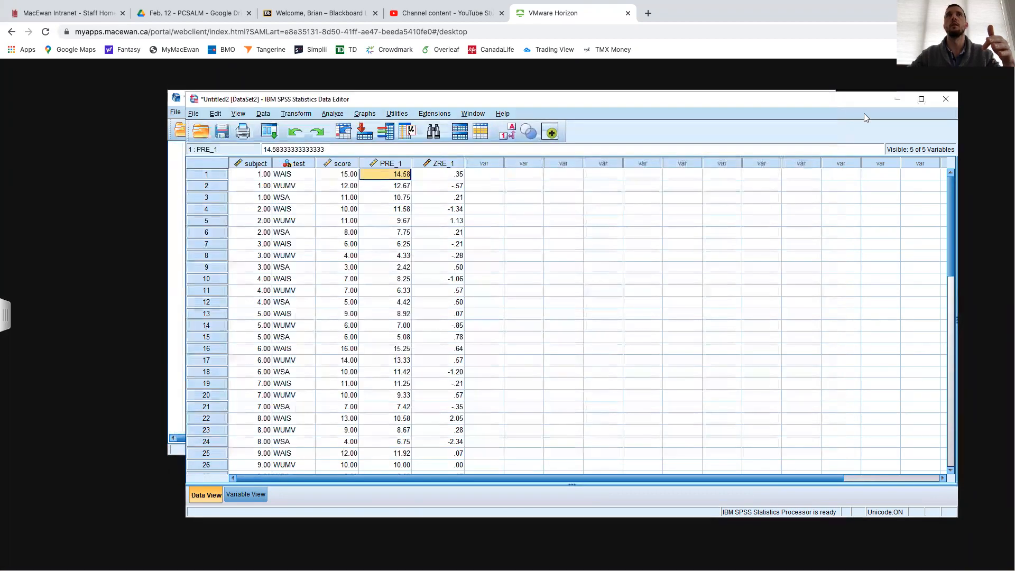
# Step: Create a normal Q-Q plot of the standardized residual for score, keeping the default Blom's estimation
pyautogui.click(362, 114)
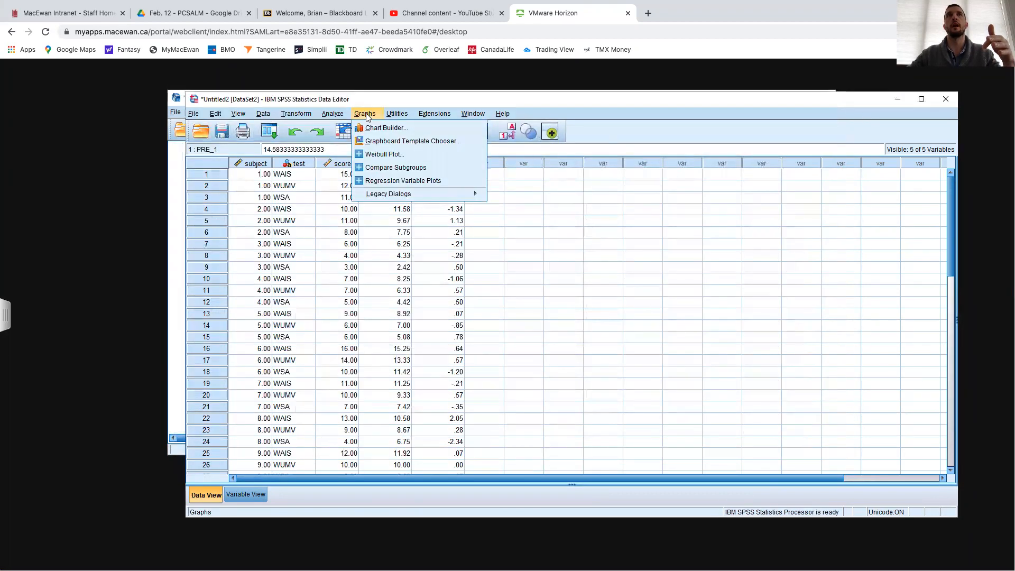
pyautogui.moveTo(336, 116)
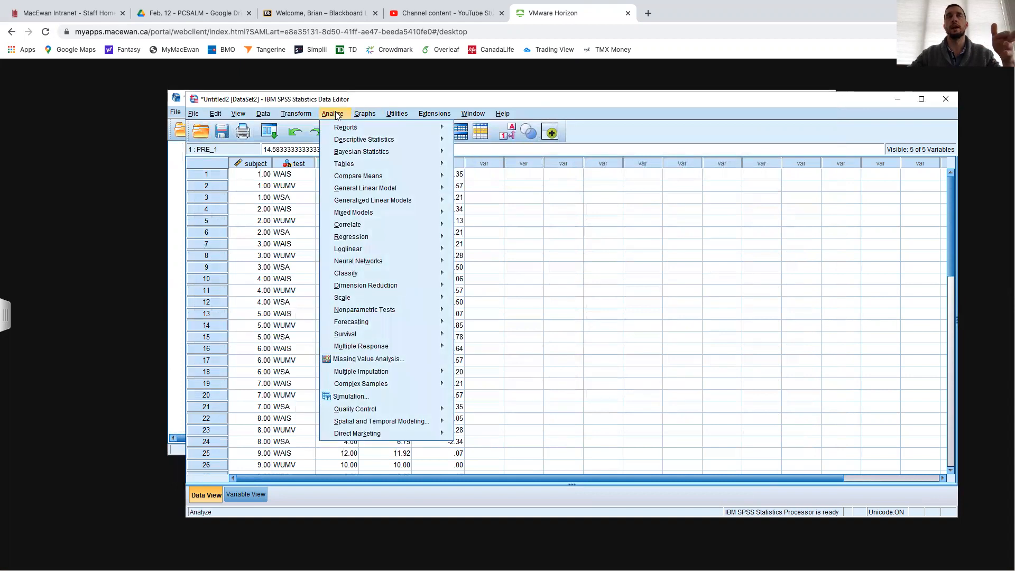
pyautogui.moveTo(407, 139)
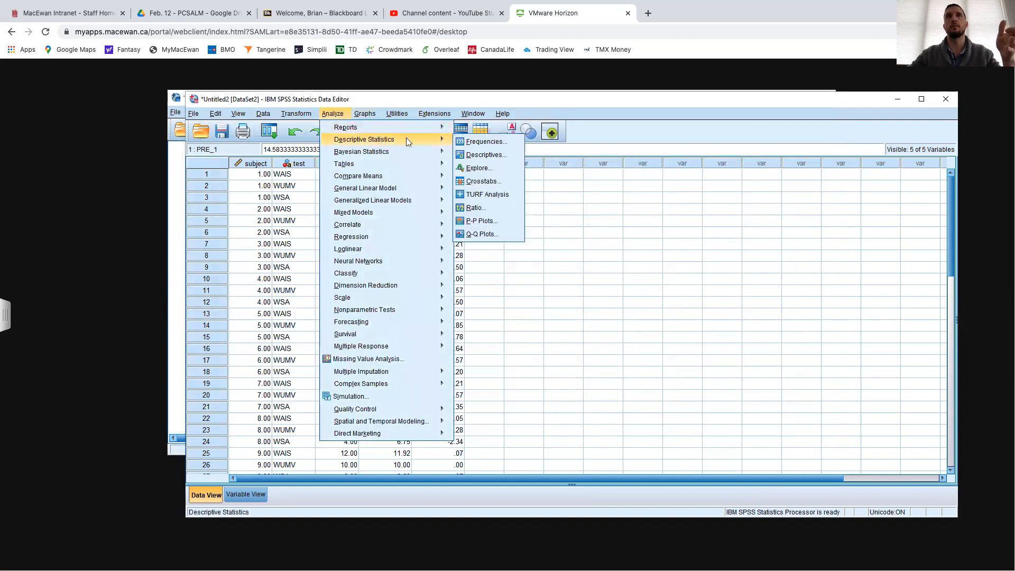
pyautogui.click(480, 235)
pyautogui.click(454, 279)
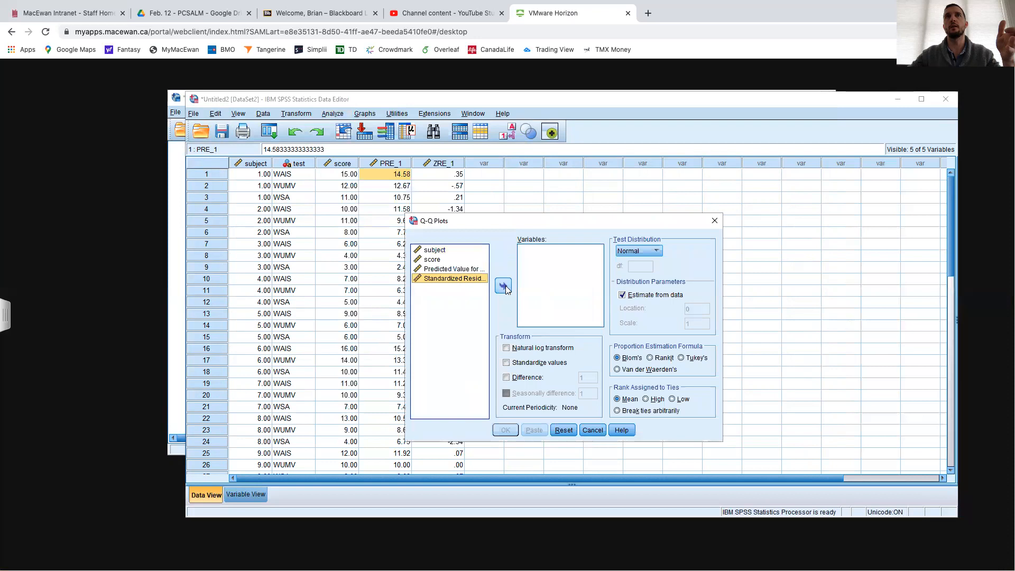
pyautogui.click(504, 285)
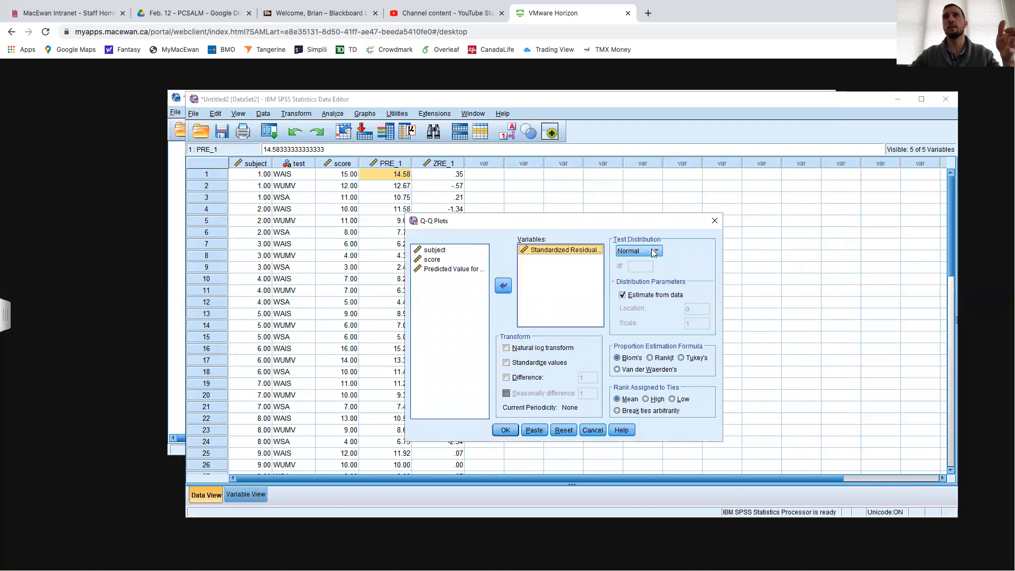
pyautogui.click(506, 429)
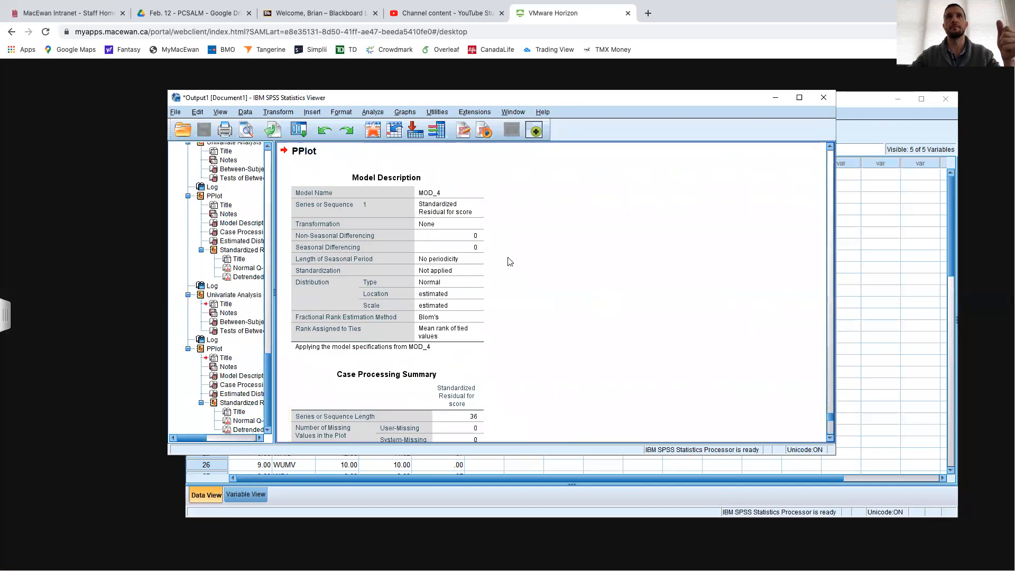
# Step: Capture a screenshot of the Normal Q-Q Plot of Standardized Residual for score in the output
pyautogui.scroll(-15, 554, 265)
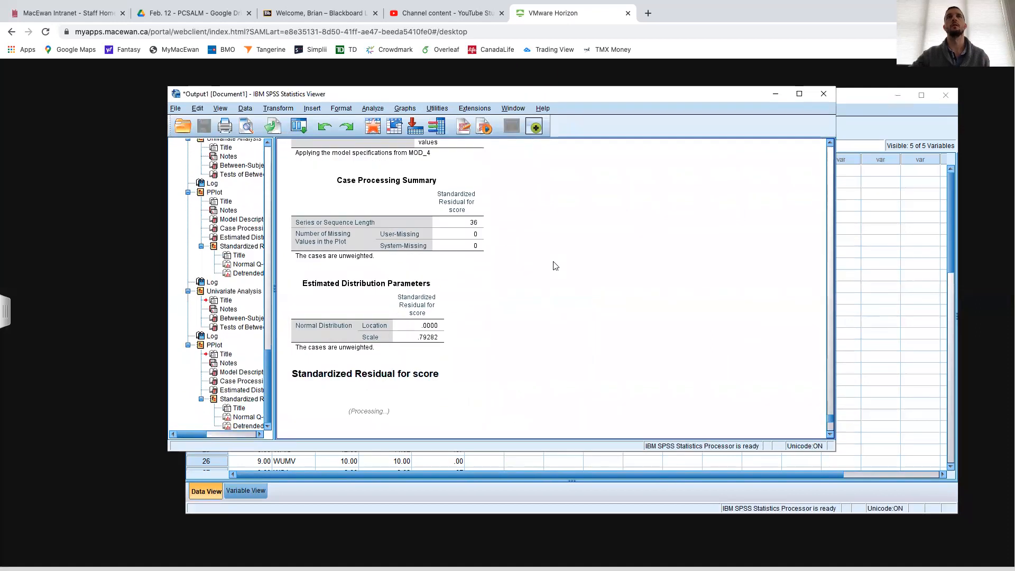
pyautogui.scroll(-3, 551, 265)
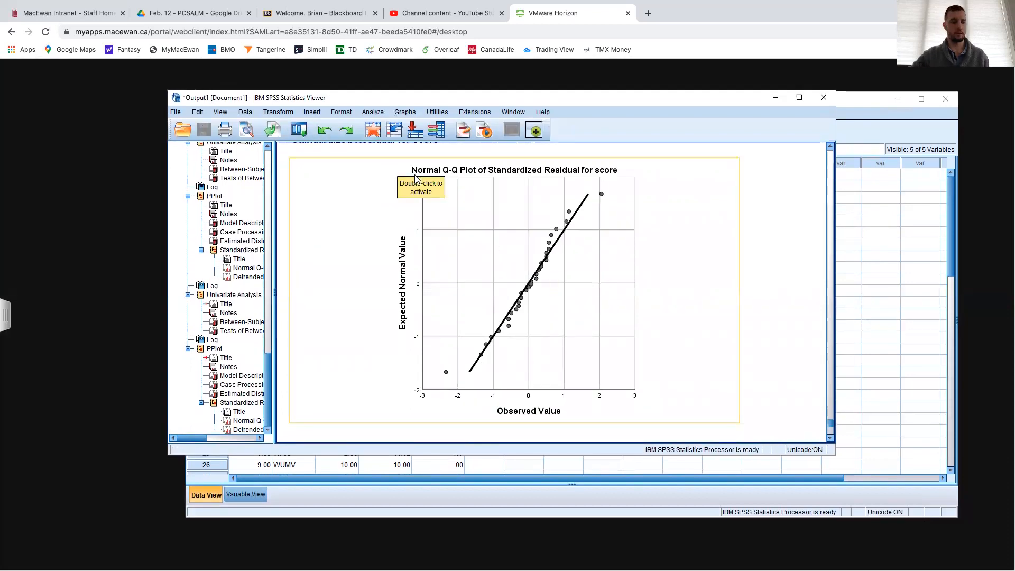
pyautogui.moveTo(391, 157); pyautogui.dragTo(648, 420)
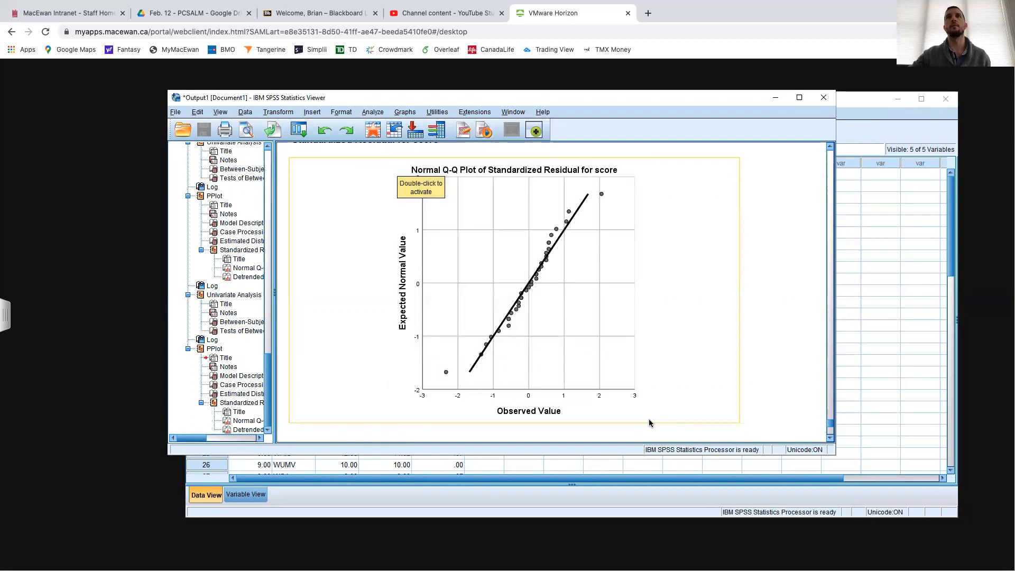
# Step: Switch to the S252_Lab5 Word document and insert the Q-Q plot screenshot from the Desktop under "3. Normal populations"
pyautogui.hotkey('ctrl', 'Right')
pyautogui.hotkey('ctrl', 'Left')
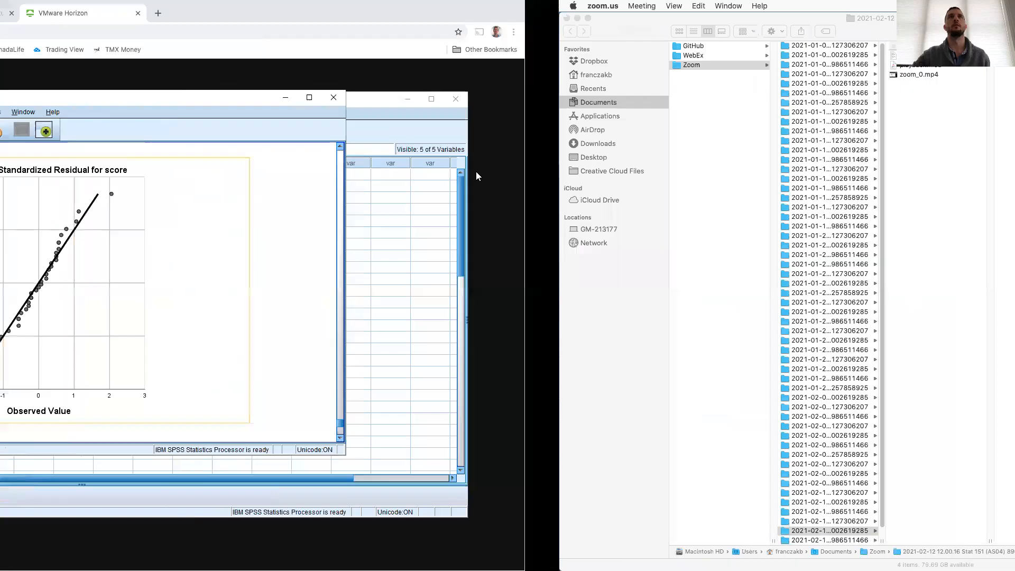
pyautogui.hotkey('ctrl', 'Left')
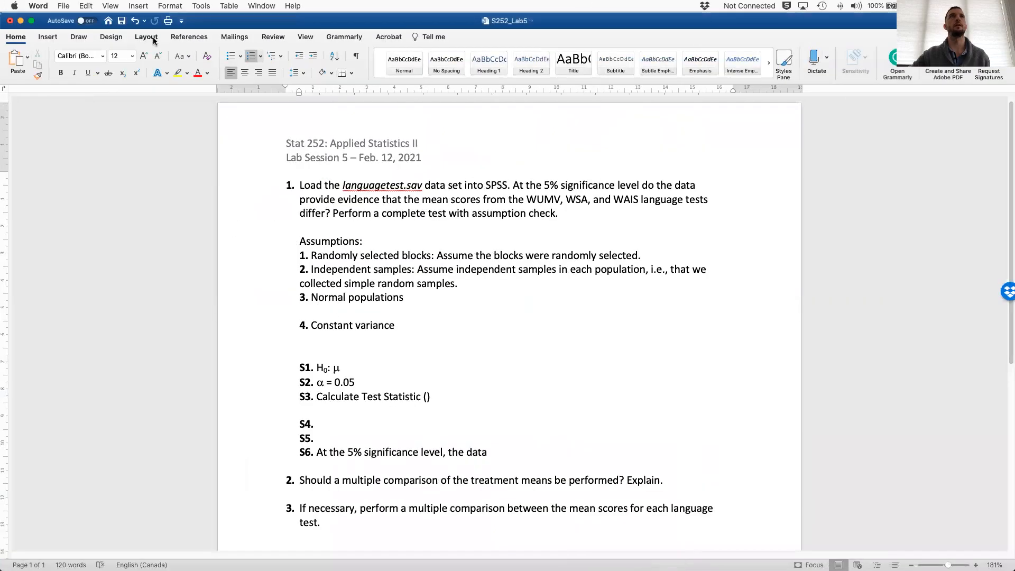
pyautogui.click(48, 37)
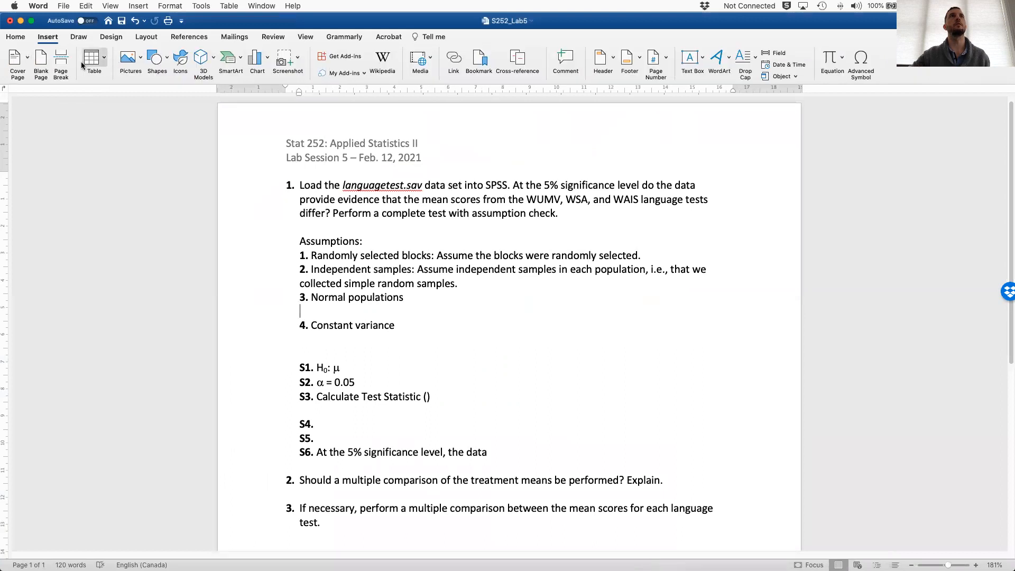
pyautogui.click(129, 59)
pyautogui.click(169, 86)
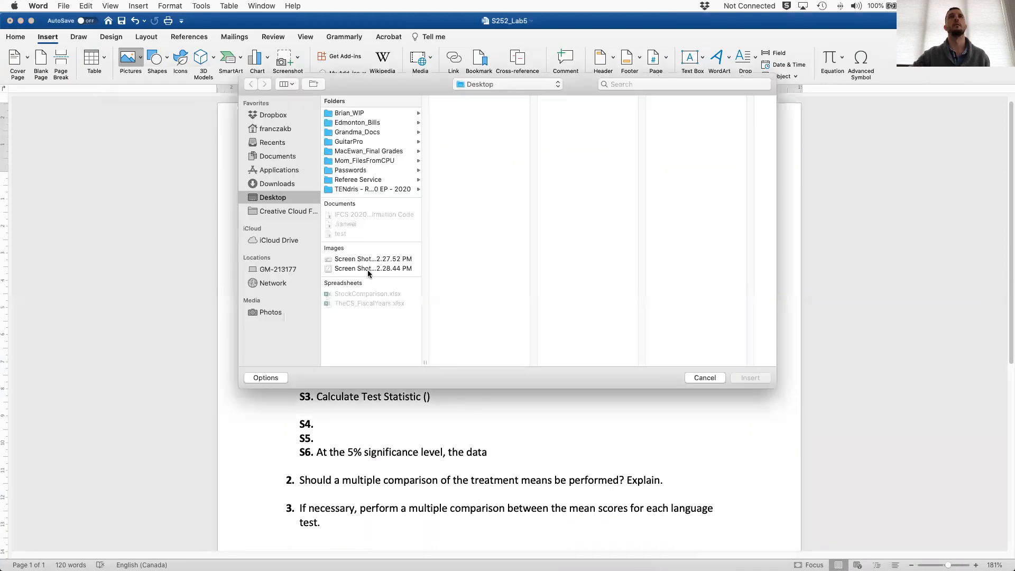
pyautogui.click(368, 269)
pyautogui.press('Return')
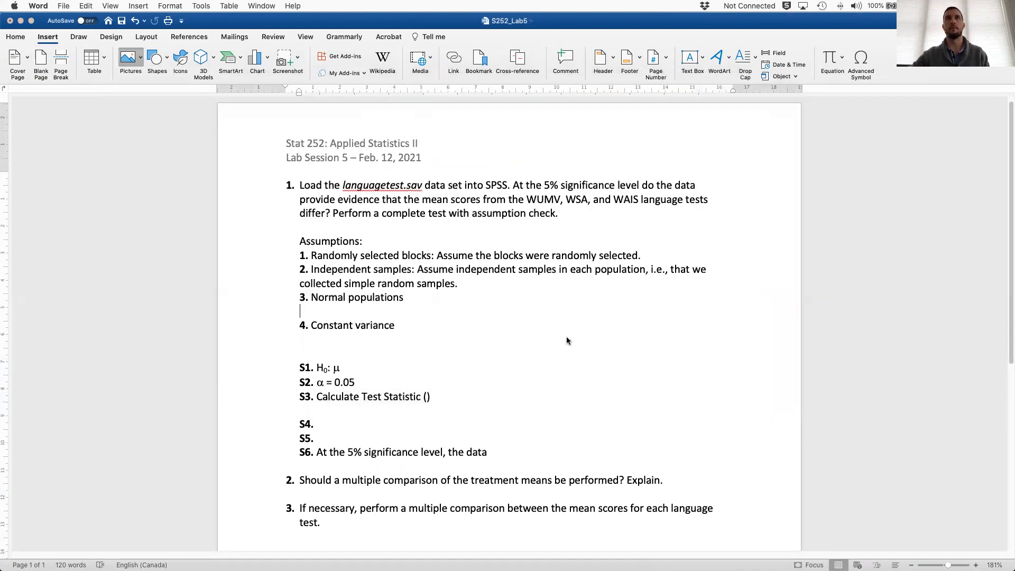
pyautogui.scroll(-3, 433, 344)
pyautogui.scroll(-5, 432, 345)
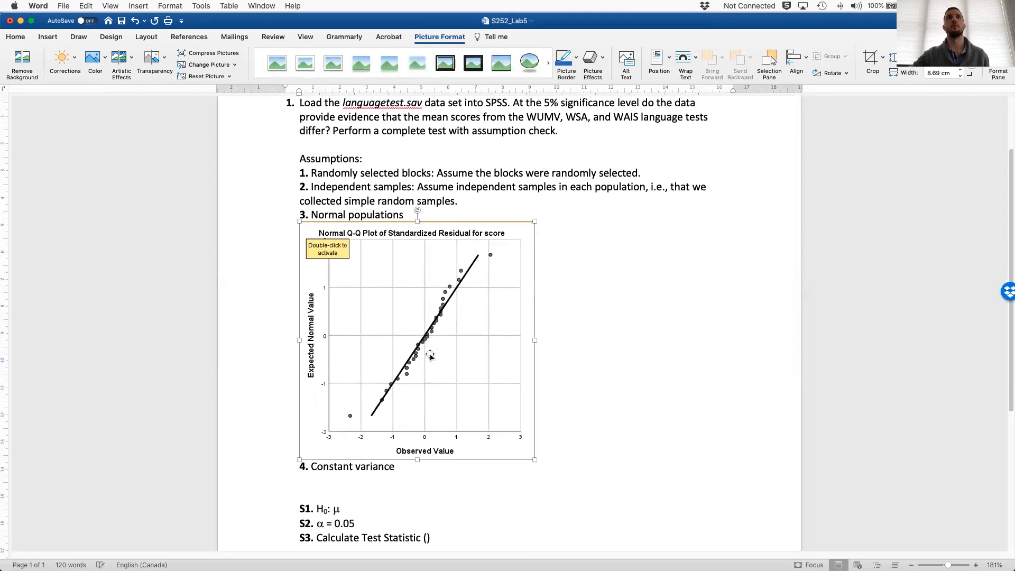
# Step: Add an empty line between the inserted Q-Q plot and the "4. Constant variance" item
pyautogui.scroll(2, 523, 285)
pyautogui.click(550, 388)
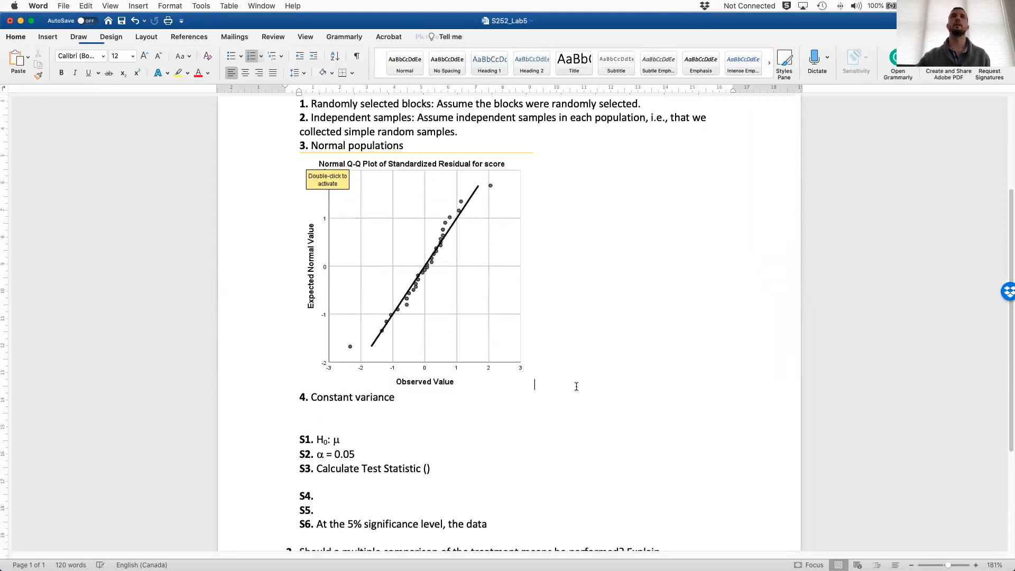
pyautogui.press('Return')
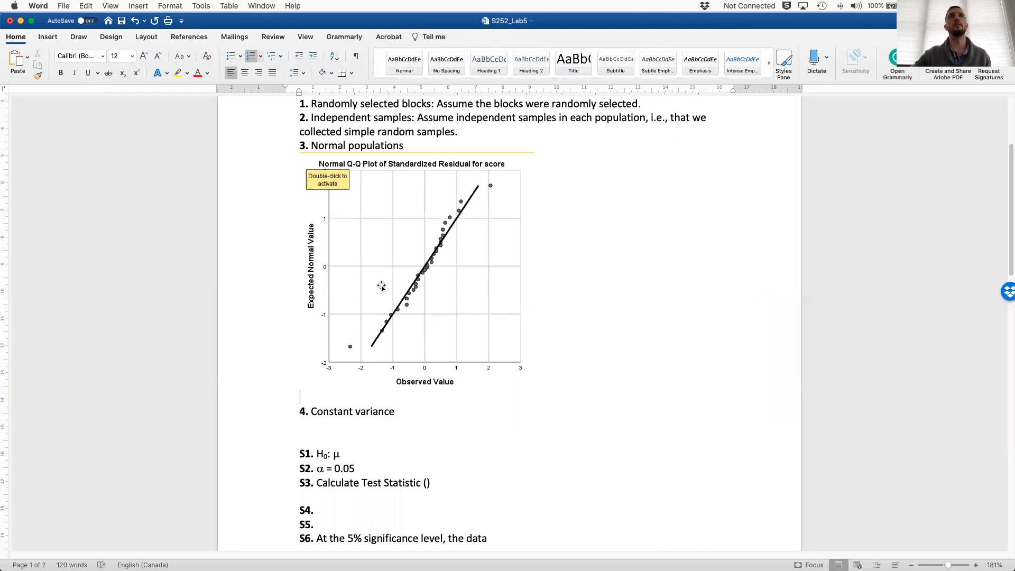
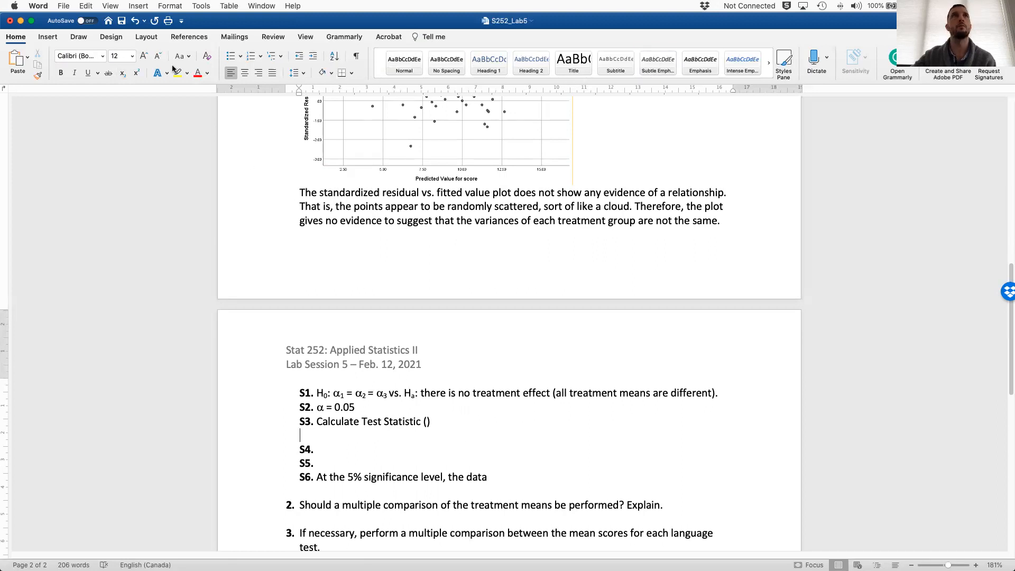
# Step: Insert the Tests of Between-Subjects Effects screenshot from the Desktop below the S3 Calculate Test Statistic line
pyautogui.click(47, 37)
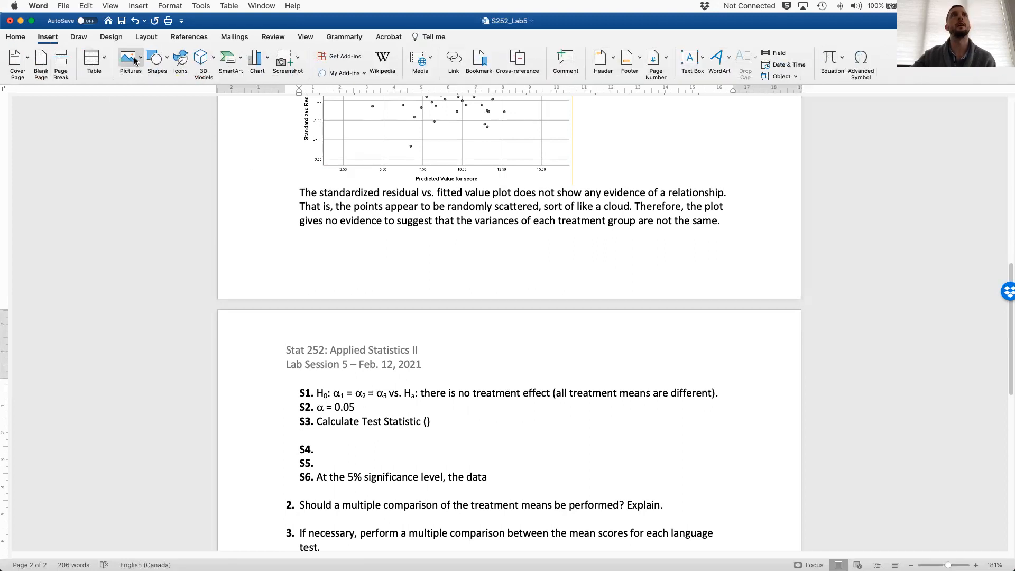
pyautogui.click(135, 61)
pyautogui.click(159, 88)
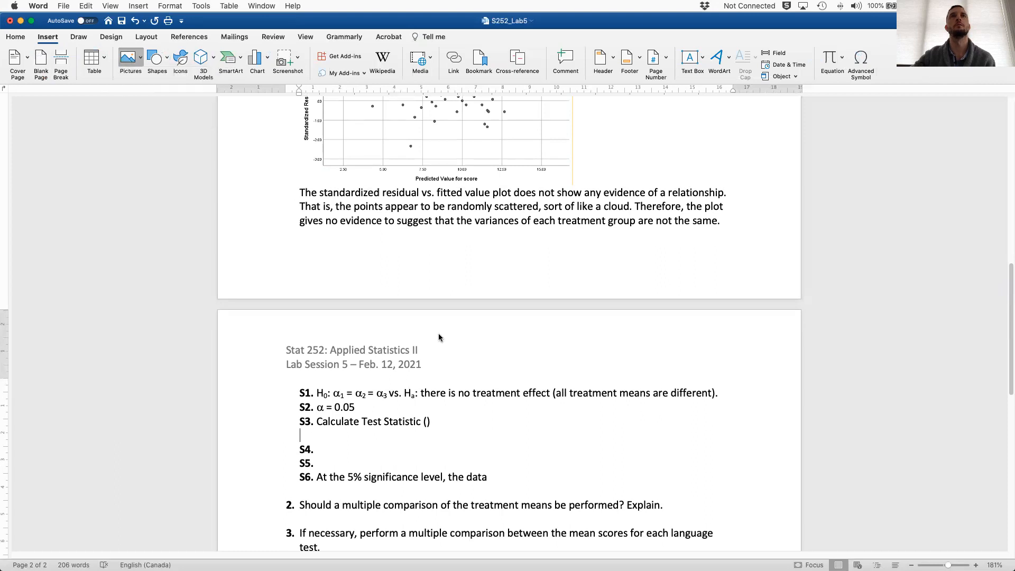
pyautogui.click(379, 259)
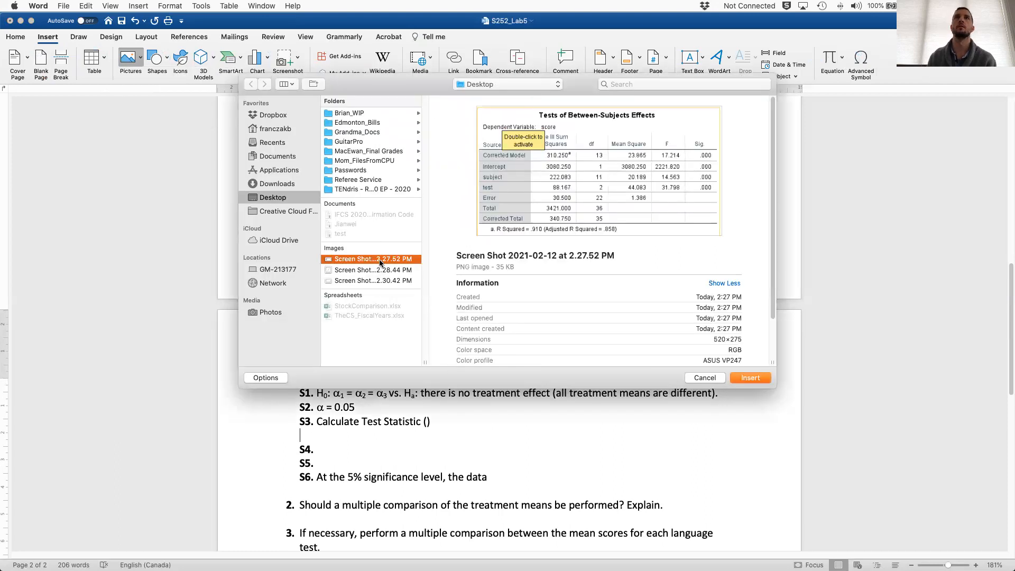
pyautogui.doubleClick(379, 259)
pyautogui.scroll(-5, 539, 394)
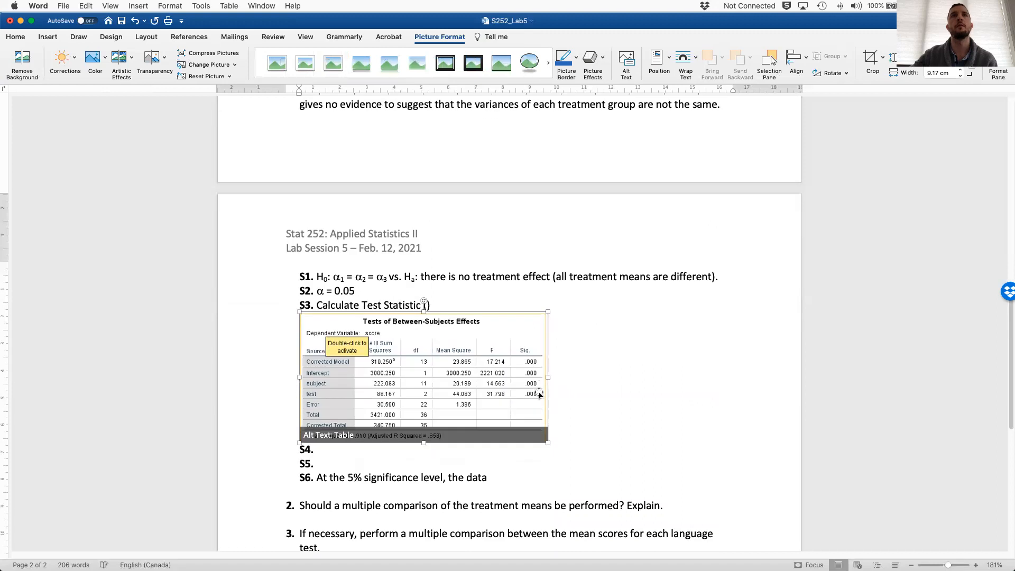
pyautogui.scroll(-1, 539, 394)
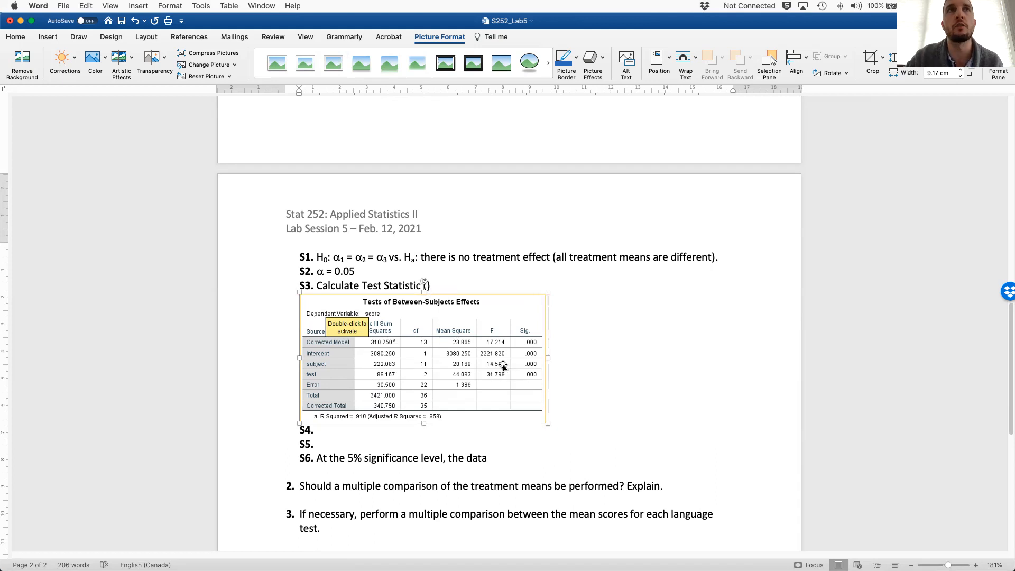
# Step: Enter "F = 31.798" inside the parentheses of the S3 Calculate Test Statistic line
pyautogui.click(18, 37)
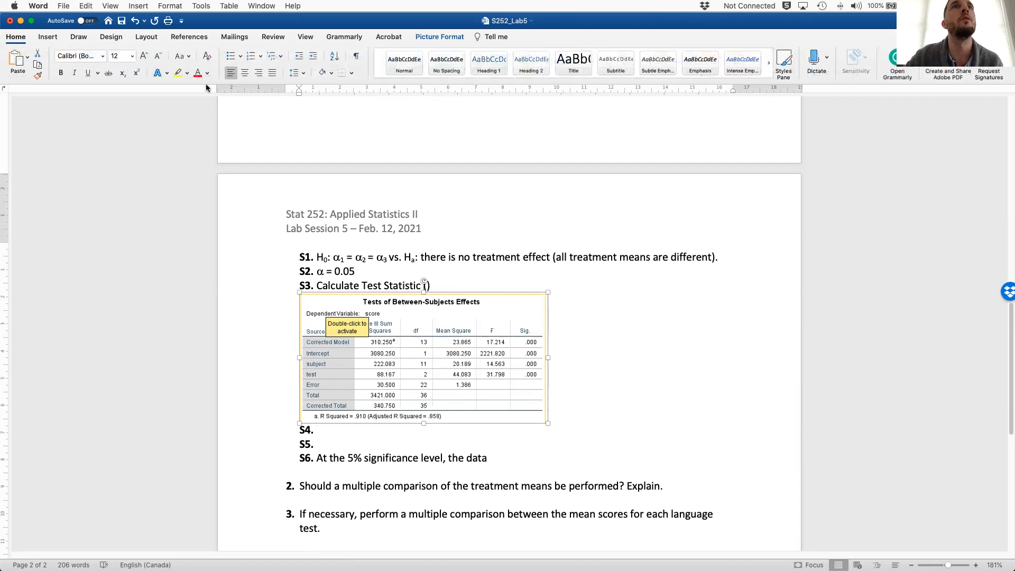
pyautogui.click(426, 287)
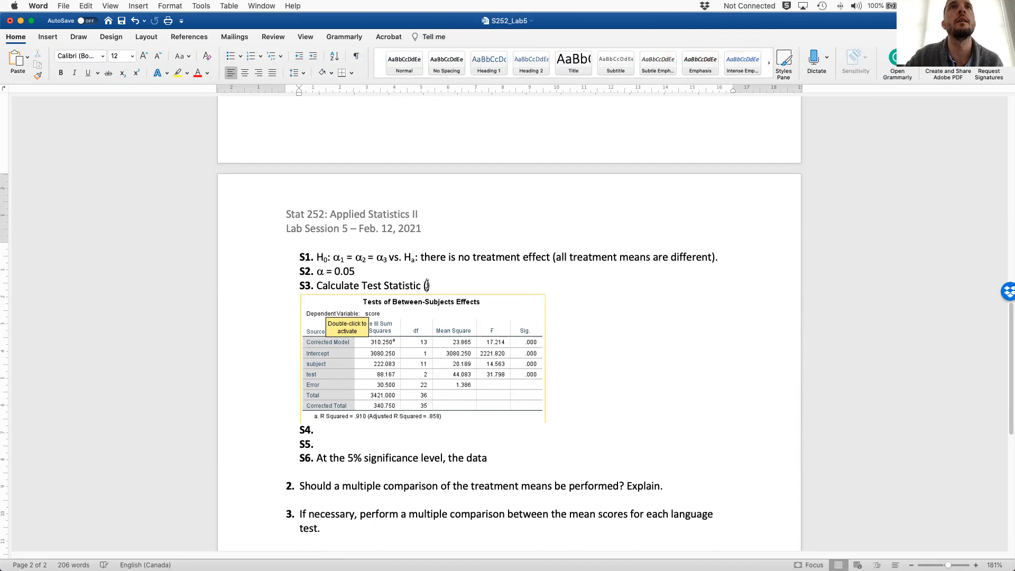
pyautogui.write('F = ')
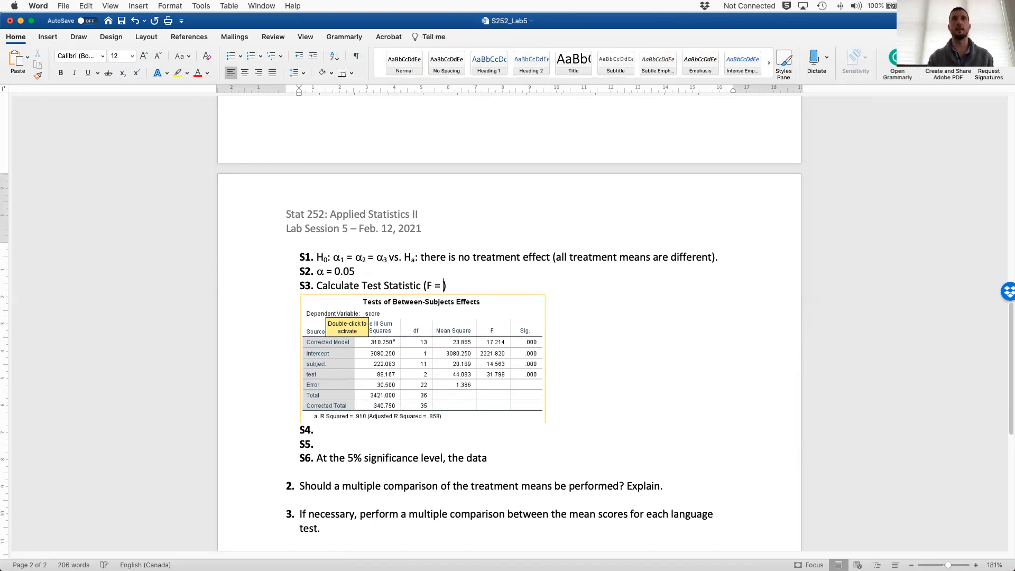
pyautogui.write('31.798')
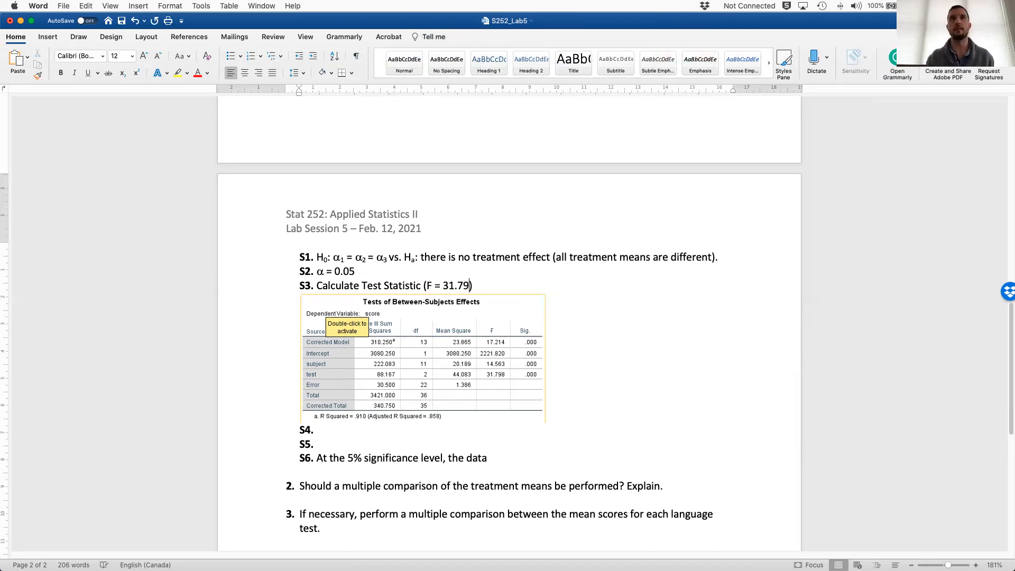
# Step: Fill in S4 with "P-value = 0.000" in non-bold text and S5 with "Reject H0", with the 0 as a subscript
pyautogui.click(404, 431)
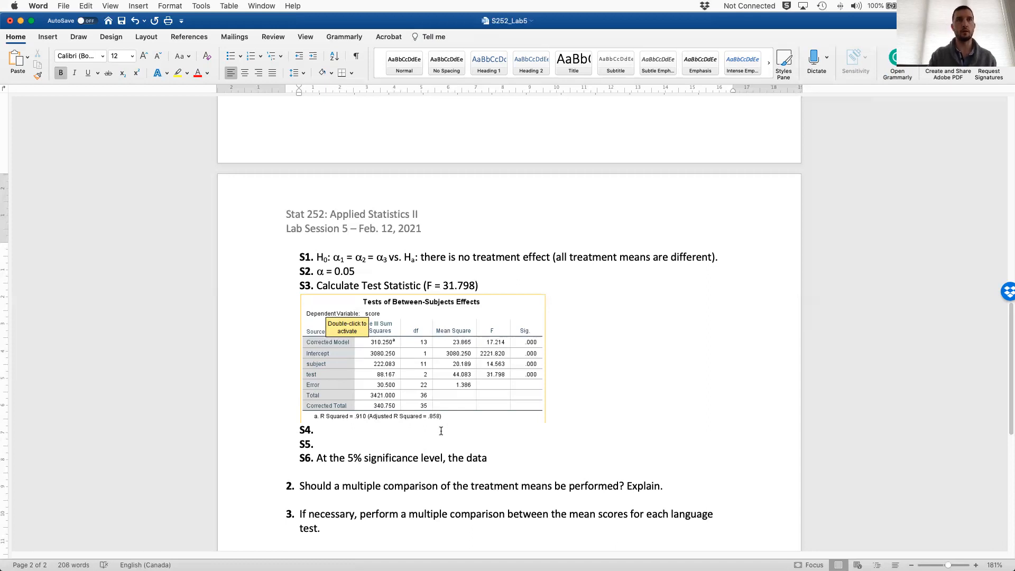
pyautogui.press('super+b')
pyautogui.write('P-val')
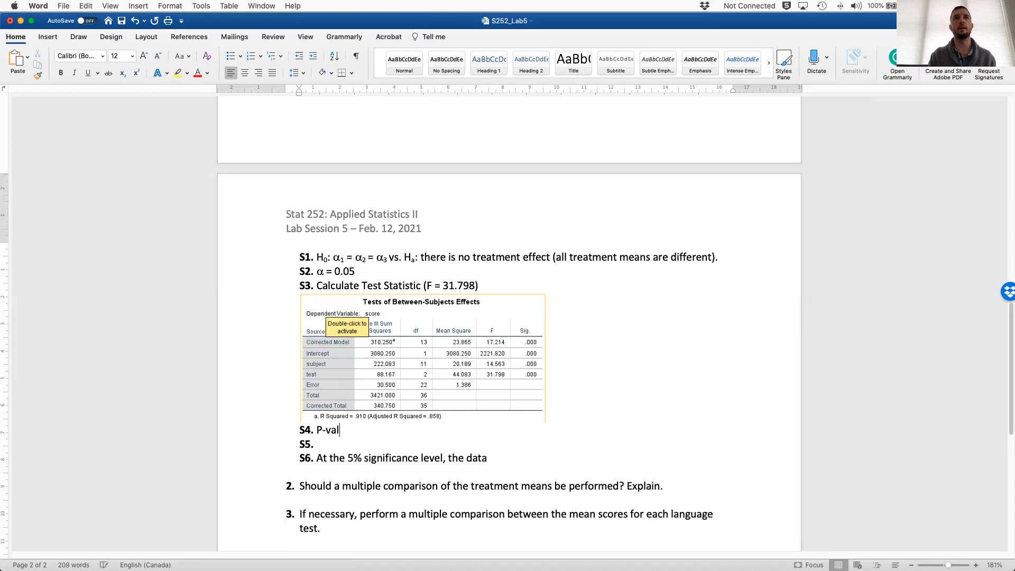
pyautogui.write('ue = 0.000')
pyautogui.press('Down')
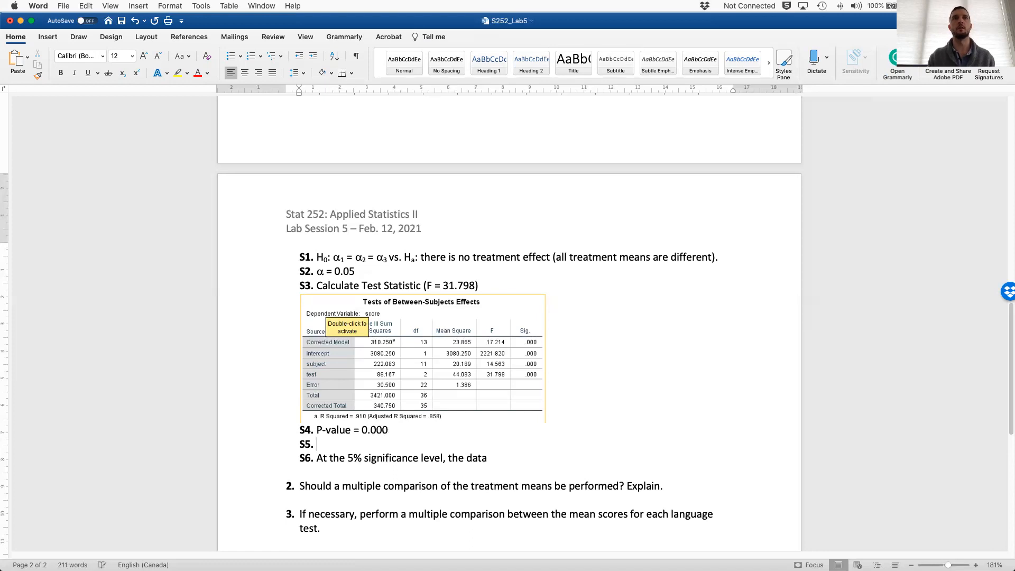
pyautogui.write('Reject H')
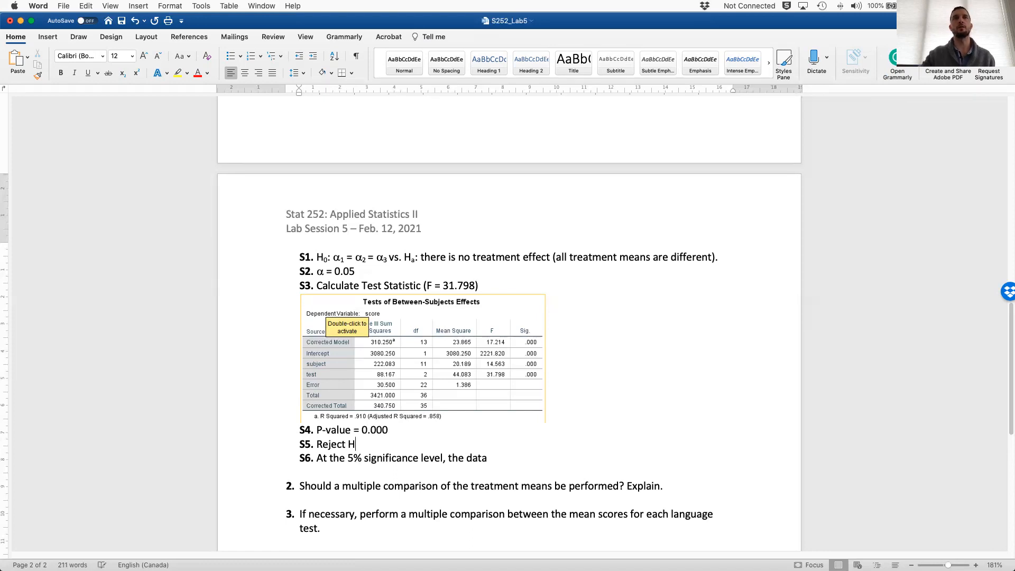
pyautogui.click(123, 73)
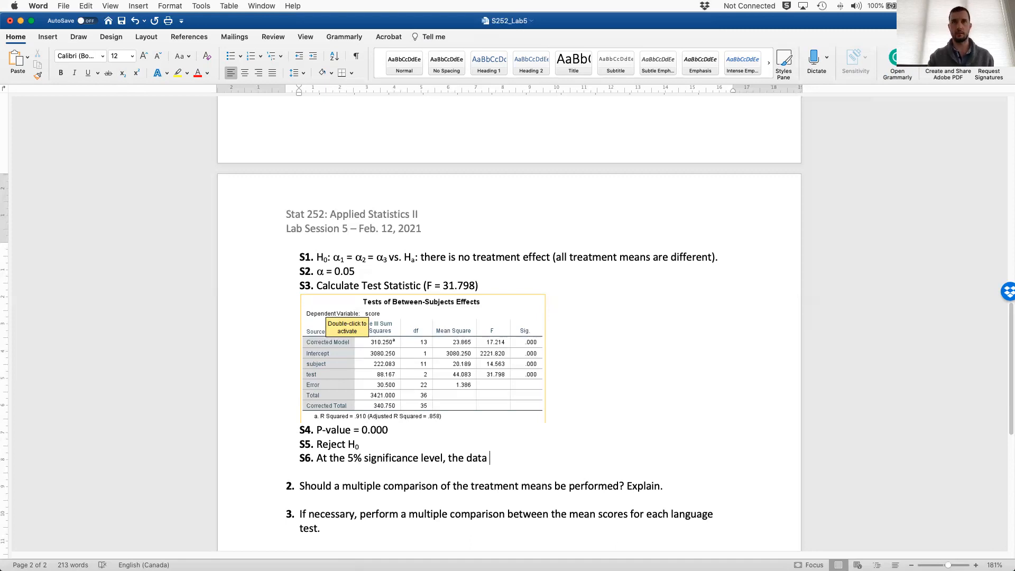
# Step: Complete the S6 sentence with "provide sufficient evidence to suggest that there is a difference in the mean score achieved on each test."
pyautogui.write('provide sufficient evidence to suggest that there is')
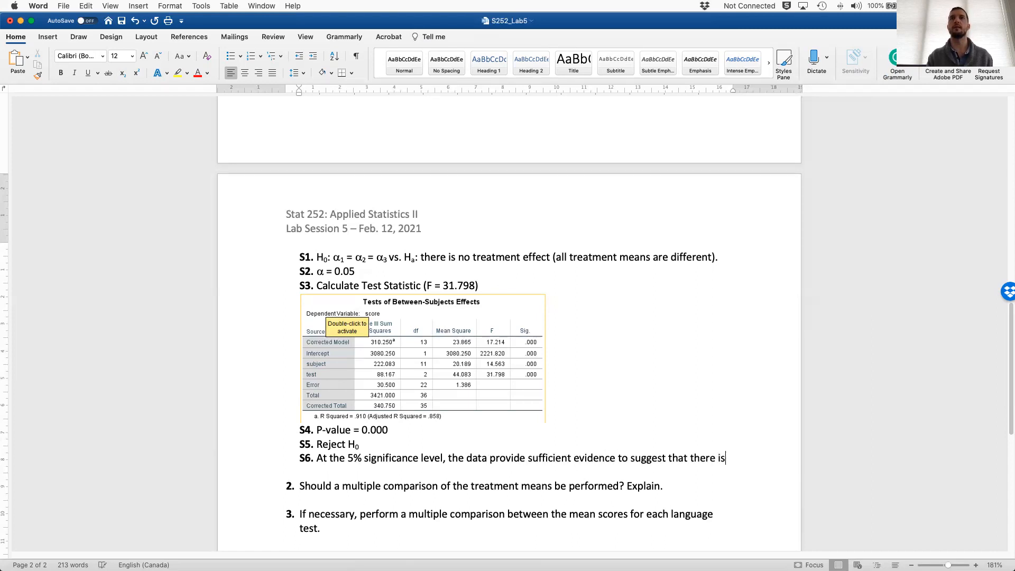
pyautogui.write(' a difference in mean response')
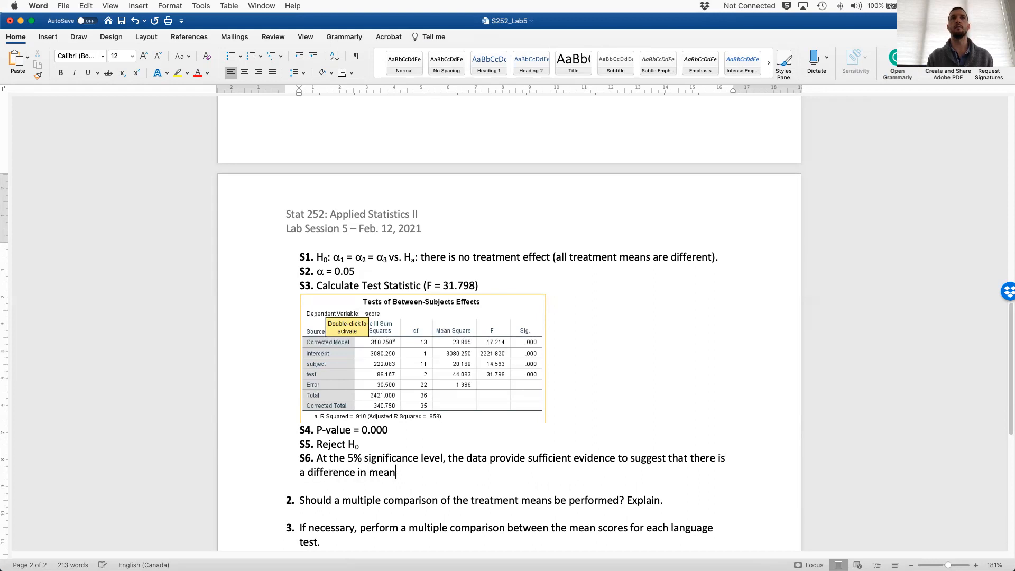
pyautogui.press('BackSpace')
pyautogui.press('BackSpace')
pyautogui.press('BackSpace')
pyautogui.press('BackSpace')
pyautogui.press('BackSpace')
pyautogui.press('BackSpace')
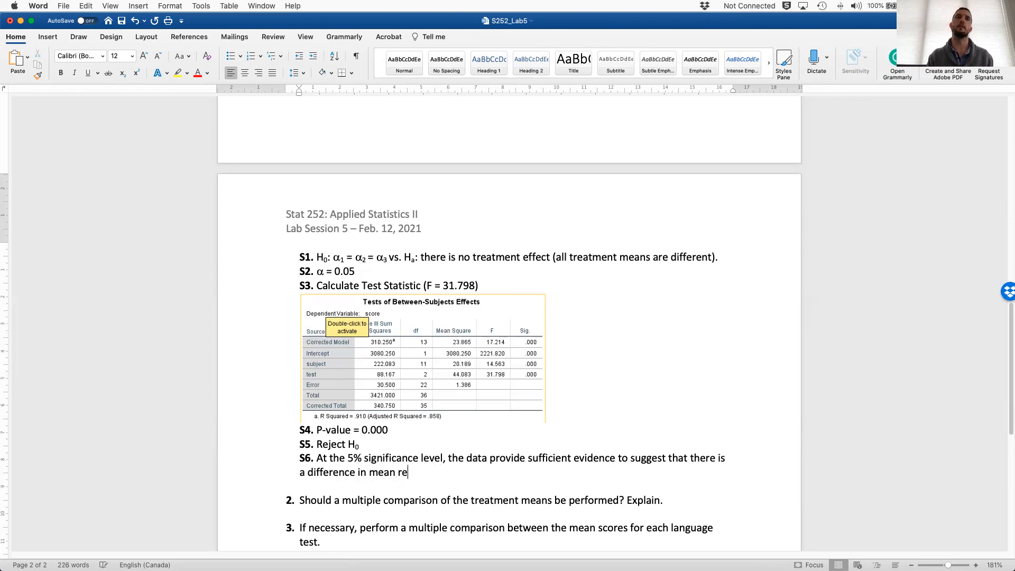
pyautogui.press('BackSpace')
pyautogui.press('BackSpace')
pyautogui.write('the mean score on the tests a')
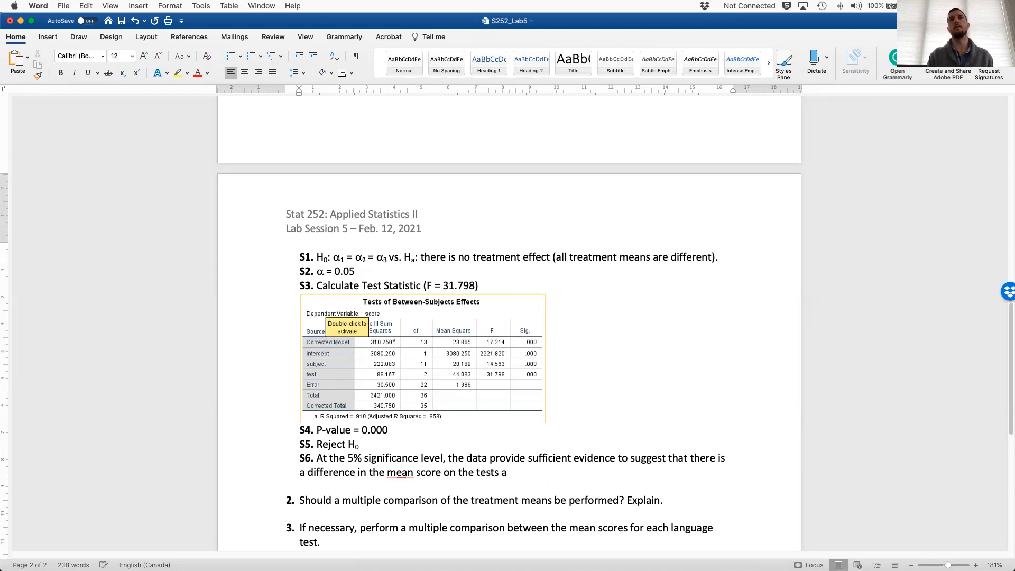
pyautogui.press('BackSpace')
pyautogui.press('BackSpace')
pyautogui.press('BackSpace')
pyautogui.press('BackSpace')
pyautogui.press('BackSpace')
pyautogui.press('BackSpace')
pyautogui.press('BackSpace')
pyautogui.press('BackSpace')
pyautogui.press('BackSpace')
pyautogui.press('BackSpace')
pyautogui.write('achieved on each test.')
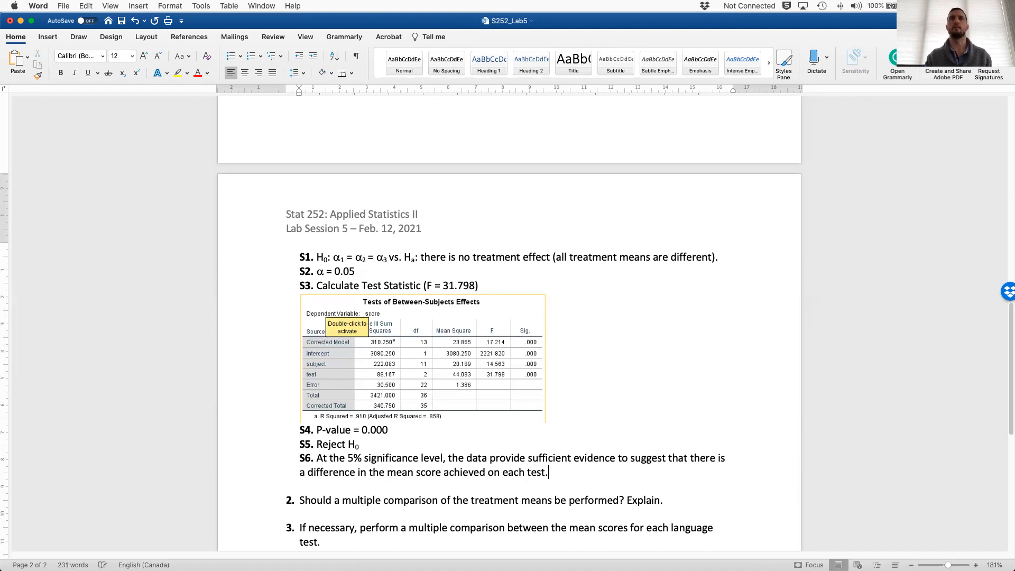
# Step: Reword the end of S6 to "a difference between at least two of the mean scores achieved on across the different tests." and save the document
pyautogui.doubleClick(360, 470)
pyautogui.write('between')
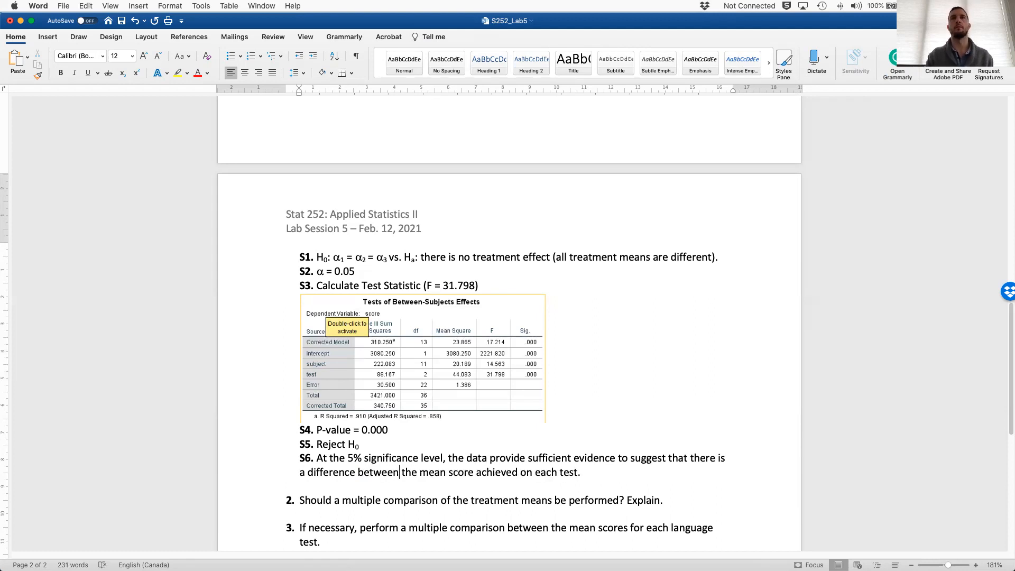
pyautogui.write(' at least two of the mean ')
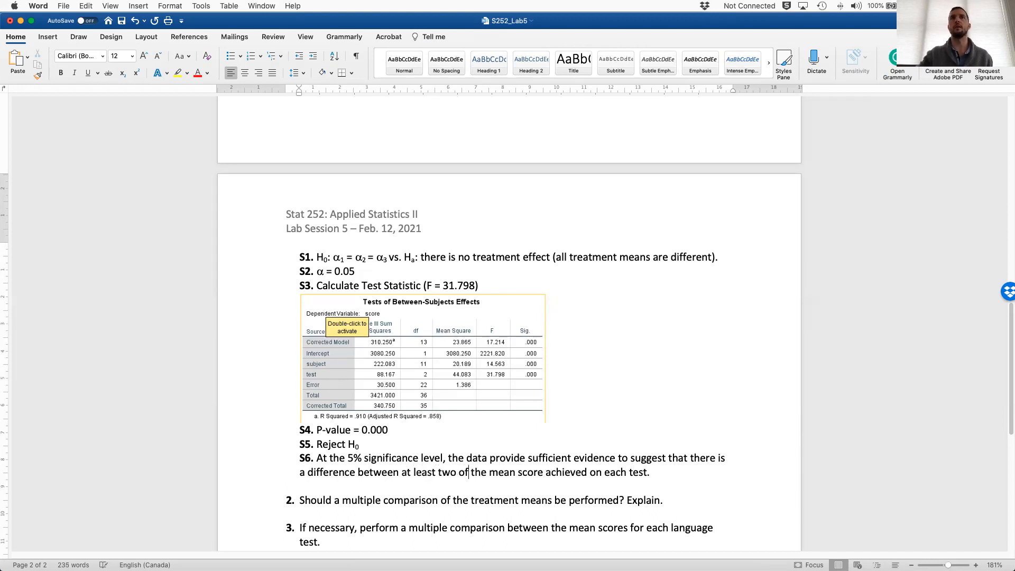
pyautogui.write('s')
pyautogui.doubleClick(613, 478)
pyautogui.write('across the different')
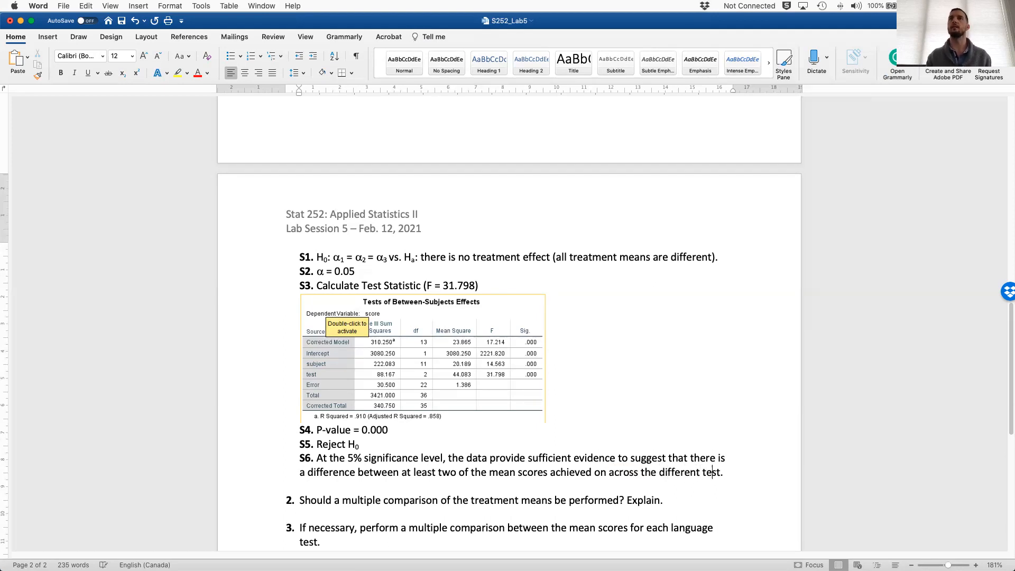
pyautogui.press('super+s')
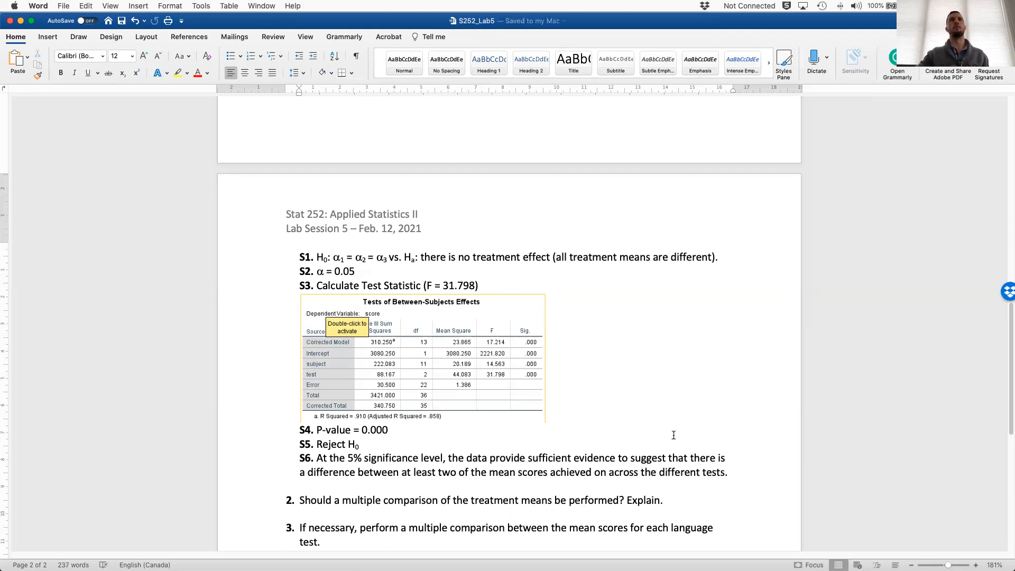
pyautogui.scroll(-2, 672, 412)
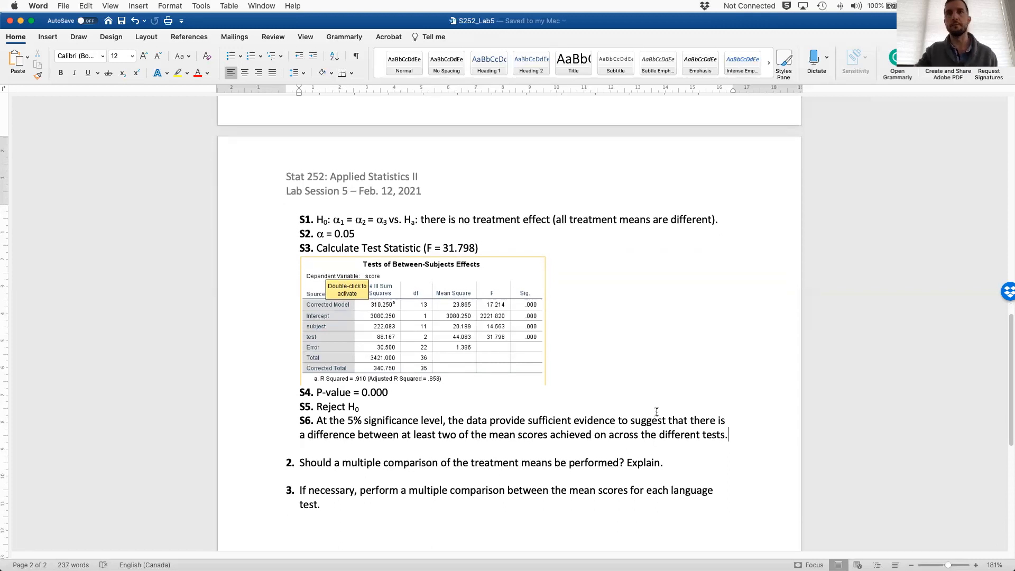
pyautogui.scroll(2, 633, 349)
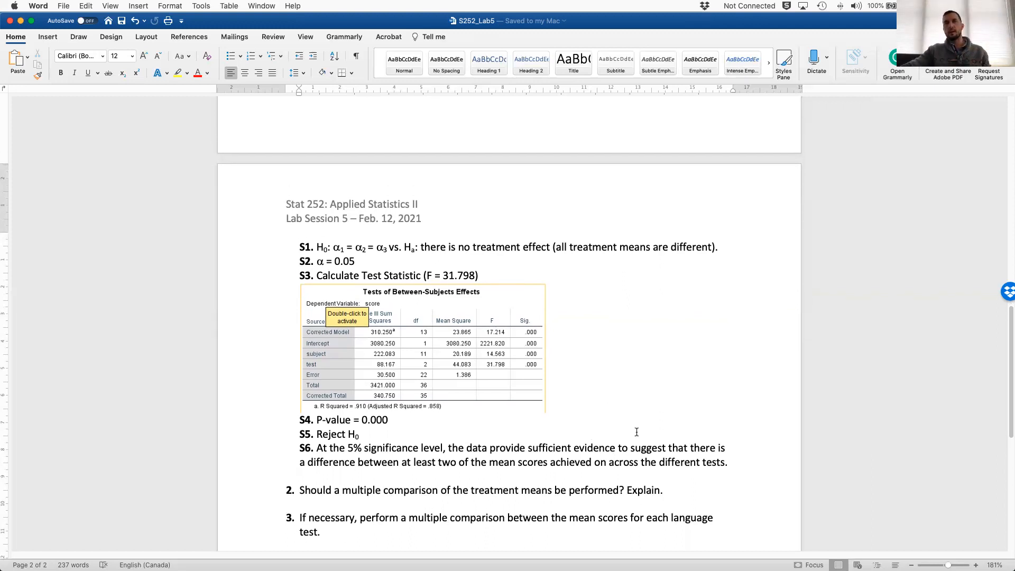
pyautogui.scroll(-1, 588, 365)
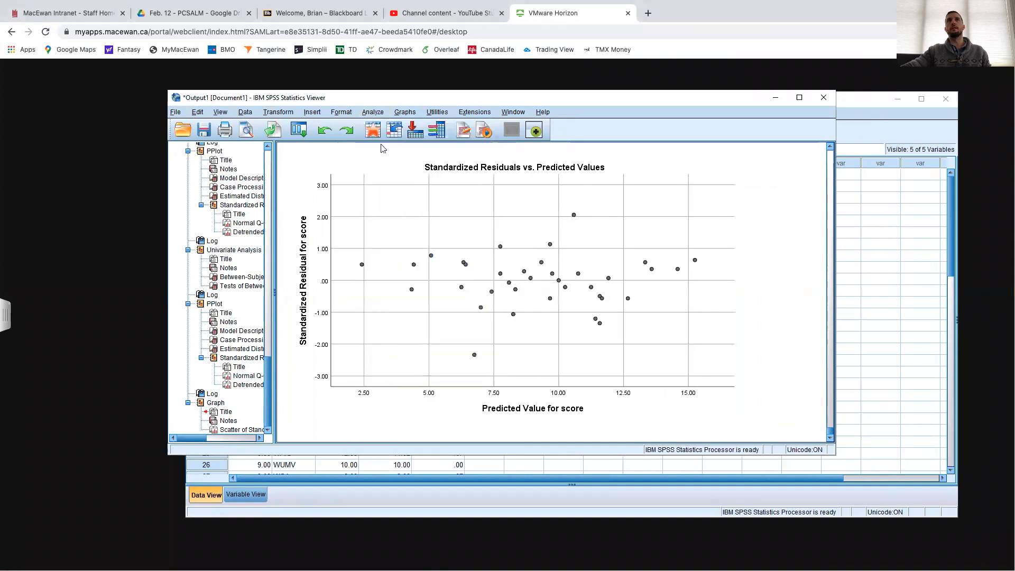
# Step: Switch to SPSS and review the model terms and the save options of the Univariate general linear model for score
pyautogui.click(370, 114)
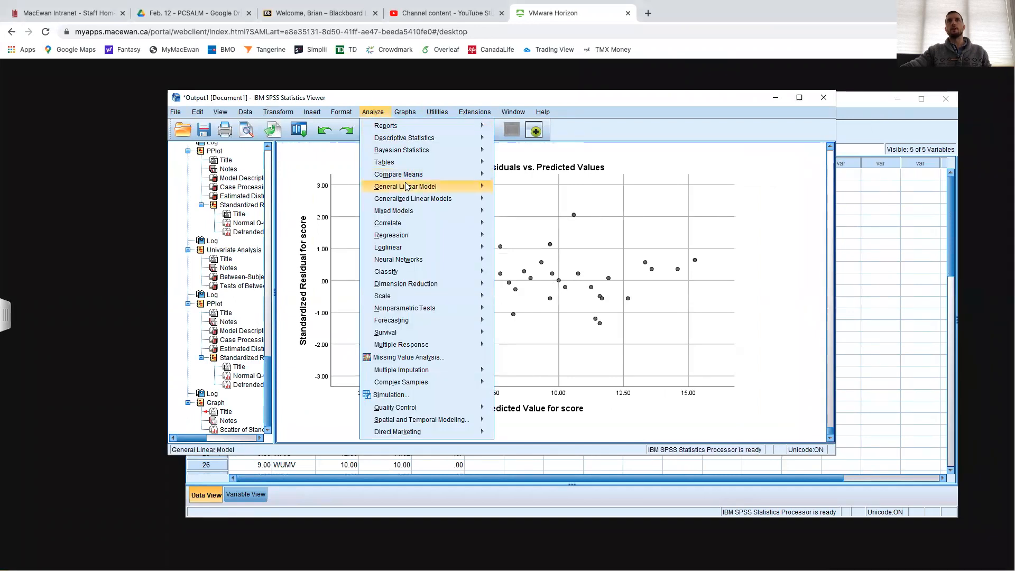
pyautogui.moveTo(408, 186)
pyautogui.click(529, 189)
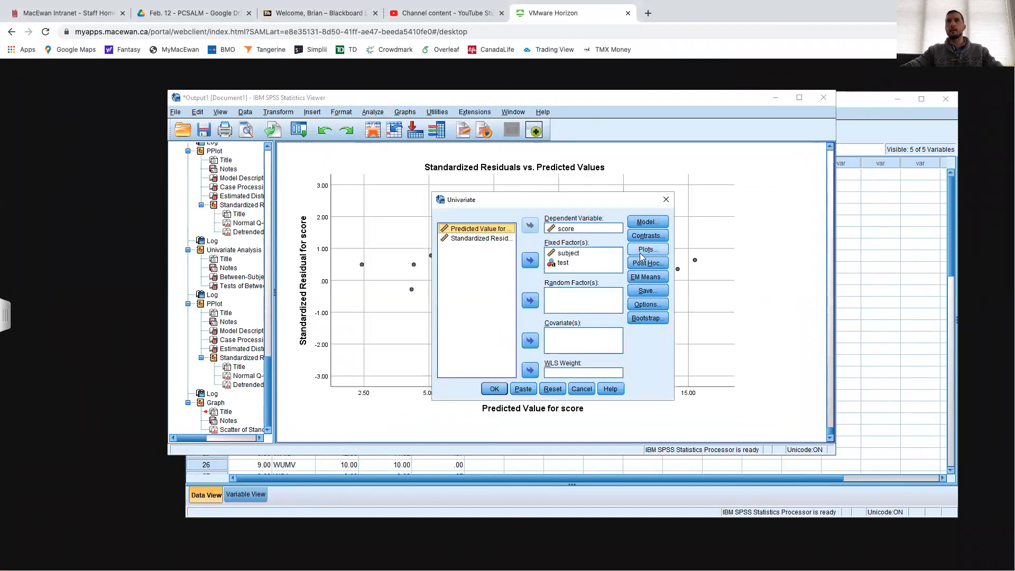
pyautogui.click(643, 222)
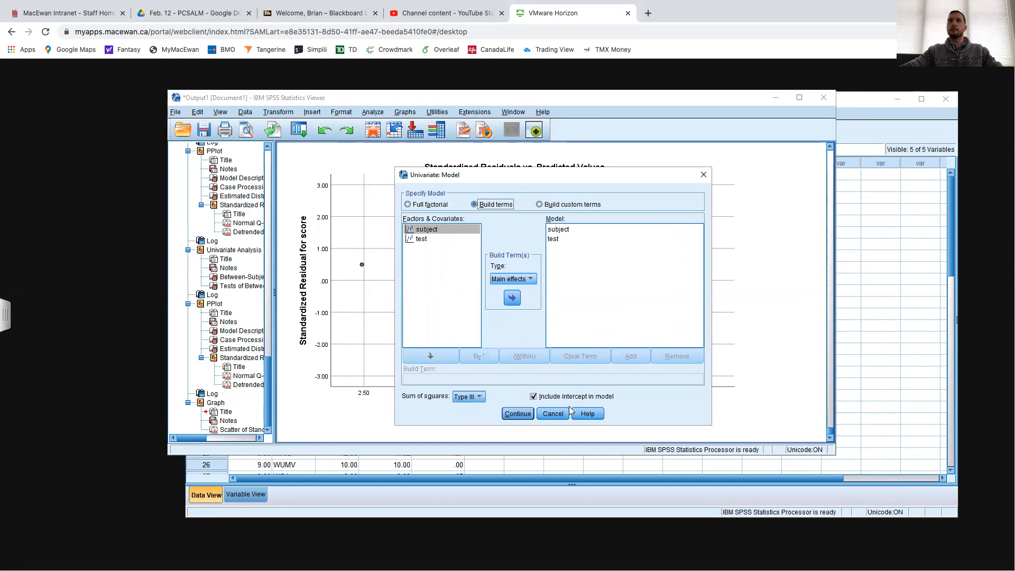
pyautogui.click(517, 413)
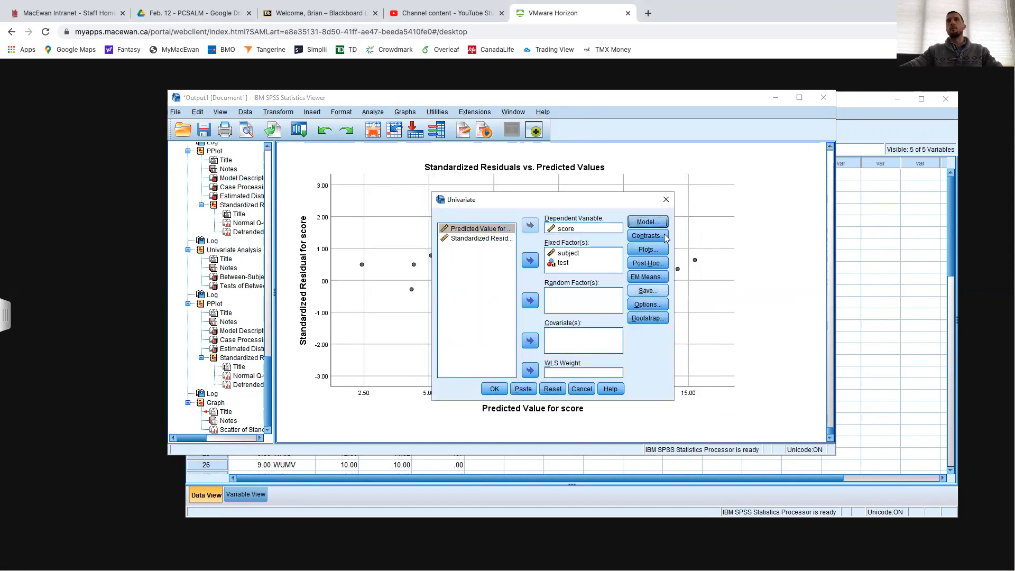
pyautogui.click(647, 290)
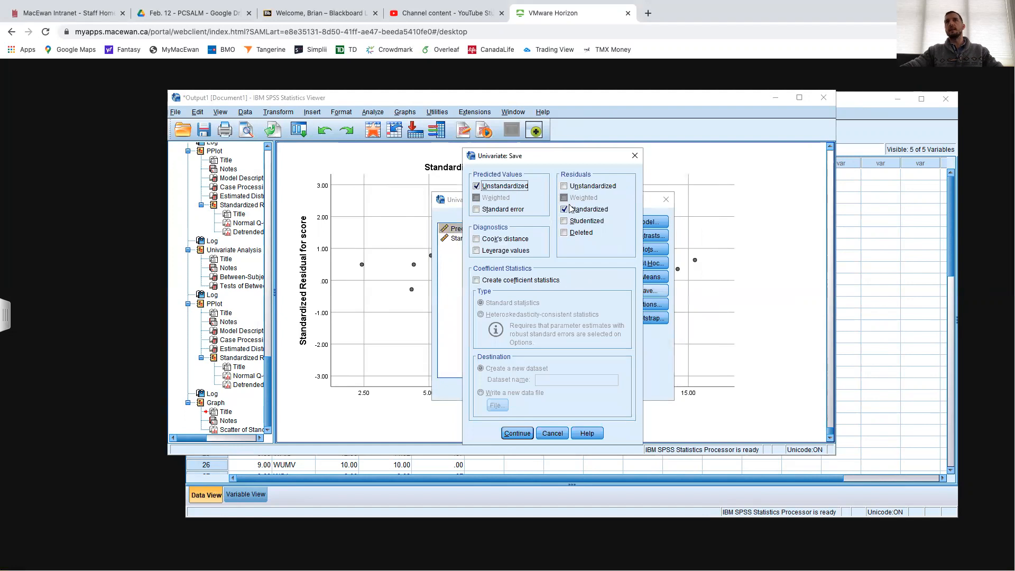
pyautogui.click(517, 434)
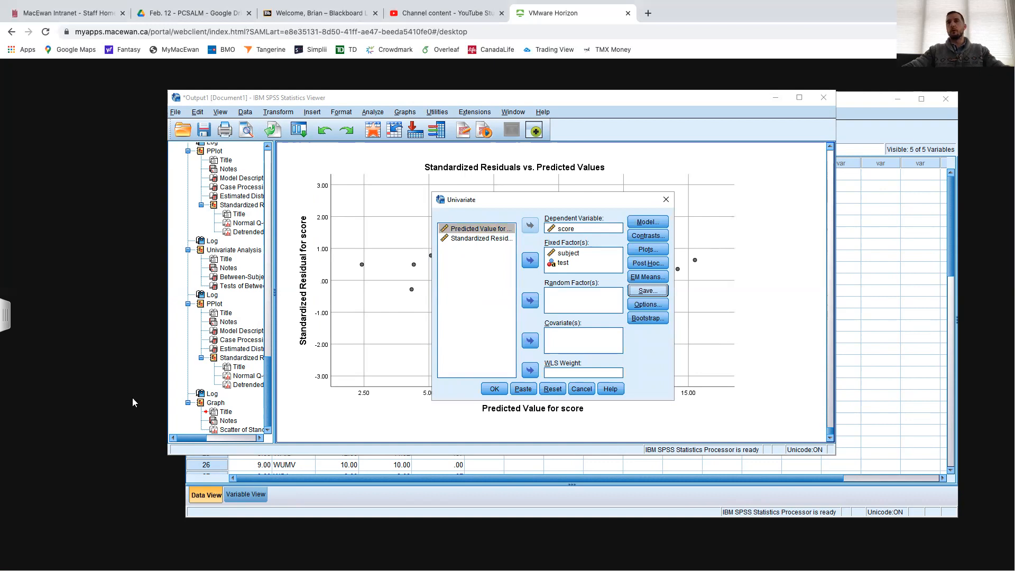
# Step: Switch to Word and start the question 2 answer with "Since there is evidence of a difference between the mean scores of the three tests, we should"
pyautogui.hotkey('ctrl', 'Right')
pyautogui.hotkey('ctrl', 'Left')
pyautogui.hotkey('ctrl', 'Left')
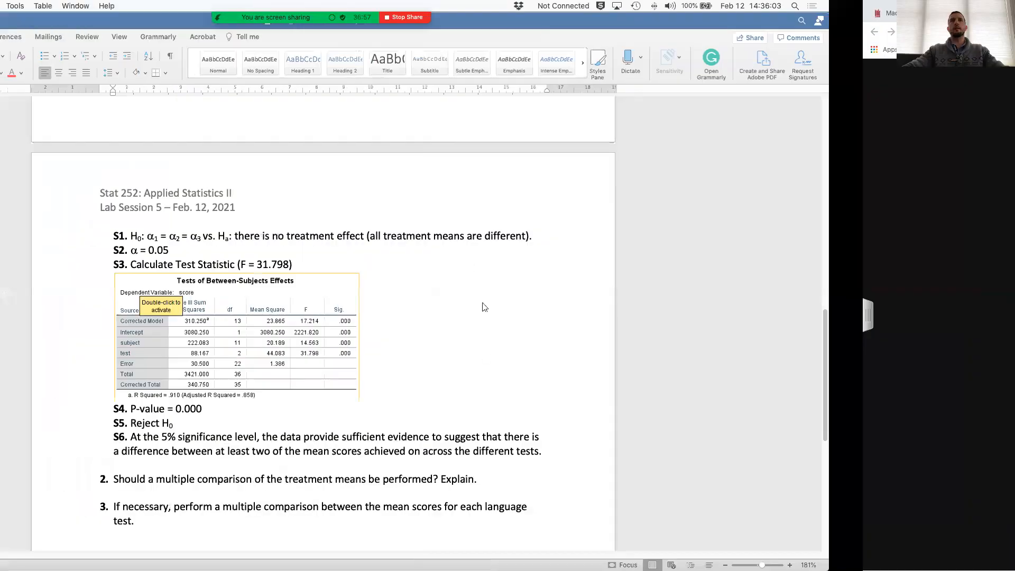
pyautogui.scroll(-2, 412, 426)
pyautogui.click(541, 438)
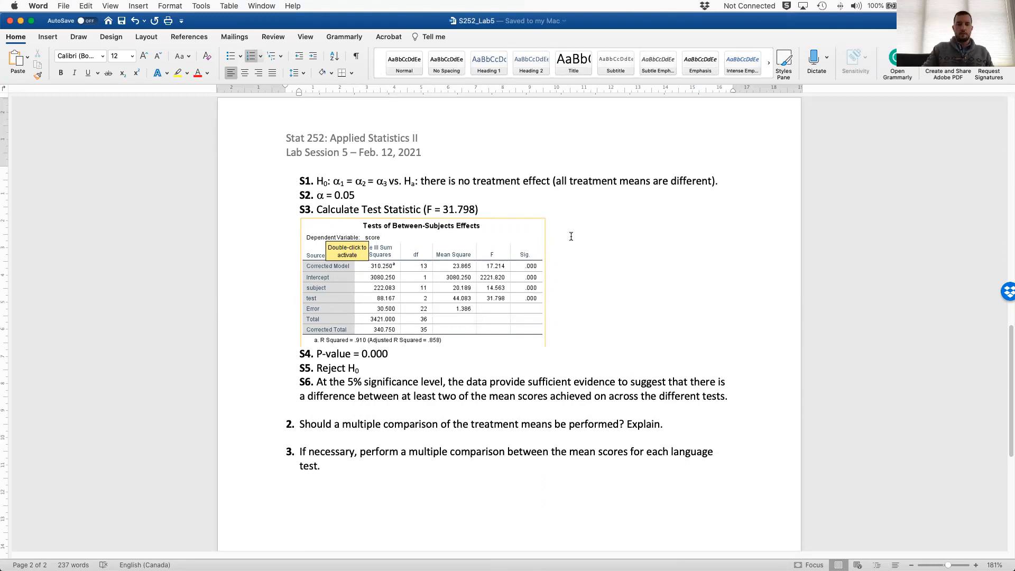
pyautogui.write('Since there is evidence of a difference between the mean scores of the three tets')
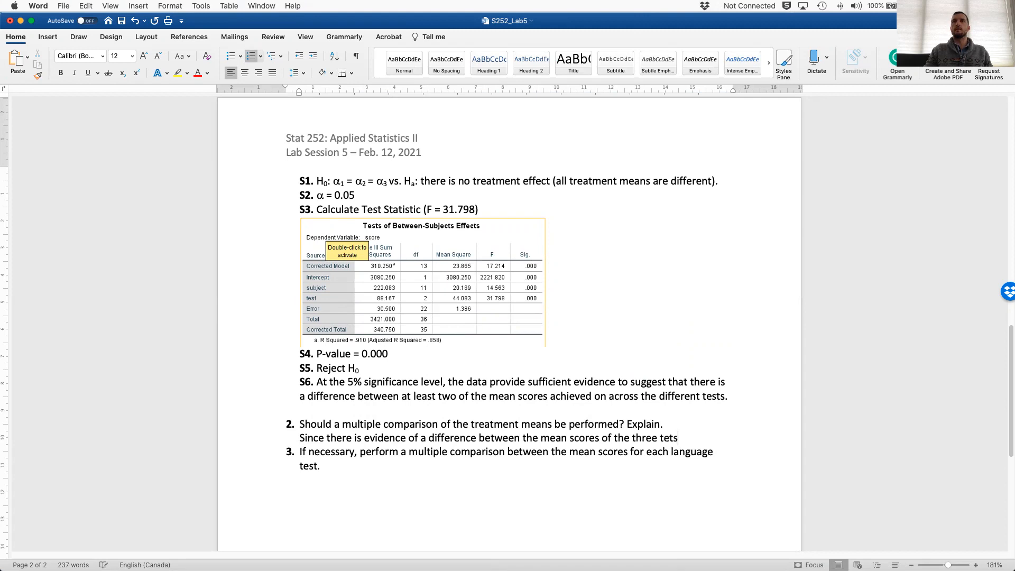
pyautogui.press('BackSpace')
pyautogui.press('BackSpace')
pyautogui.write('sts, we should pe')
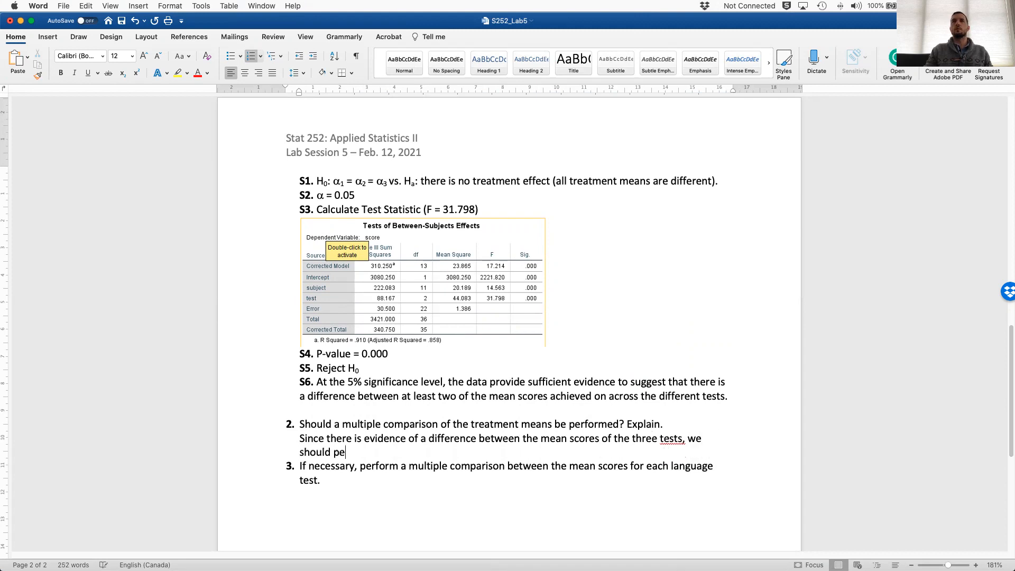
# Step: Finish the question 2 answer with "perform a multiple comparisons of the treatment means."
pyautogui.write('rform a multiple comp')
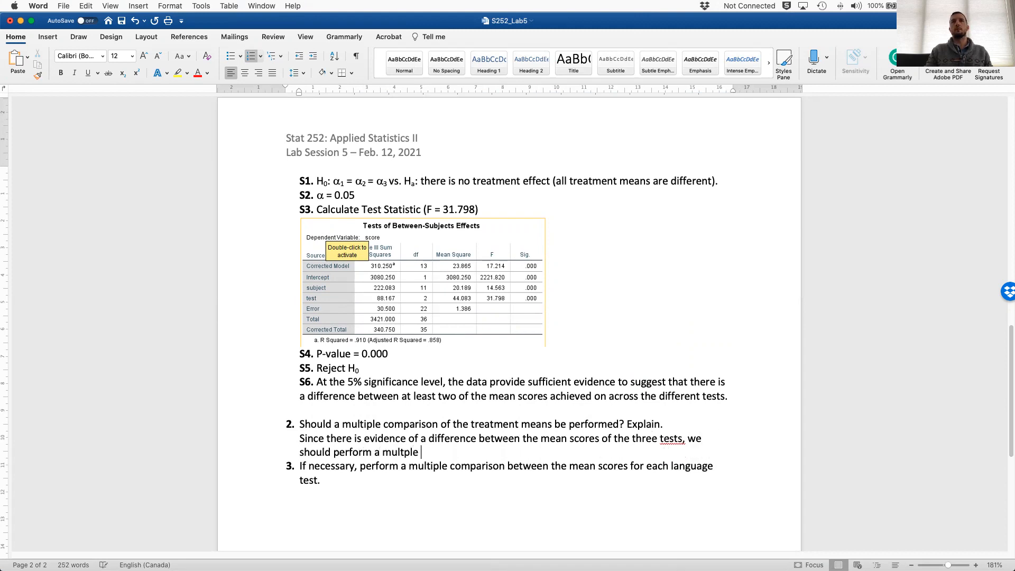
pyautogui.write('arisons of th')
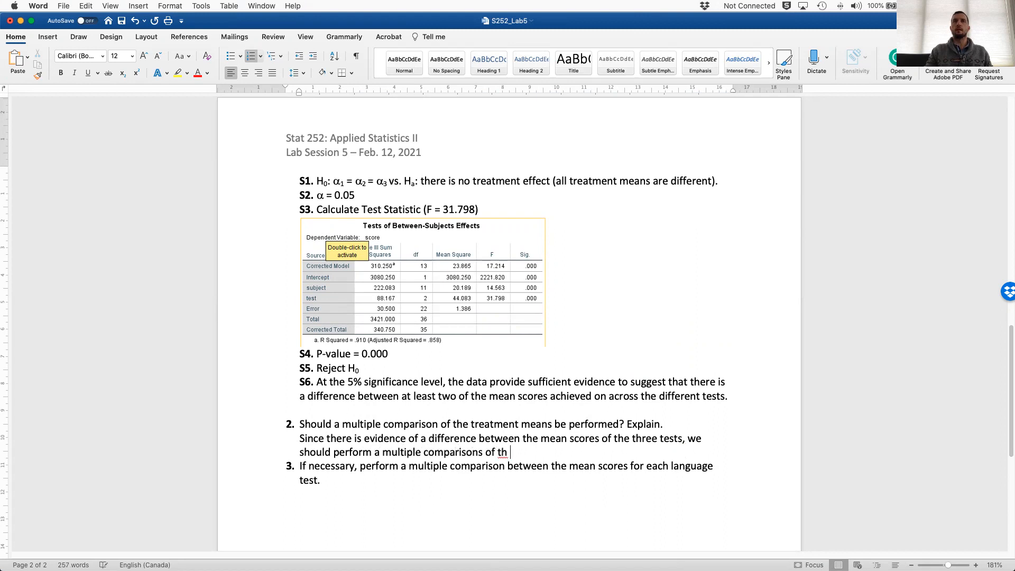
pyautogui.press('BackSpace')
pyautogui.write('e treatme')
pyautogui.write('means.')
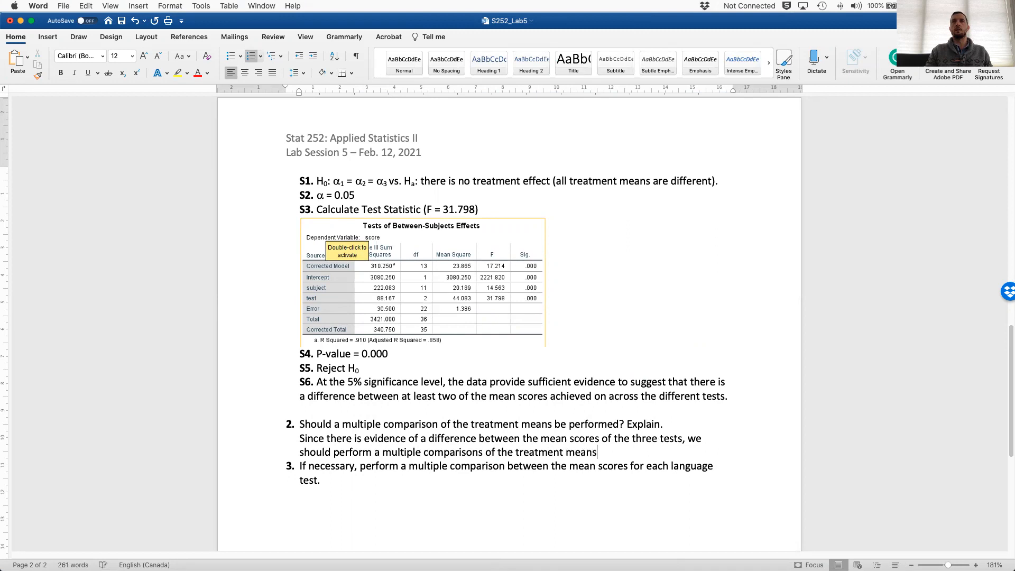
# Step: Add an empty line between the question 2 answer and question 3, and start a new line below question 3
pyautogui.press('Return')
pyautogui.press('Down')
pyautogui.press('Down')
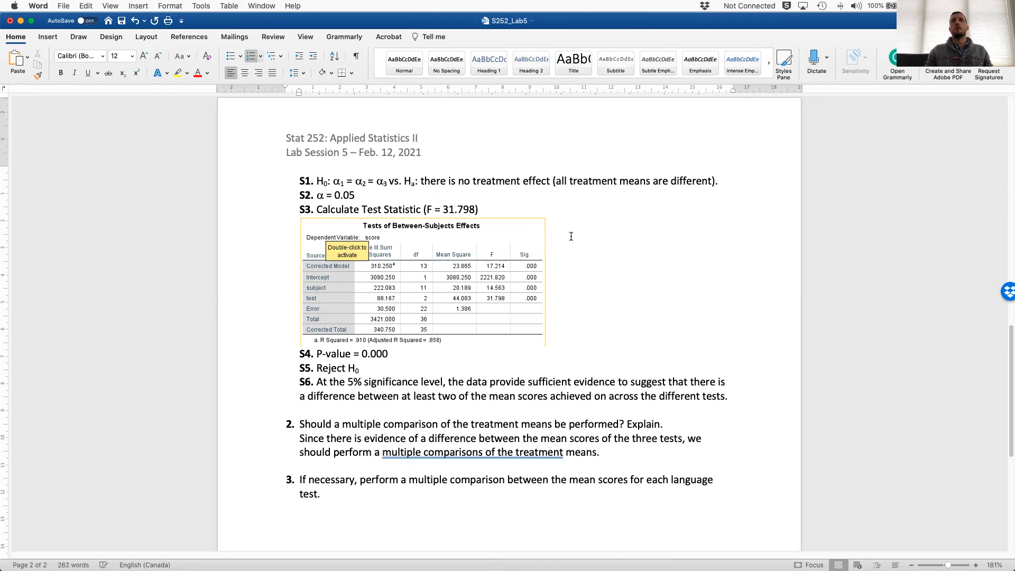
pyautogui.press('Down')
pyautogui.press('Return')
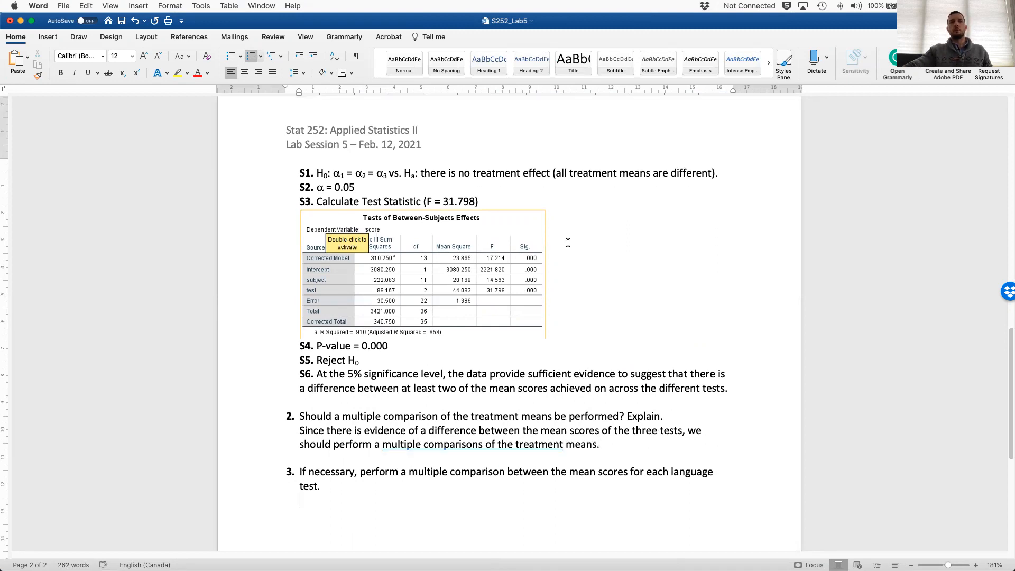
# Step: Switch to SPSS and request Bonferroni post hoc multiple comparisons for the test factor in the Univariate analysis
pyautogui.hotkey('ctrl', 'Right')
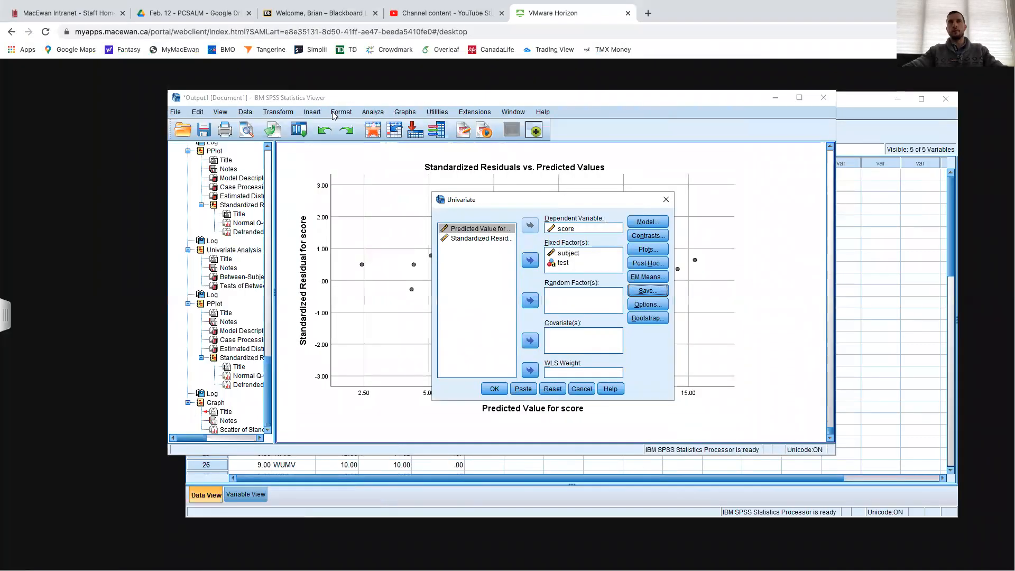
pyautogui.click(370, 113)
pyautogui.moveTo(368, 115)
pyautogui.moveTo(412, 186)
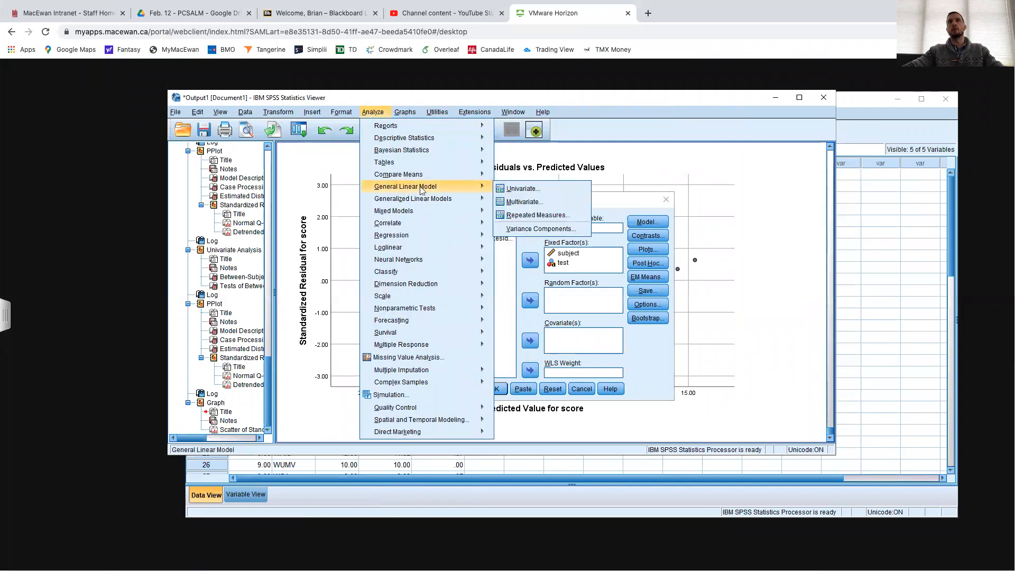
pyautogui.moveTo(594, 200)
pyautogui.mouseDown()
pyautogui.moveTo(554, 189)
pyautogui.moveTo(587, 189)
pyautogui.mouseUp()
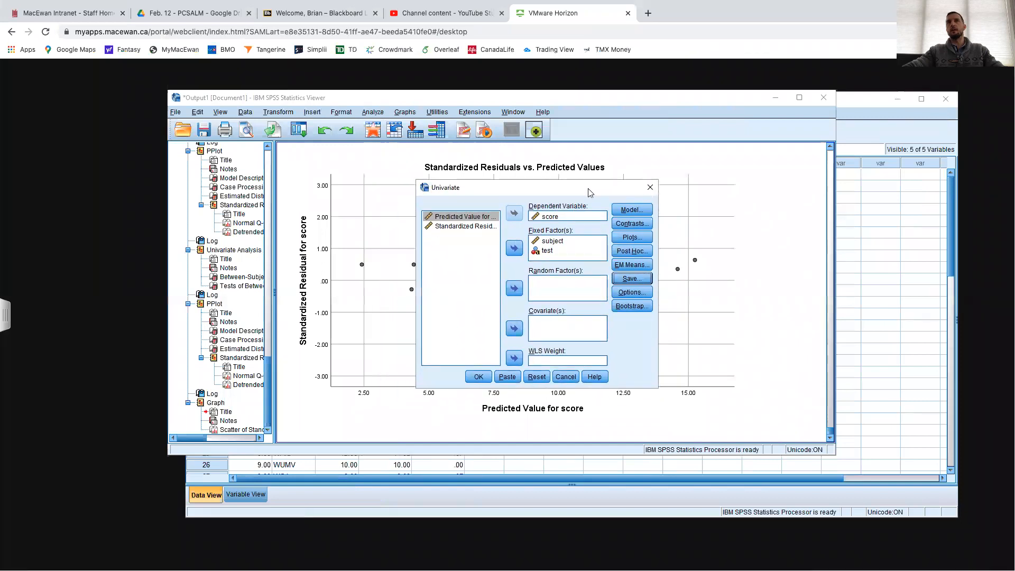
pyautogui.click(638, 254)
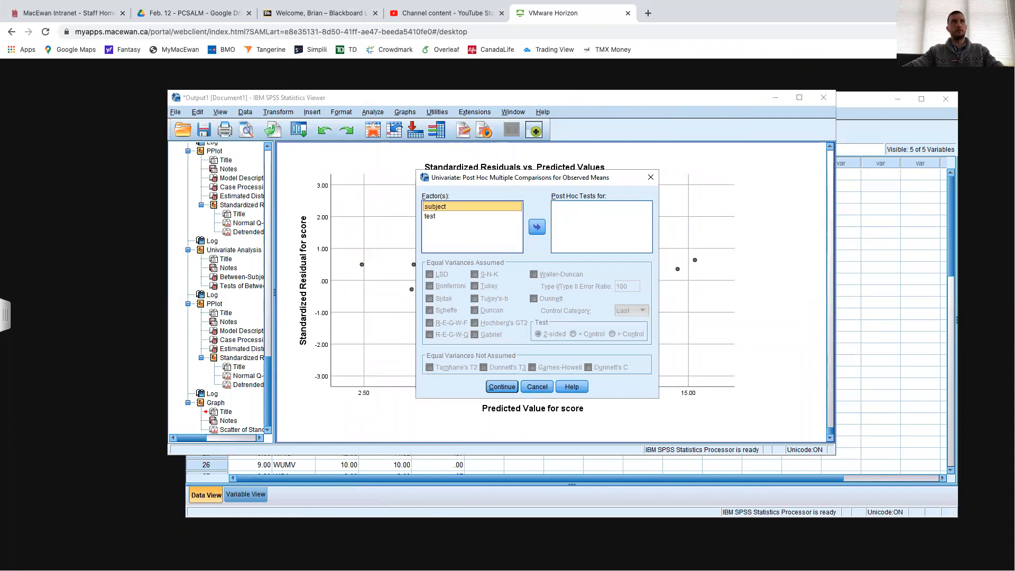
pyautogui.click(439, 217)
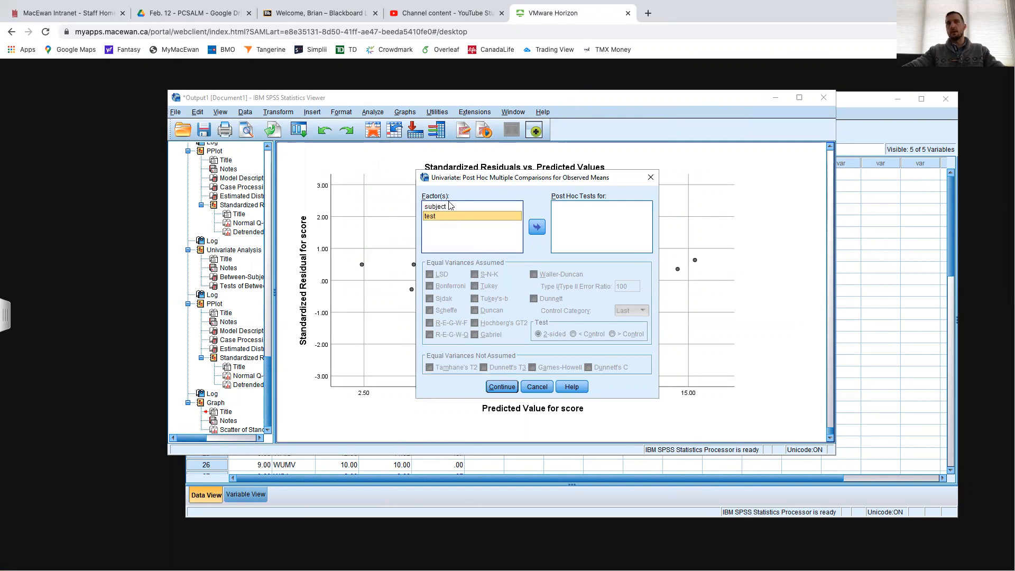
pyautogui.click(537, 228)
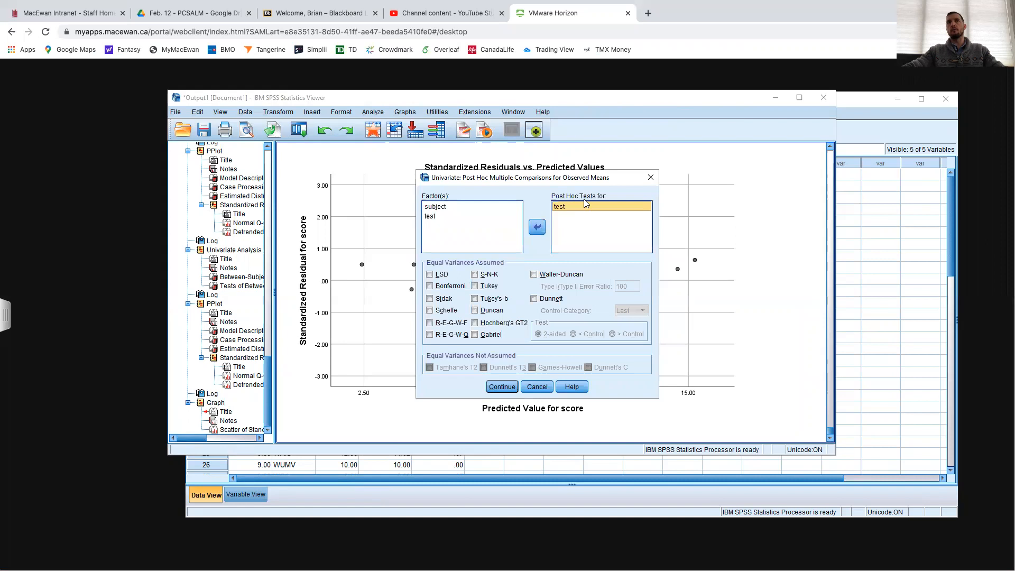
pyautogui.click(430, 286)
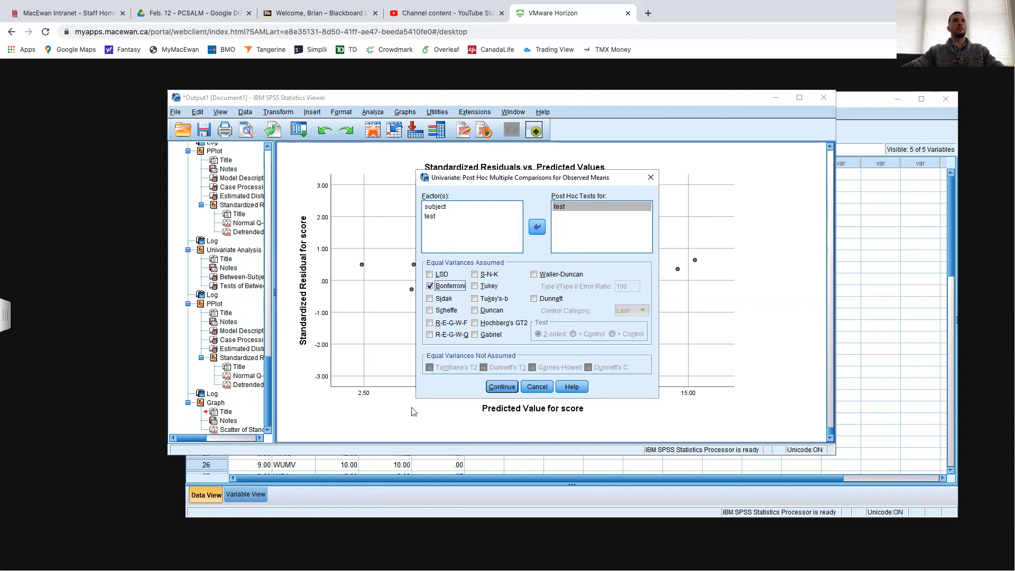
pyautogui.click(502, 387)
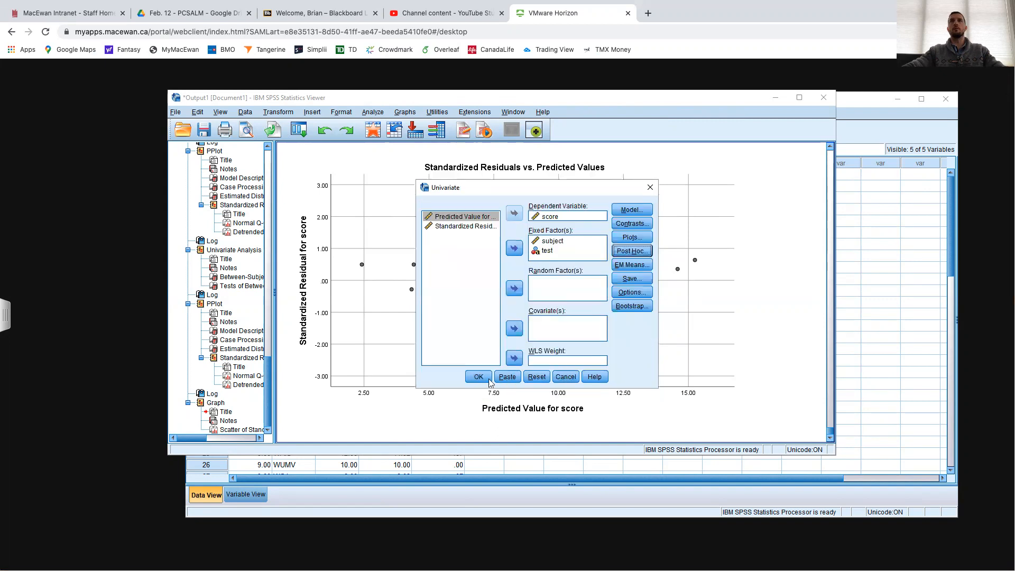
# Step: Run the Univariate analysis and capture a screenshot of the Bonferroni Multiple Comparisons table in the output
pyautogui.click(473, 378)
pyautogui.scroll(-6, 494, 301)
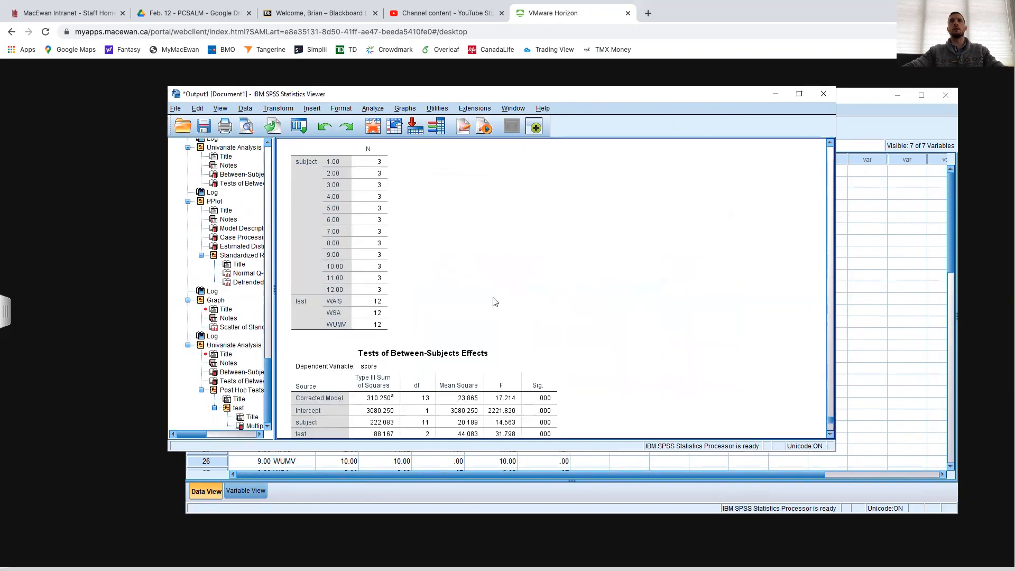
pyautogui.scroll(-5, 494, 301)
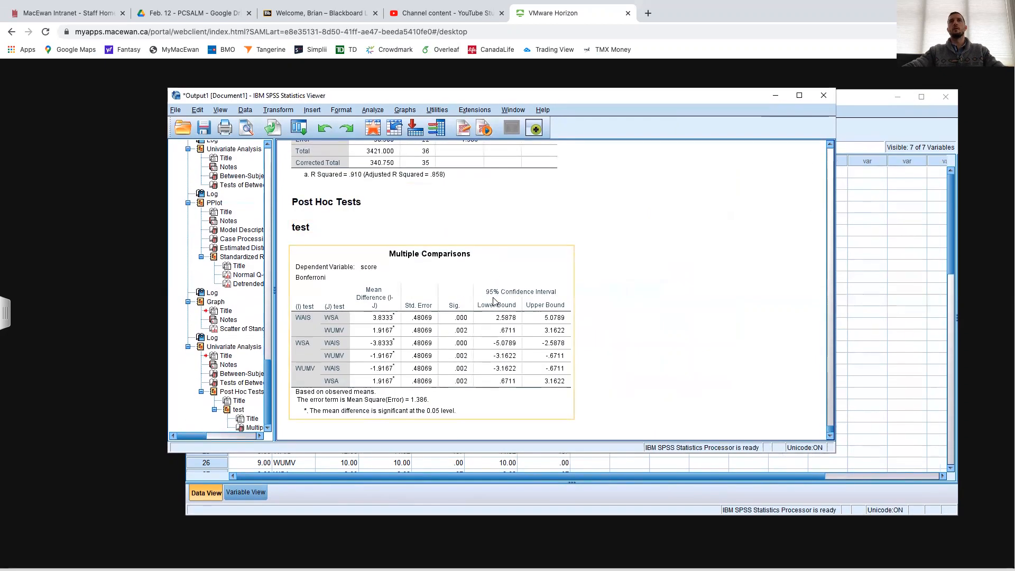
pyautogui.press('super+shift+4')
pyautogui.moveTo(287, 244); pyautogui.dragTo(578, 427)
# Step: Switch to Word and insert the newest desktop screenshot, showing the Multiple Comparisons table, below question 3
pyautogui.hotkey('ctrl', 'Right')
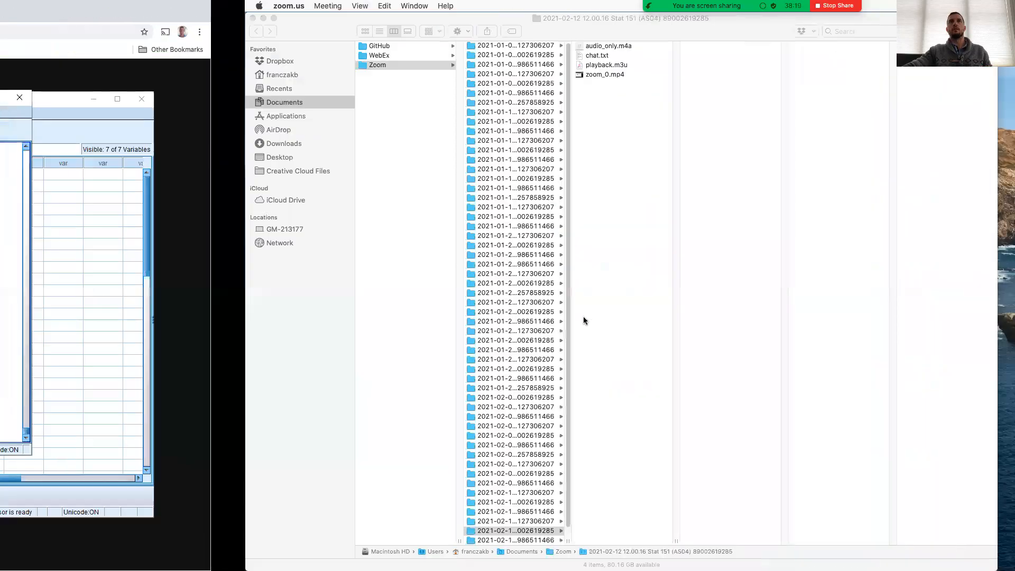
pyautogui.hotkey('ctrl', 'Left')
pyautogui.hotkey('ctrl', 'Left')
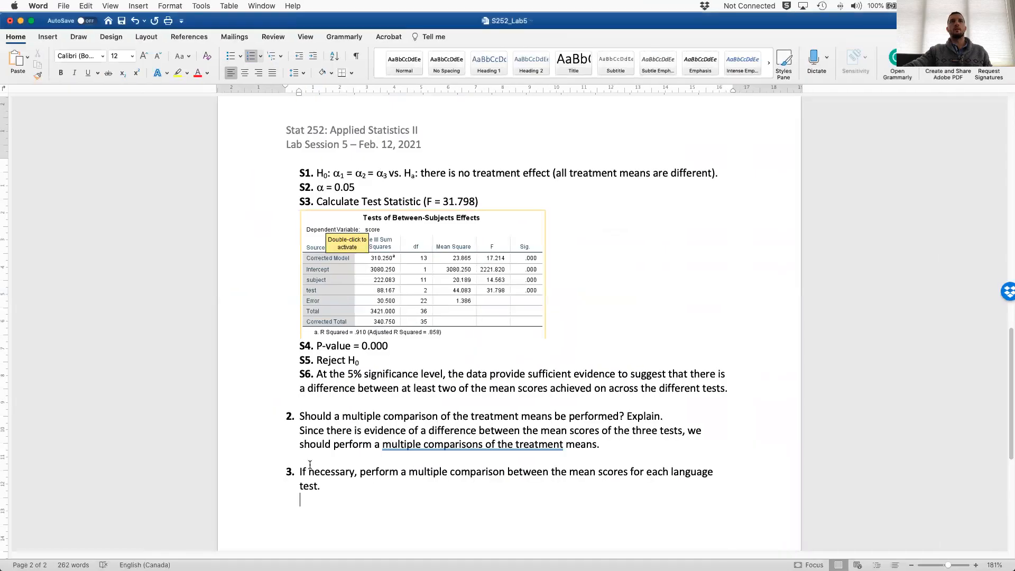
pyautogui.scroll(-3, 334, 484)
pyautogui.scroll(-1, 334, 483)
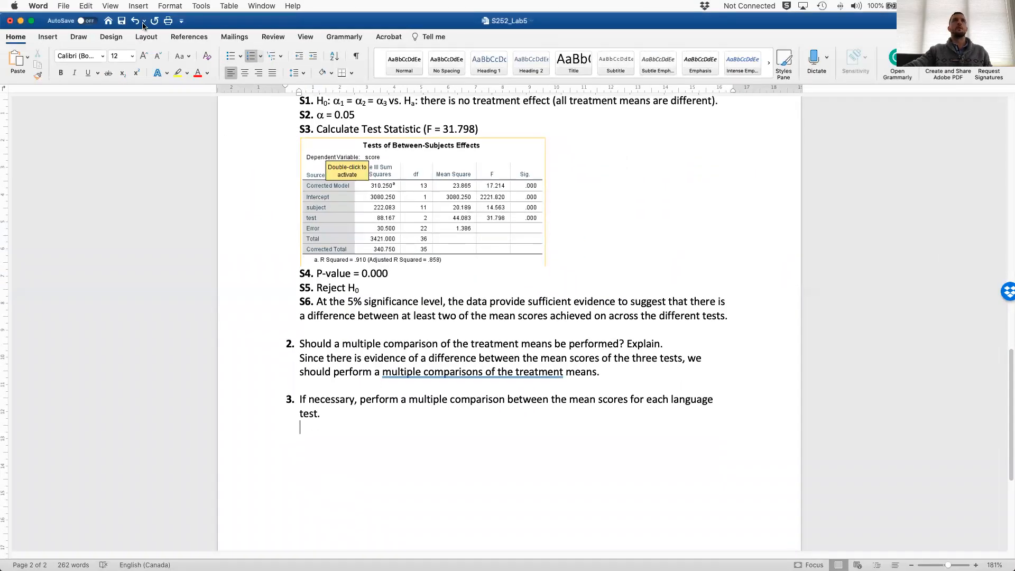
pyautogui.click(47, 36)
pyautogui.click(125, 59)
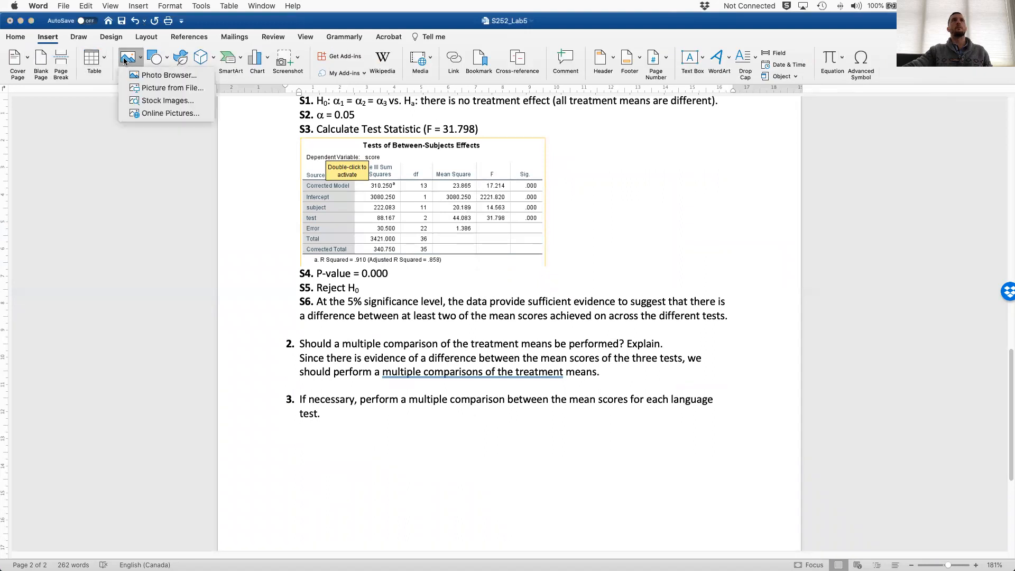
pyautogui.click(140, 88)
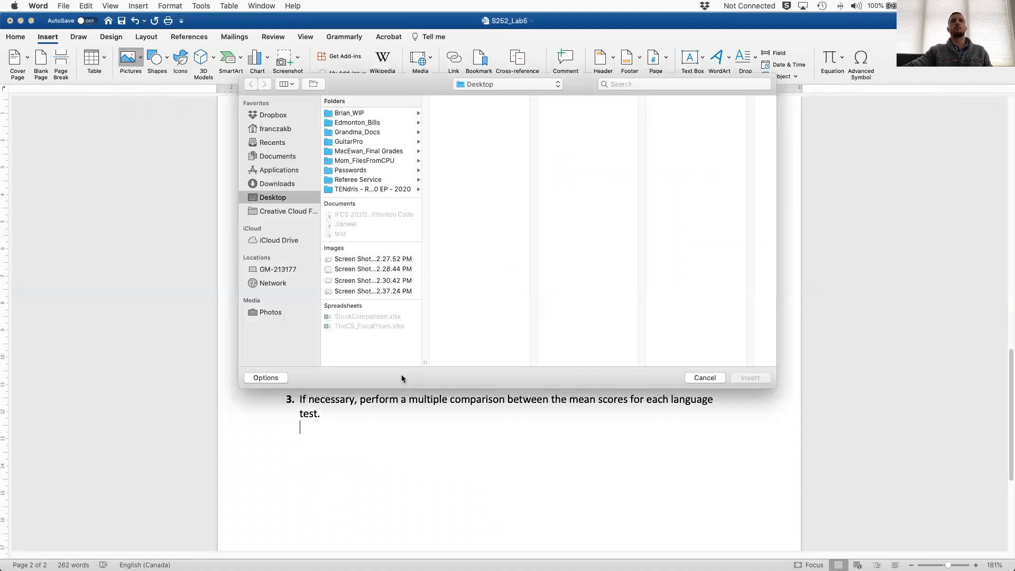
pyautogui.click(365, 291)
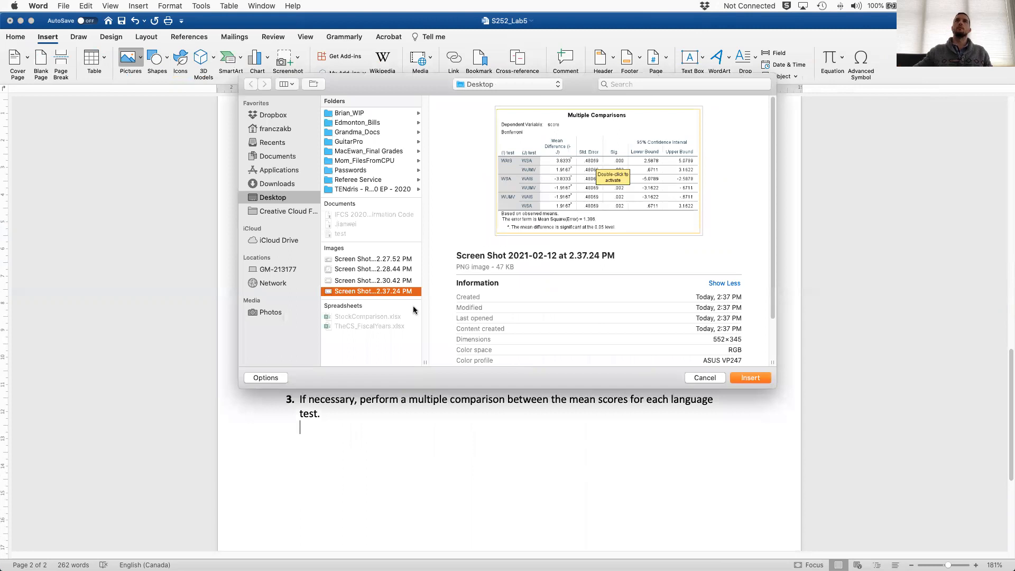
pyautogui.press('Return')
pyautogui.scroll(-5, 688, 441)
# Step: Below the table, start the question 3 answer in non-bold text with "In this multiple comparison, we have"
pyautogui.click(530, 470)
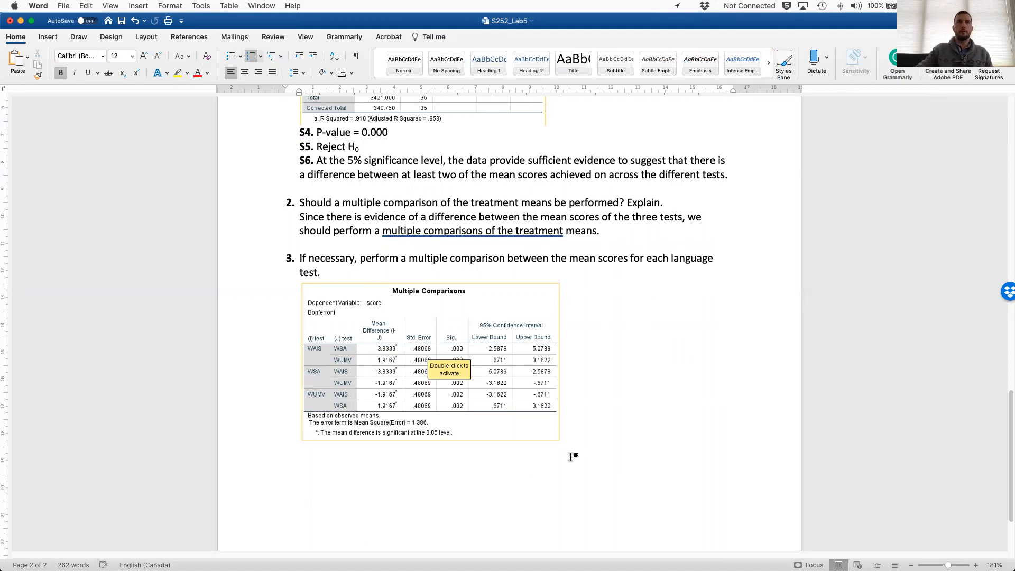
pyautogui.write('Fo')
pyautogui.press('BackSpace')
pyautogui.press('BackSpace')
pyautogui.hotkey('ctrl', 'b')
pyautogui.write('In this multiple comparison, we have')
# Step: Continue with "3C2 = 3 comparisons of interest.", with the 3 before C and the 2 after it as subscripts, and begin item 1
pyautogui.click(124, 78)
pyautogui.write('3')
pyautogui.click(125, 78)
pyautogui.write('C')
pyautogui.click(126, 79)
pyautogui.write('2')
pyautogui.click(122, 73)
pyautogui.write('= 3 comparisons of interest. 1. W')
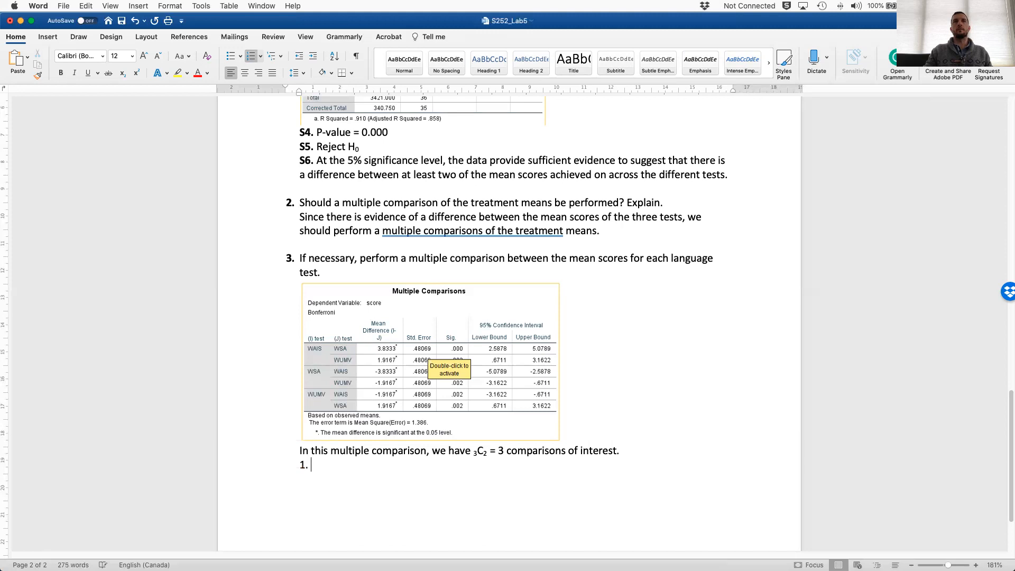
# Step: Write item 1 as "WAIS vs. WSA – Since p-value = 0.000 or because CI (2.5878, 5.0789) does not"
pyautogui.write('AIS vs. WSA')
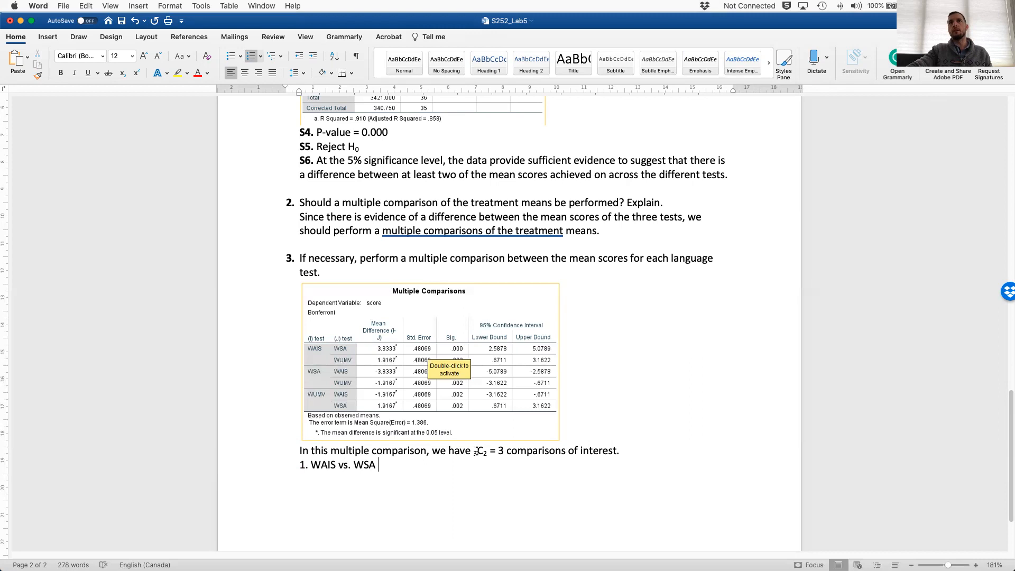
pyautogui.press('BackSpace')
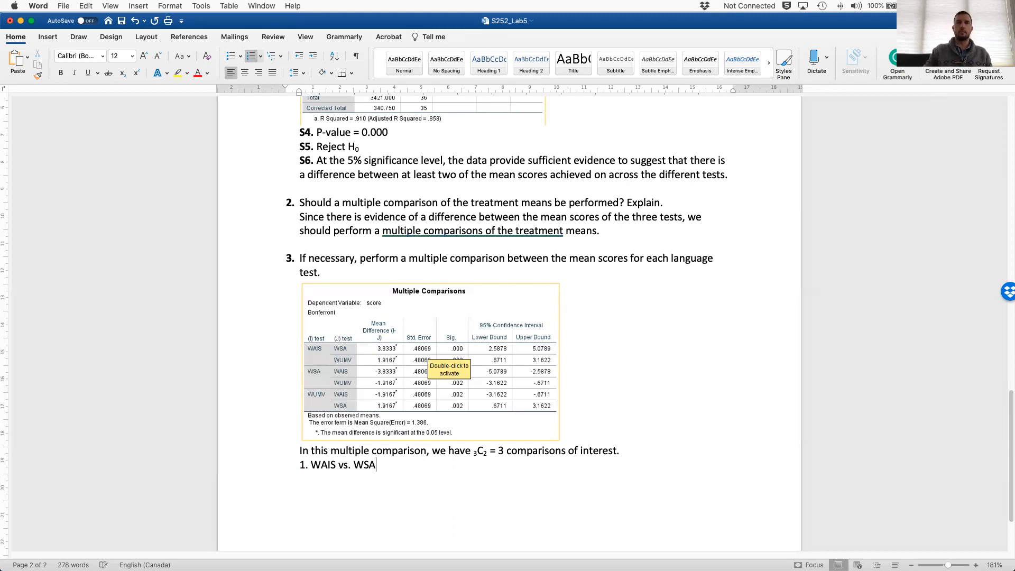
pyautogui.write('-- Since p-value = 0.000 an')
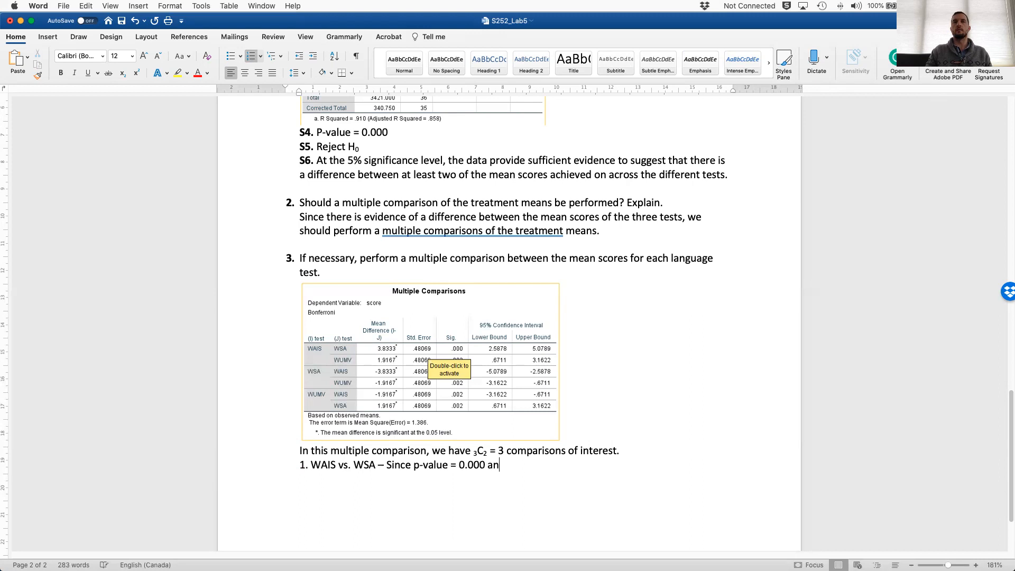
pyautogui.write('dor because CI')
pyautogui.press('BackSpace')
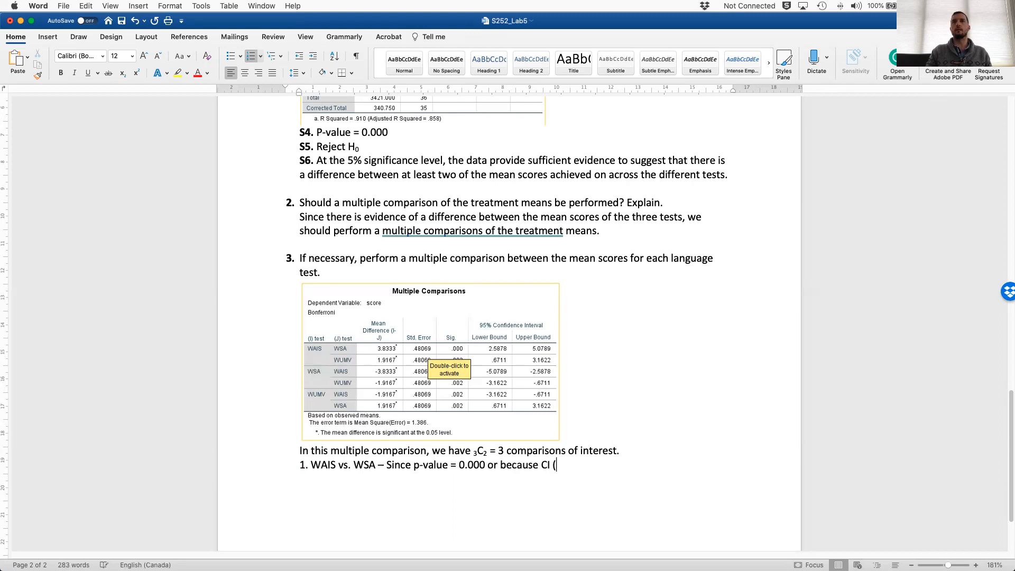
pyautogui.write('(2.587')
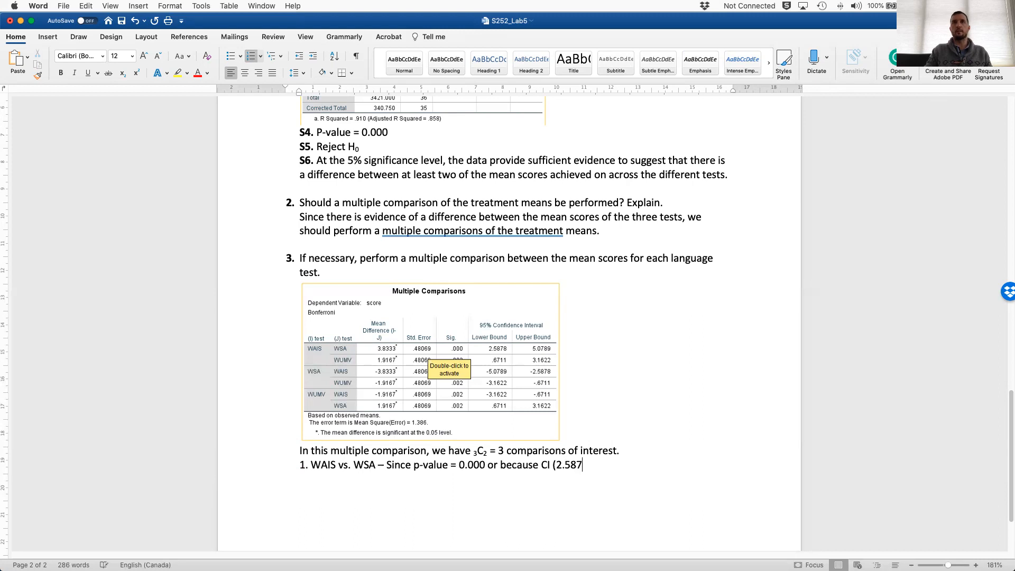
pyautogui.write('8, 5.07')
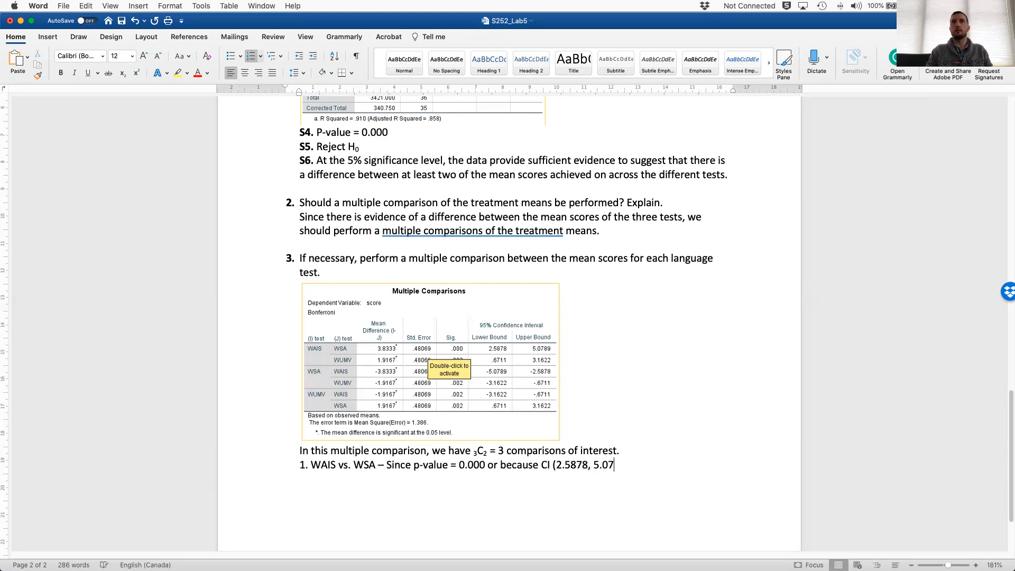
pyautogui.write('89) does not')
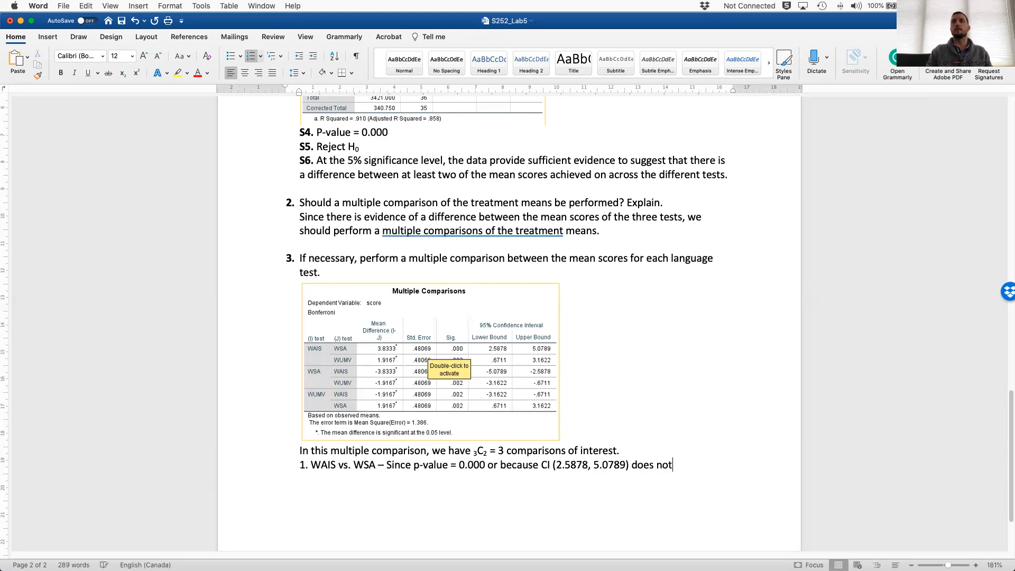
# Step: Finish item 1 with "include zero, there is significant evidence of a difference between the mean test scores for the WAIS and WSA test."
pyautogui.write(' include zero, there is significant evidence of a difference ')
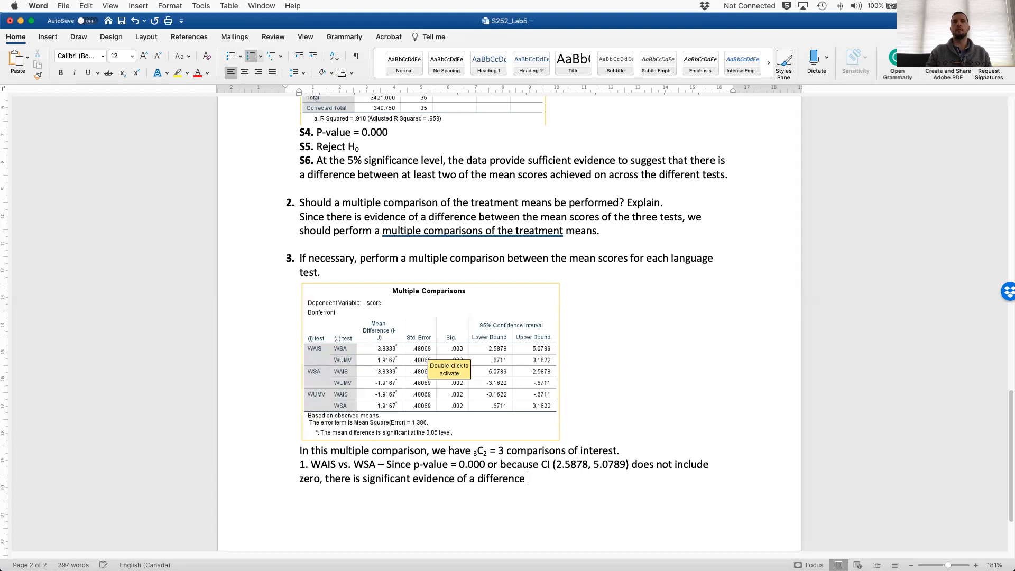
pyautogui.write('between the ')
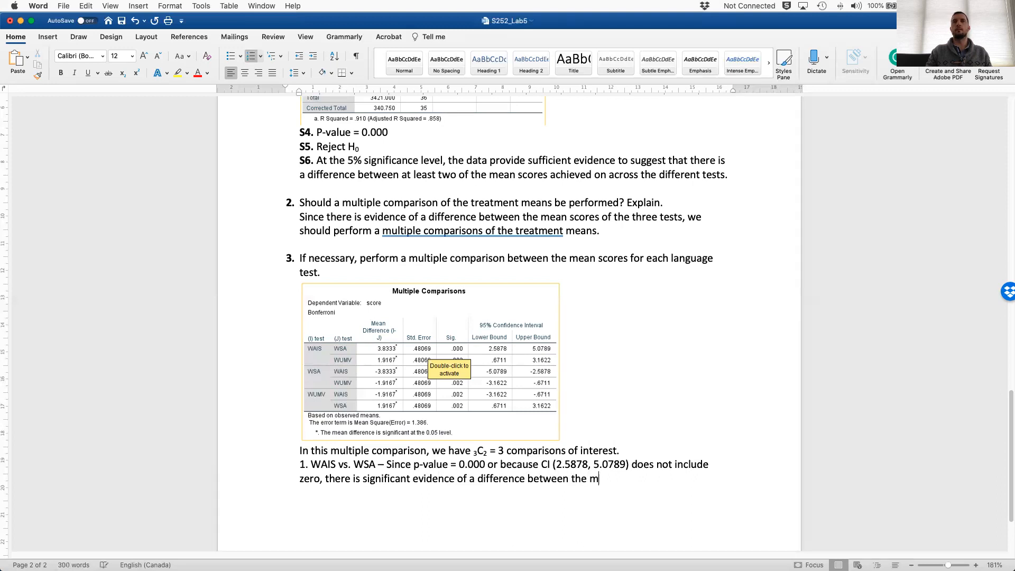
pyautogui.write('mean test scores for the WAIS and WSA test.')
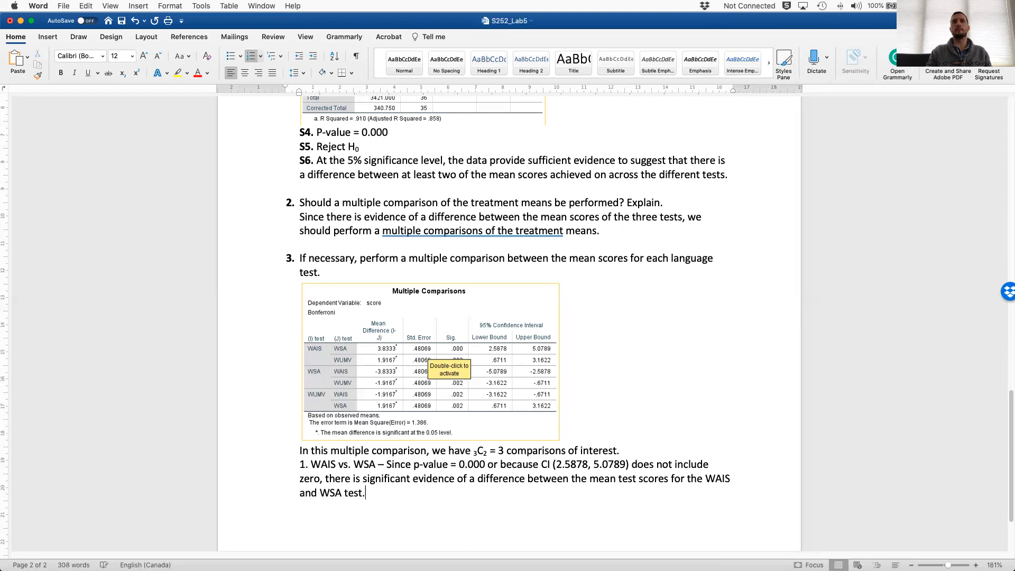
# Step: Start item 2 on a new line with "WAIS vs. WUMV – Since p-value ="
pyautogui.press('BackSpace')
pyautogui.write('WAIS -')
pyautogui.press('BackSpace')
pyautogui.write('vs. WUM')
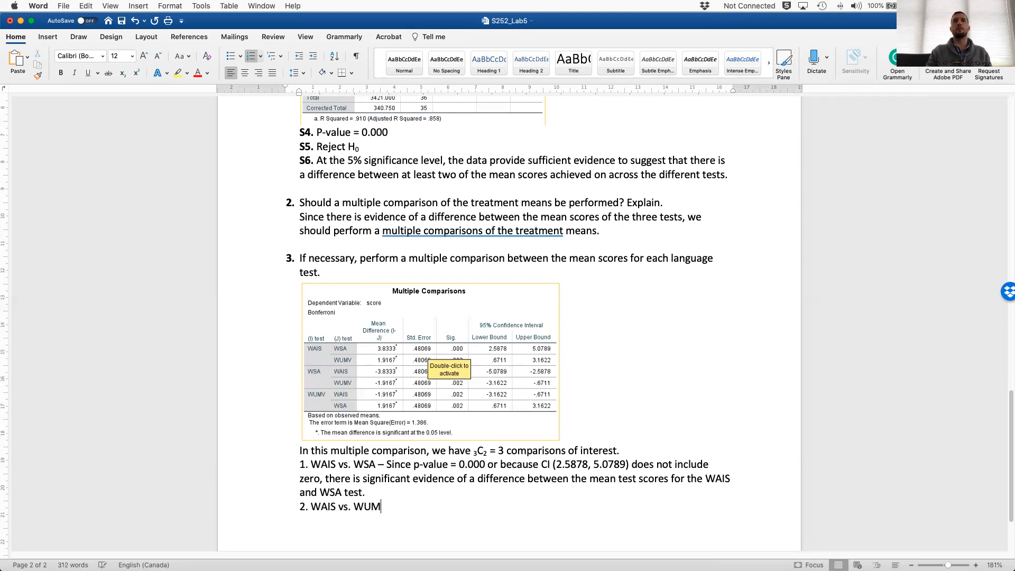
pyautogui.write('V -- Since p-value =')
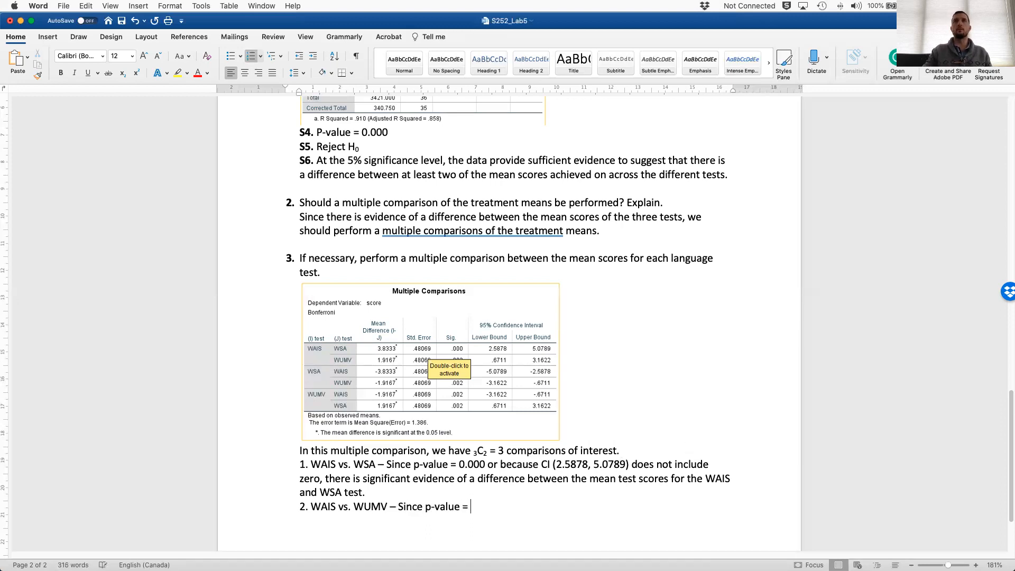
# Step: Check the WAIS vs. WUMV significance in the SPSS output and continue item 2 in Word with "0.002 or because CI ("
pyautogui.hotkey('ctrl', 'Right')
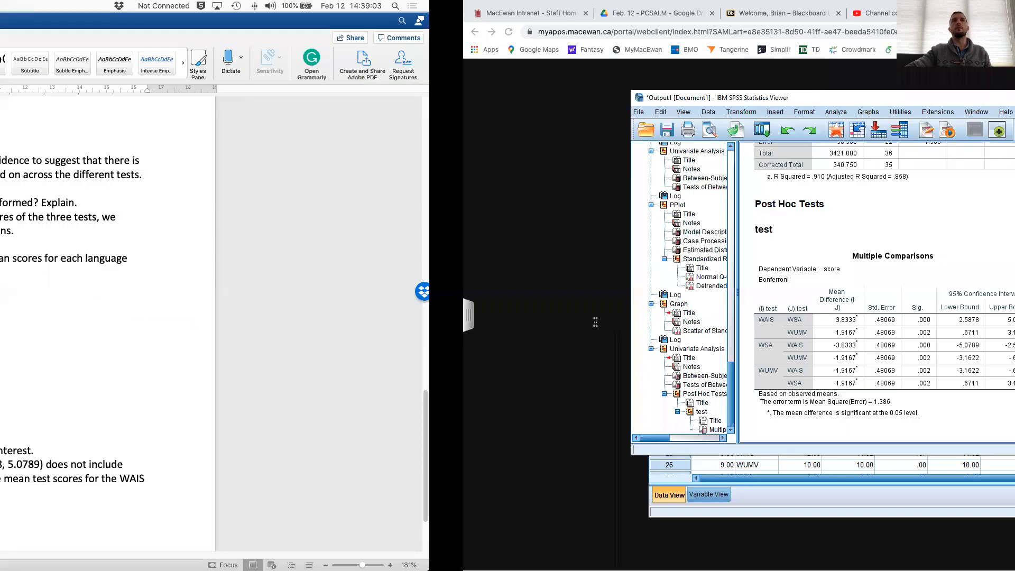
pyautogui.click(480, 346)
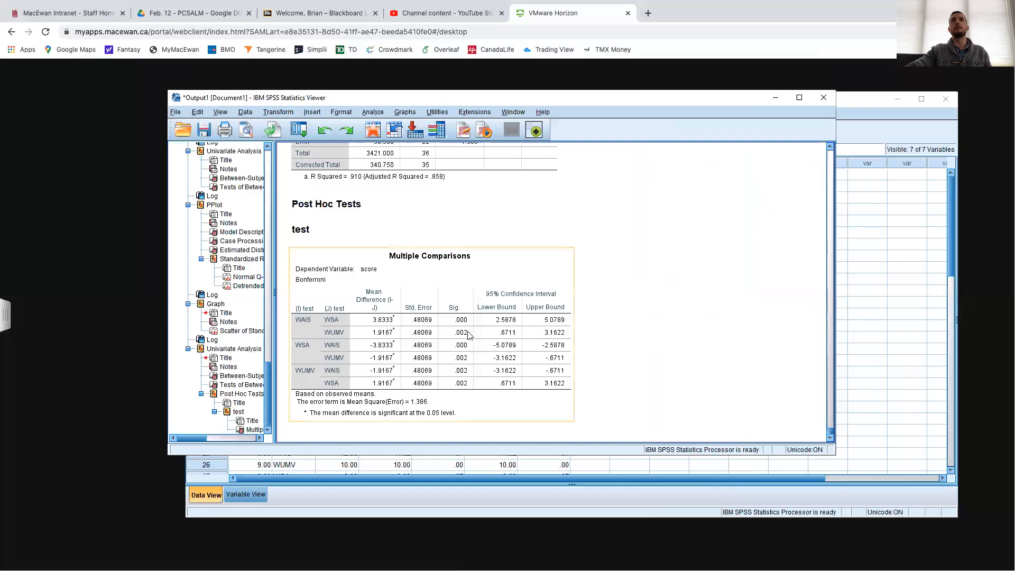
pyautogui.hotkey('ctrl', 'Left')
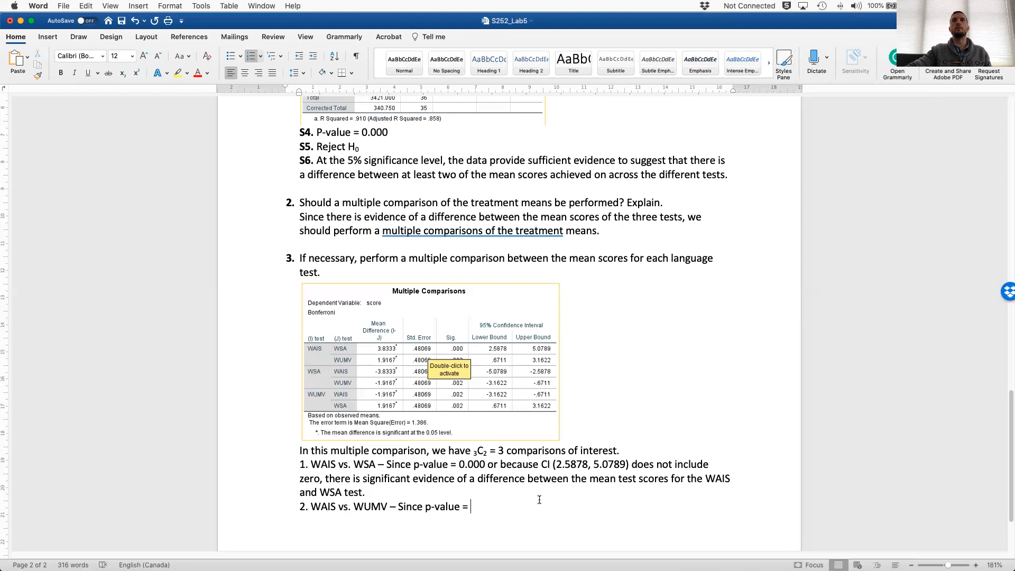
pyautogui.write('0.00')
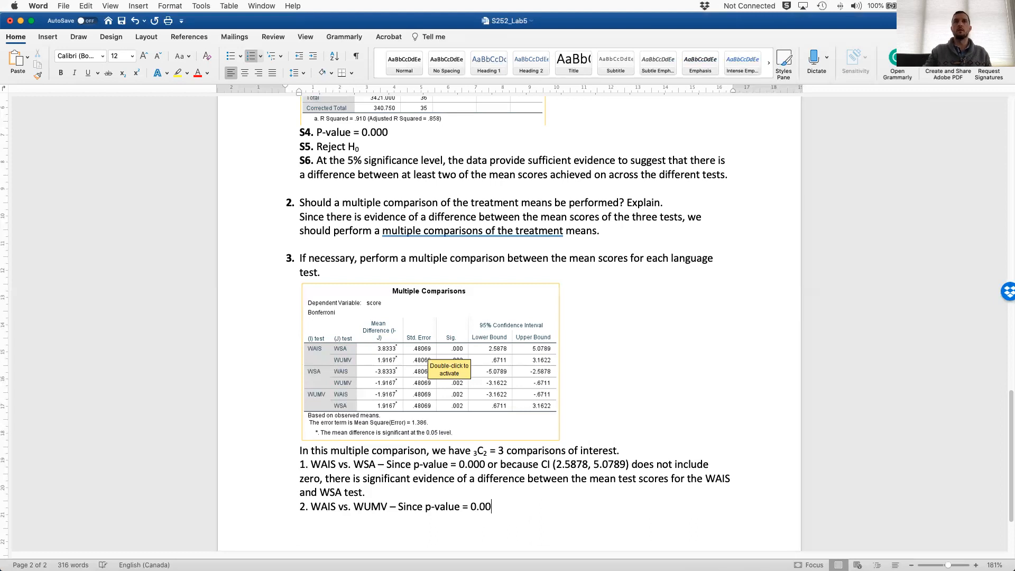
pyautogui.write('2 or ebcasue')
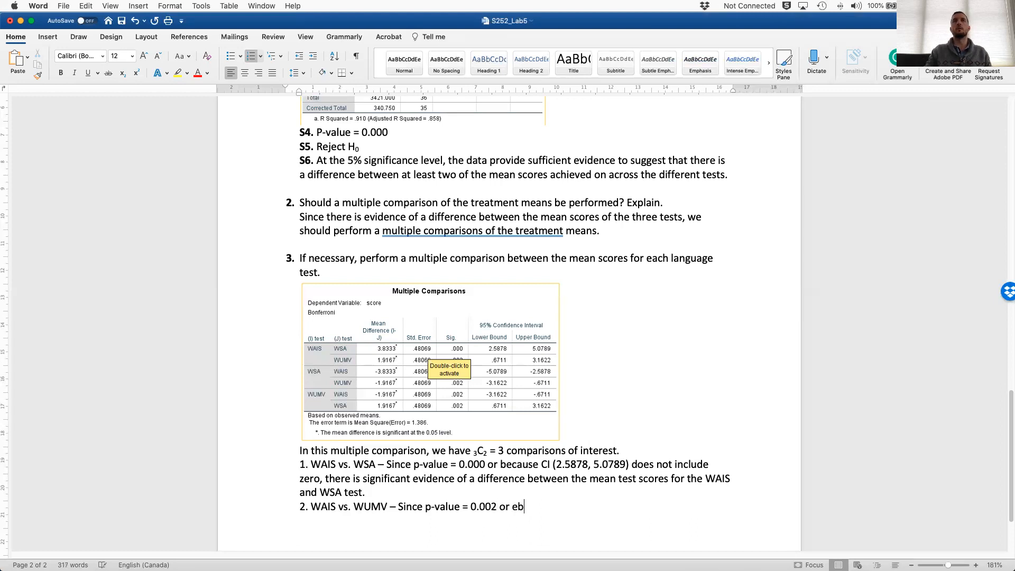
pyautogui.press('BackSpace')
pyautogui.press('BackSpace')
pyautogui.press('BackSpace')
pyautogui.press('BackSpace')
pyautogui.press('BackSpace')
pyautogui.press('BackSpace')
pyautogui.press('BackSpace')
pyautogui.write('because CI (')
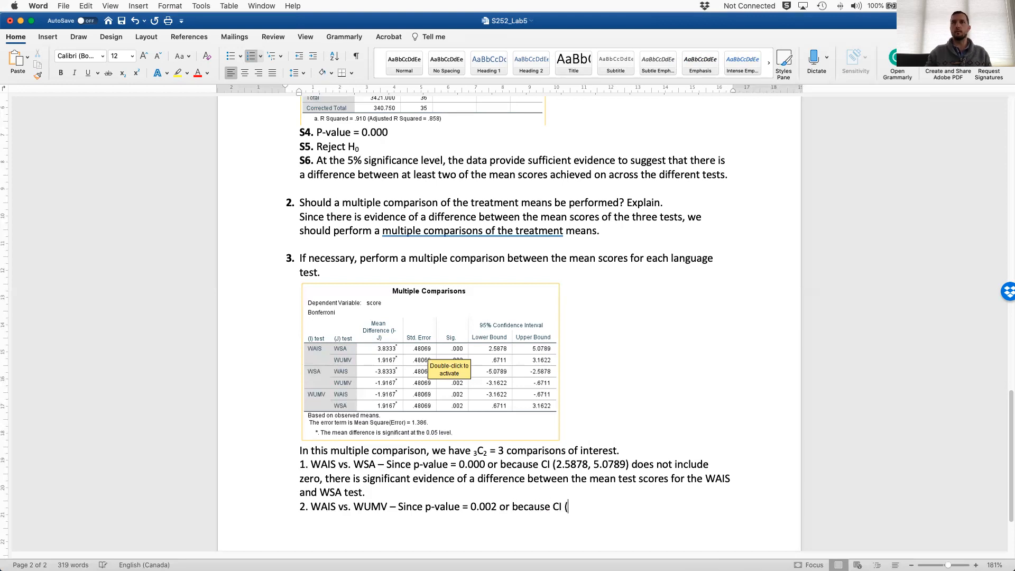
# Step: Continue item 2 with "0.6711, 3.1622) does not include zero, there is significant evidence of a"
pyautogui.write('0.6711, ')
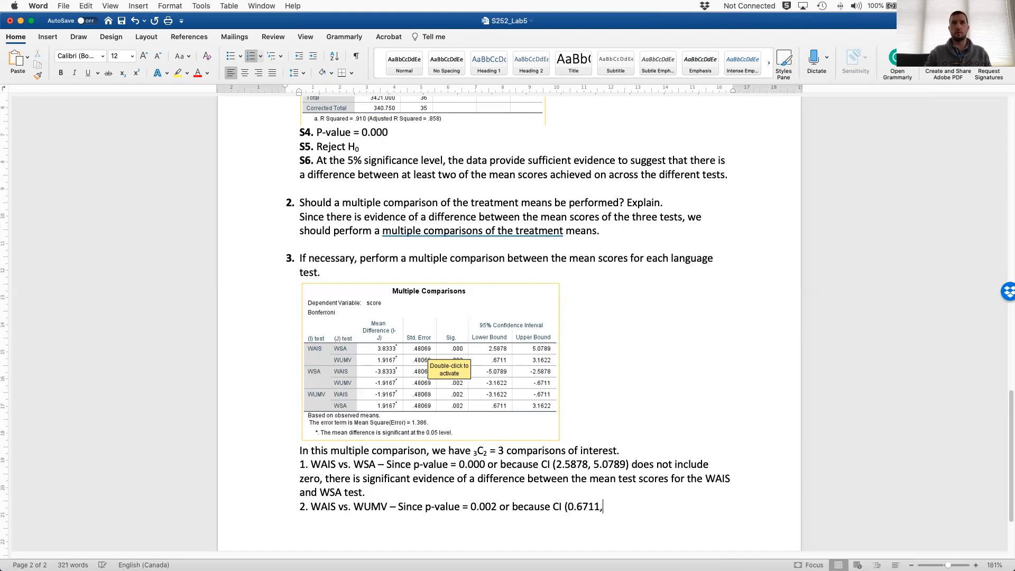
pyautogui.write('3.1622) does not incl')
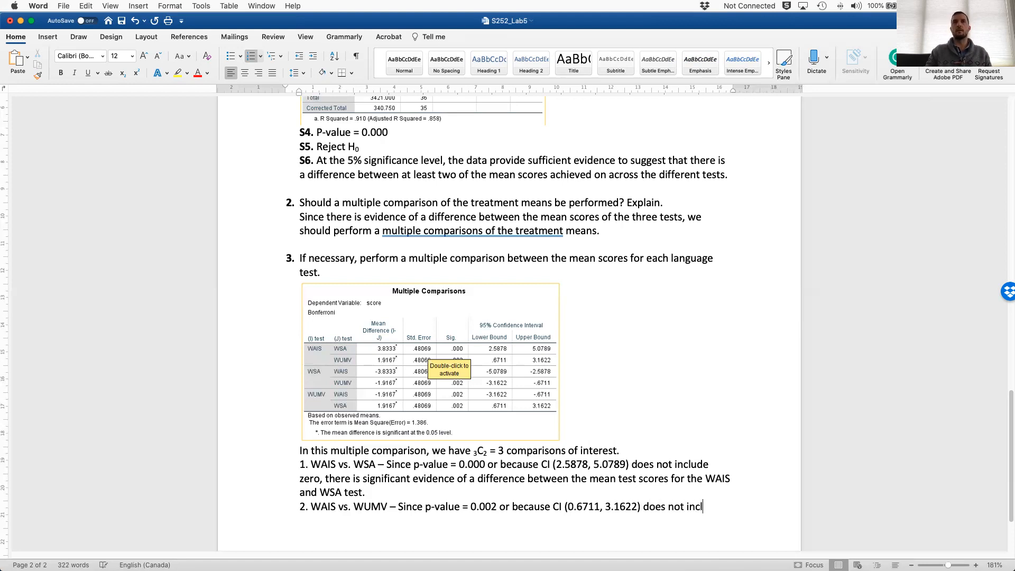
pyautogui.write('ude zero, there is significant evidence of a')
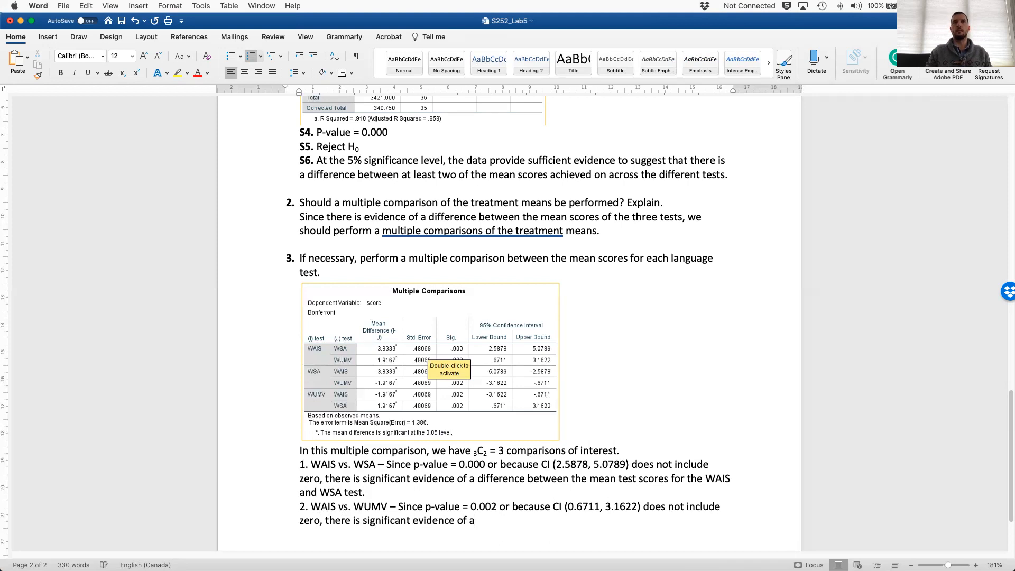
# Step: Finish item 2 with "difference between the mean test scores for the WAIS and WUMV tests." and change "test" to "tests" in item 1
pyautogui.write(' difference between the mean test scores for the WI')
pyautogui.press('BackSpace')
pyautogui.write('AIS and WUMV ')
pyautogui.write('test.')
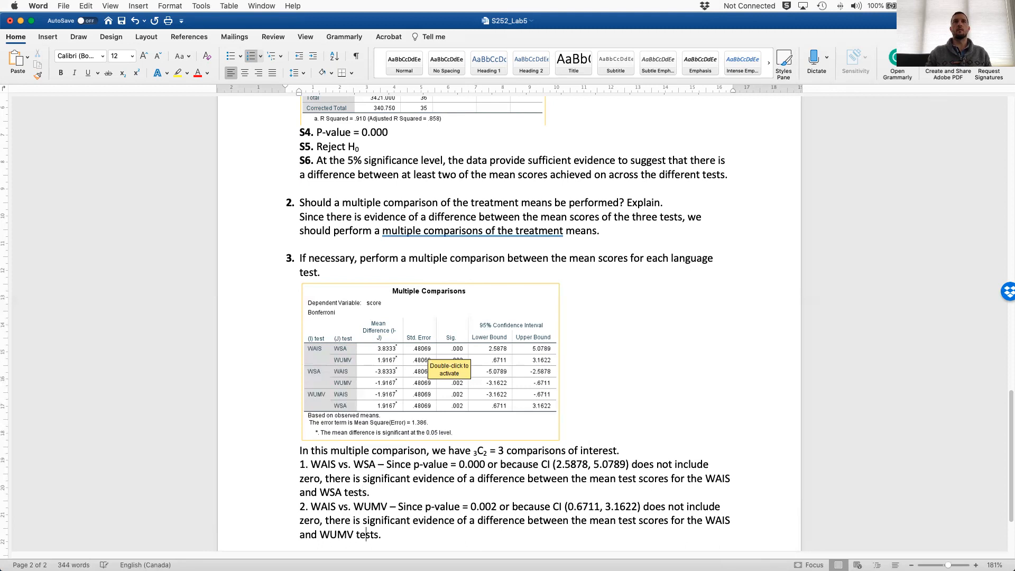
# Step: Start item 3 on a new line with "WSA vs. WUMV – Since p-value = 0.002 or because CI ("
pyautogui.press('Return')
pyautogui.write('3. ')
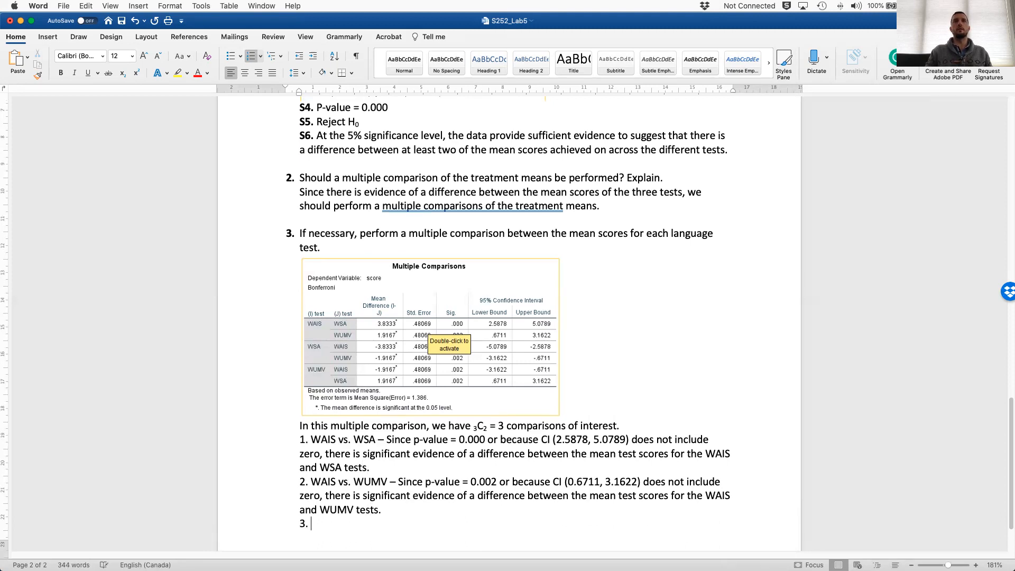
pyautogui.write('WSA vs. WUMV ')
pyautogui.write('-- Since')
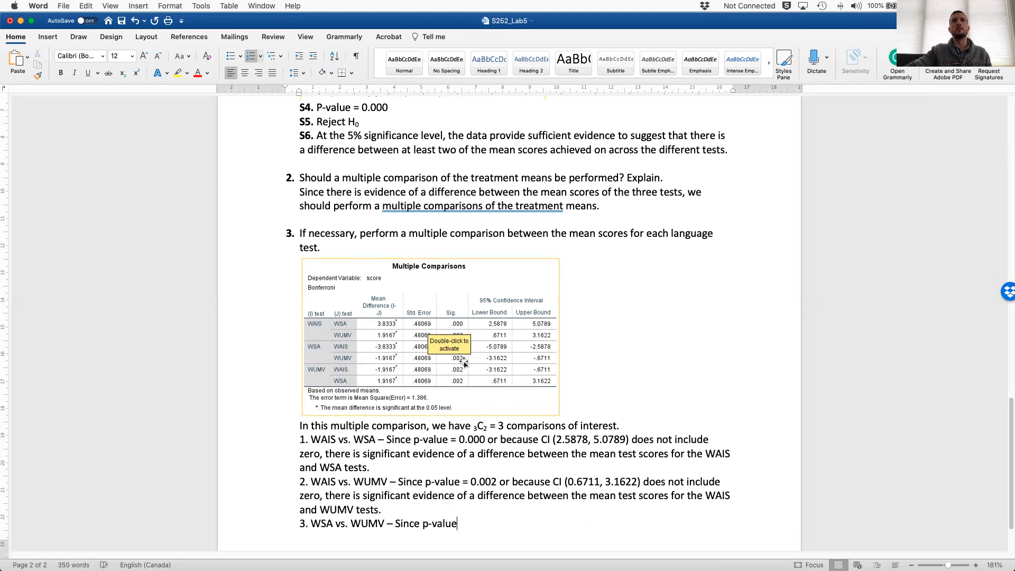
pyautogui.write('0')
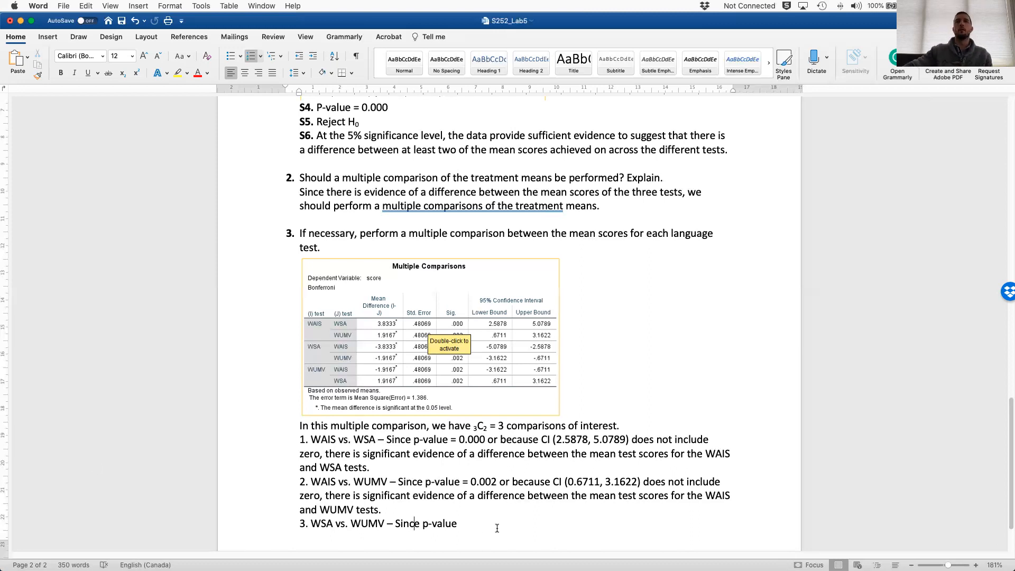
pyautogui.write('0.')
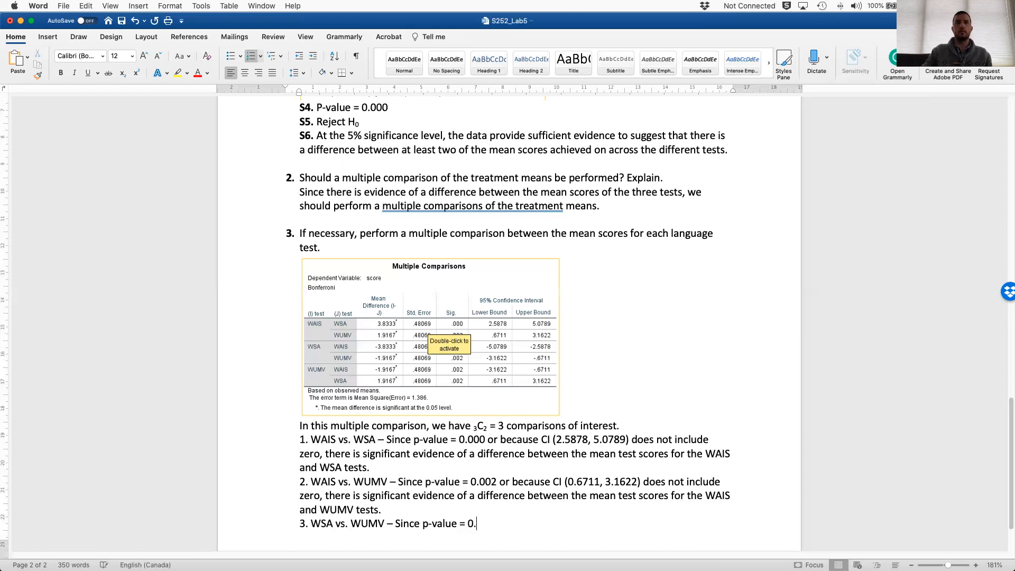
pyautogui.write('002 or because (')
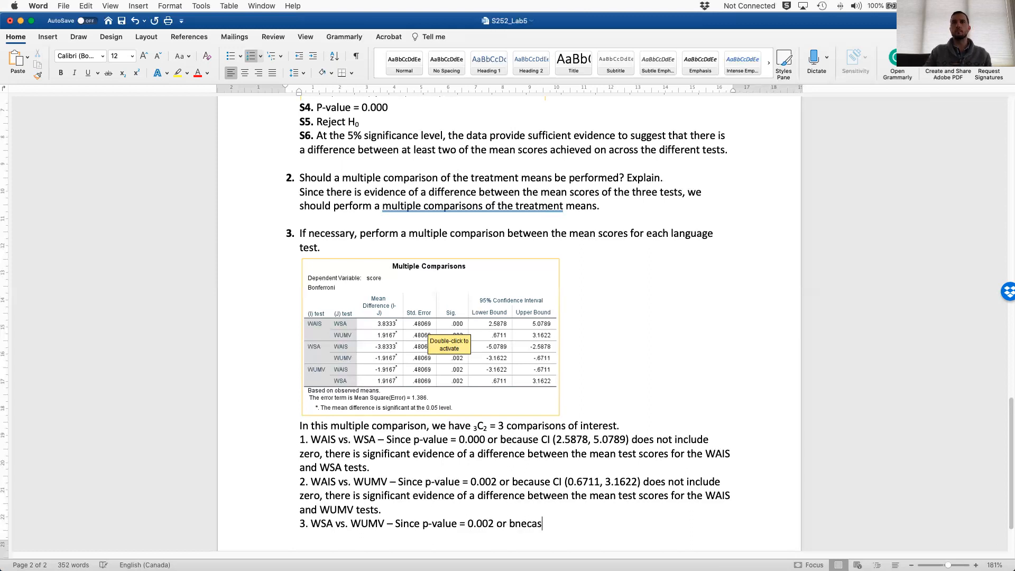
pyautogui.write('C')
pyautogui.press('BackSpace')
pyautogui.press('BackSpace')
pyautogui.write('CI (')
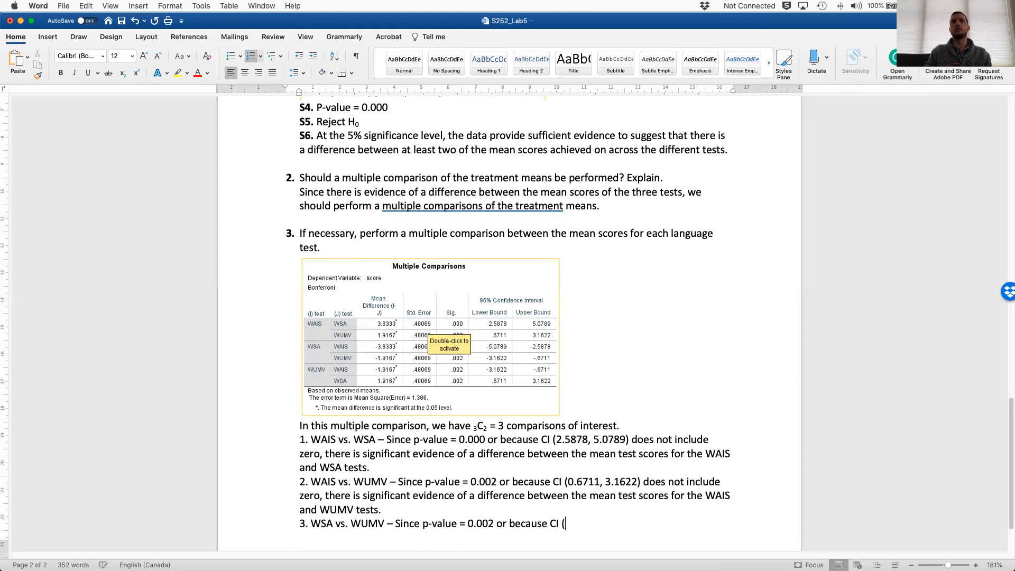
# Step: Continue item 3 with "-3.1622, -0.6711) does not include zero, there is significant evidence of a difference"
pyautogui.write('-3.1622, -0.67')
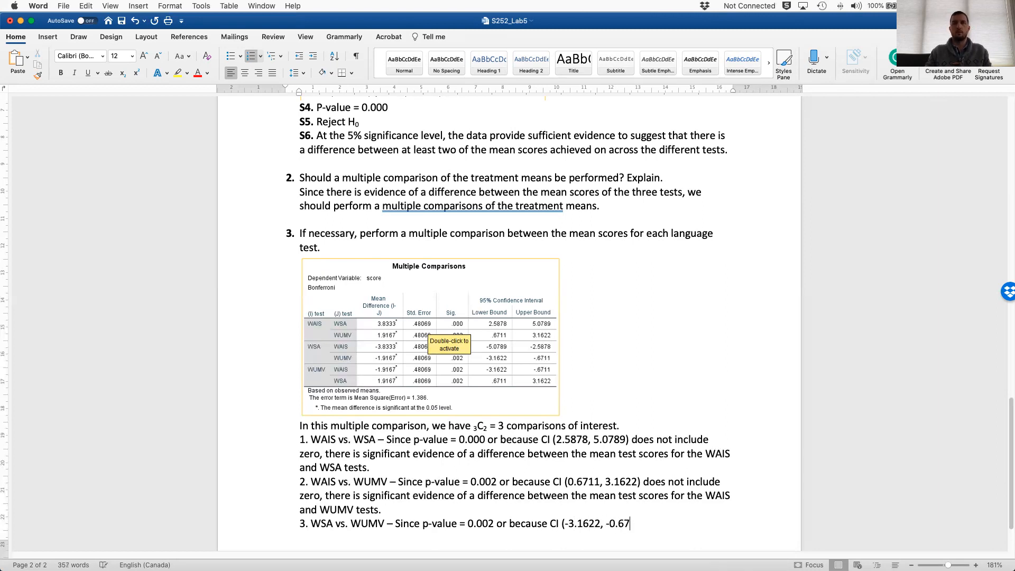
pyautogui.write('11) does not incl')
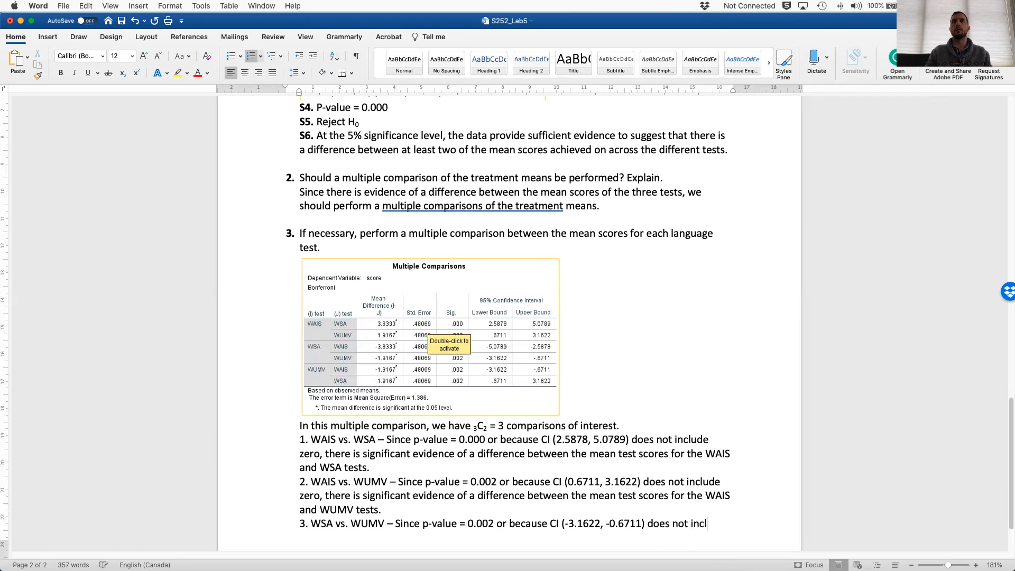
pyautogui.write('ude zero, there is si')
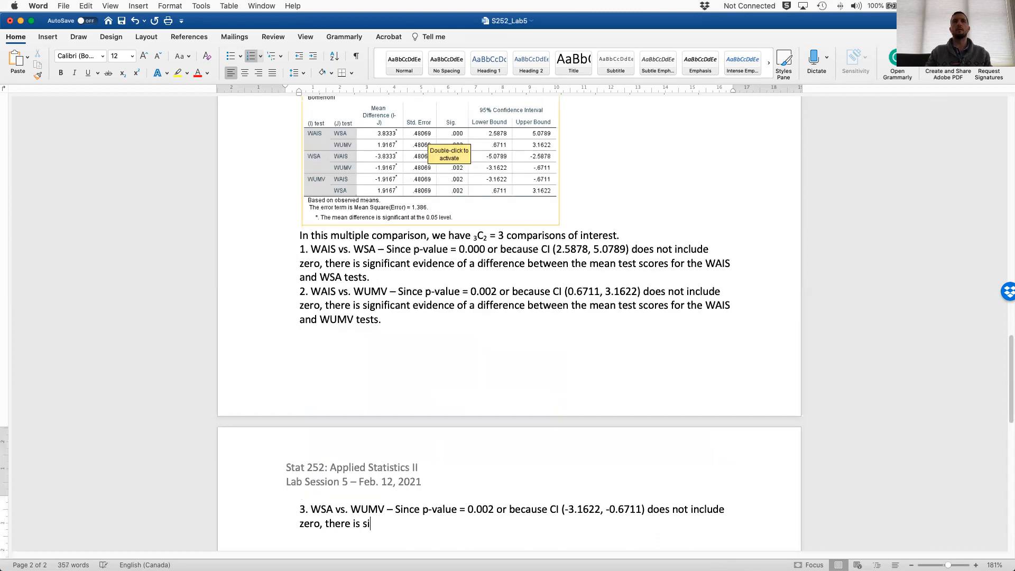
pyautogui.write('gnificant evi')
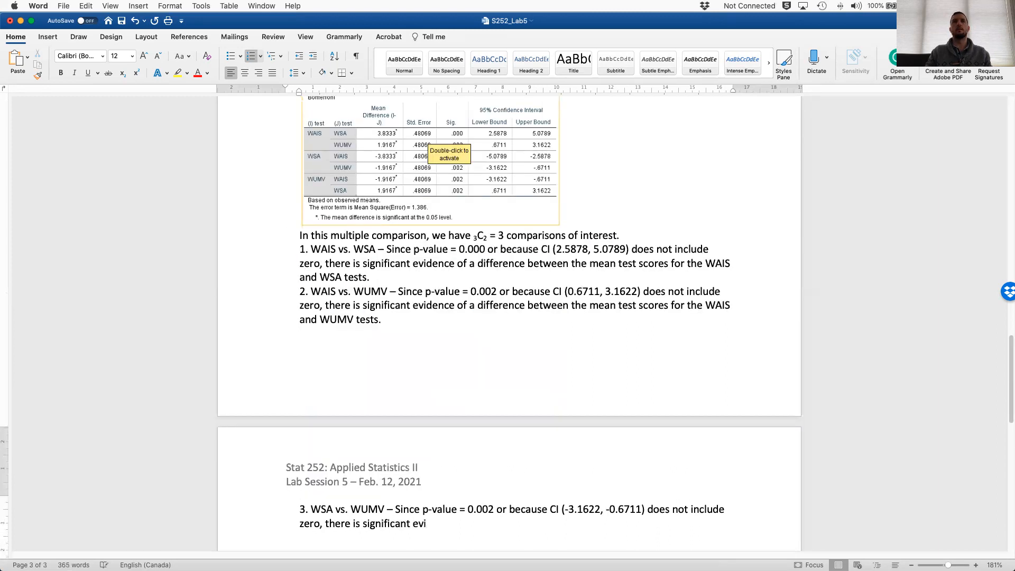
pyautogui.write('dence of a difference ')
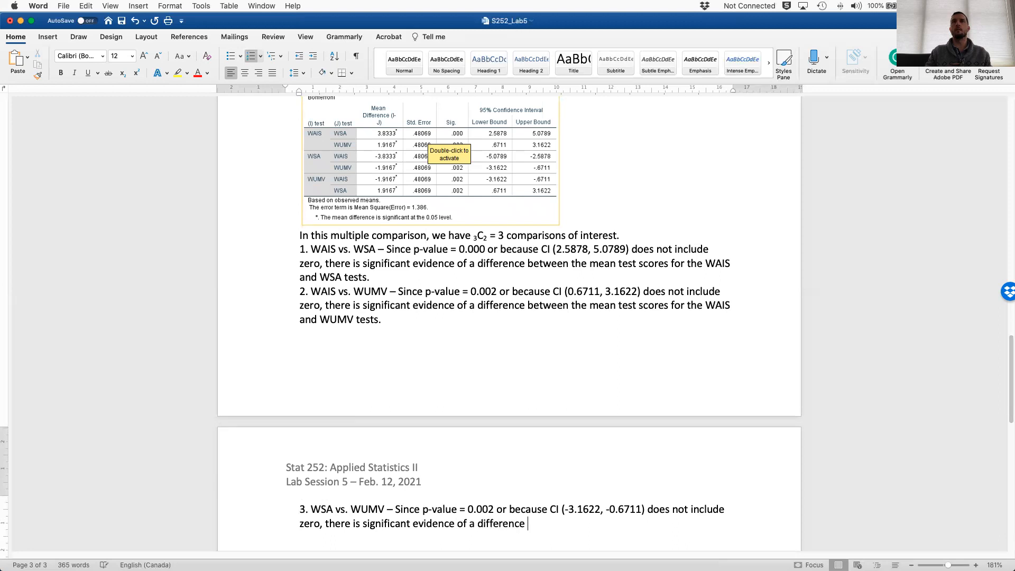
# Step: Finish item 3 with "between the mean test scores for the WSA and WUMV tests." and leave a blank line below it
pyautogui.write('between the mean test sc')
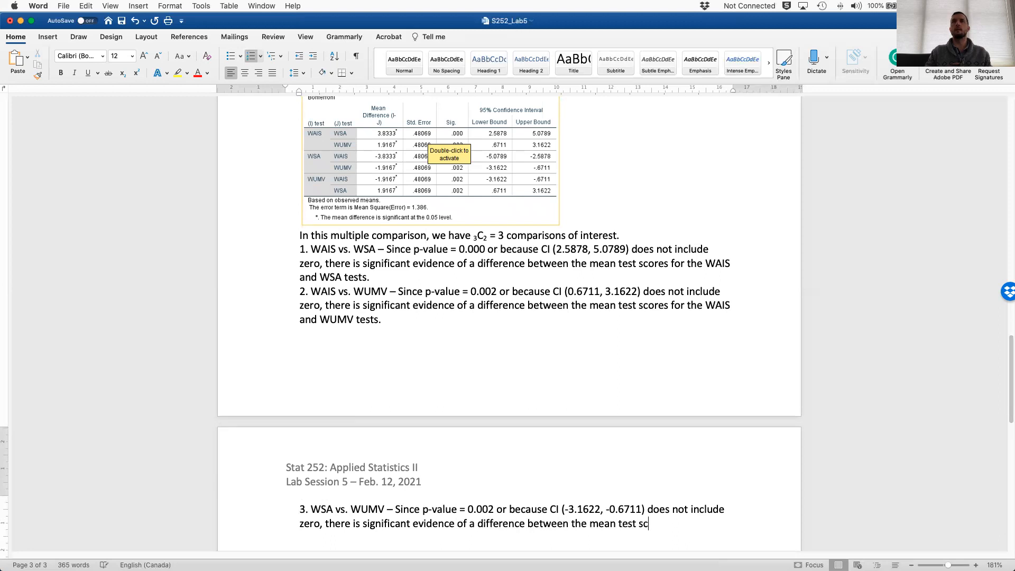
pyautogui.write('ores for the WS')
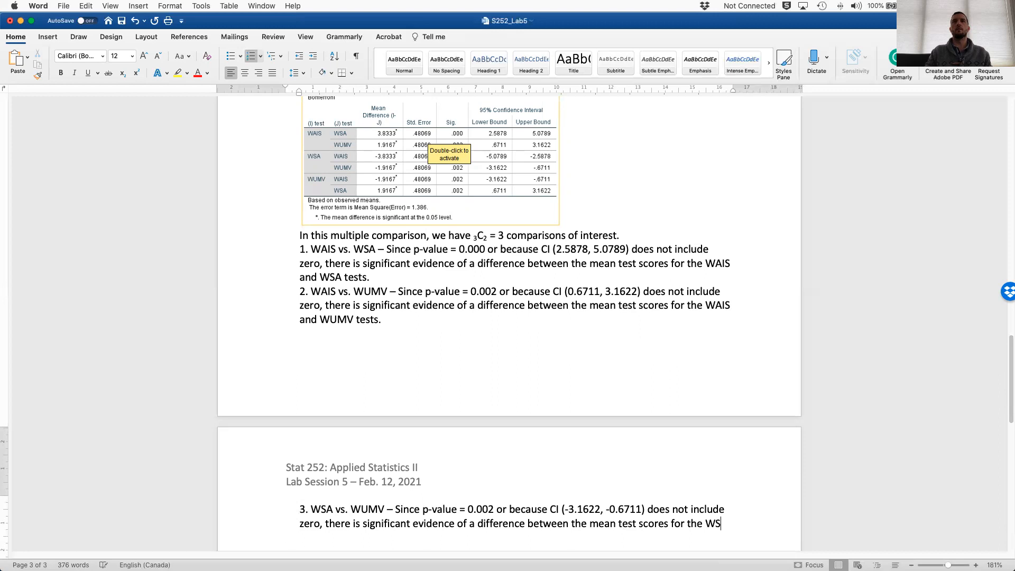
pyautogui.write('A nan')
pyautogui.press('BackSpace')
pyautogui.press('BackSpace')
pyautogui.press('BackSpace')
pyautogui.write('and WUMV tests.  ')
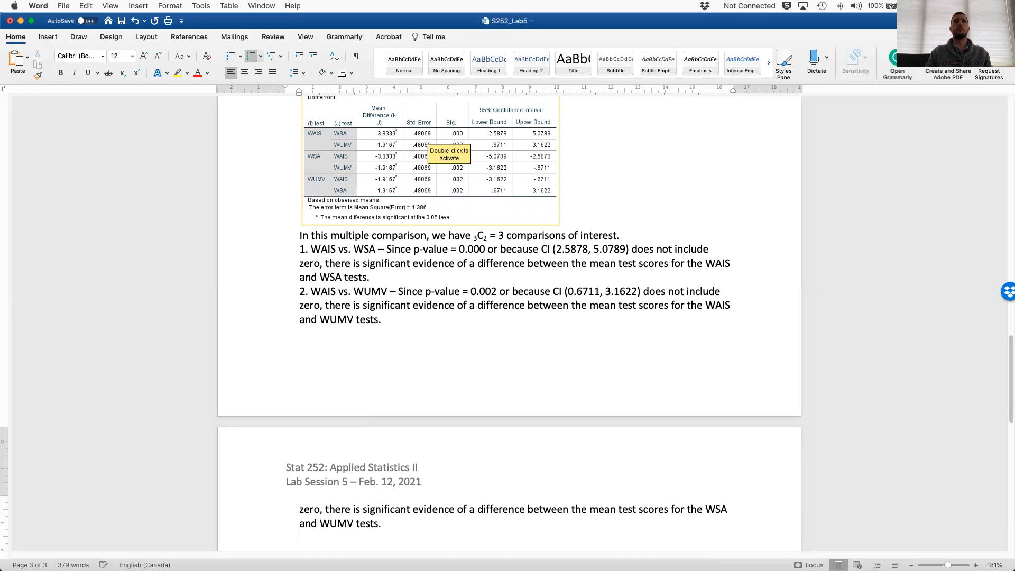
# Step: Start the concluding sentence with "At the 5% significance level, the data provide sufficient evidence to"
pyautogui.write('At the 5')
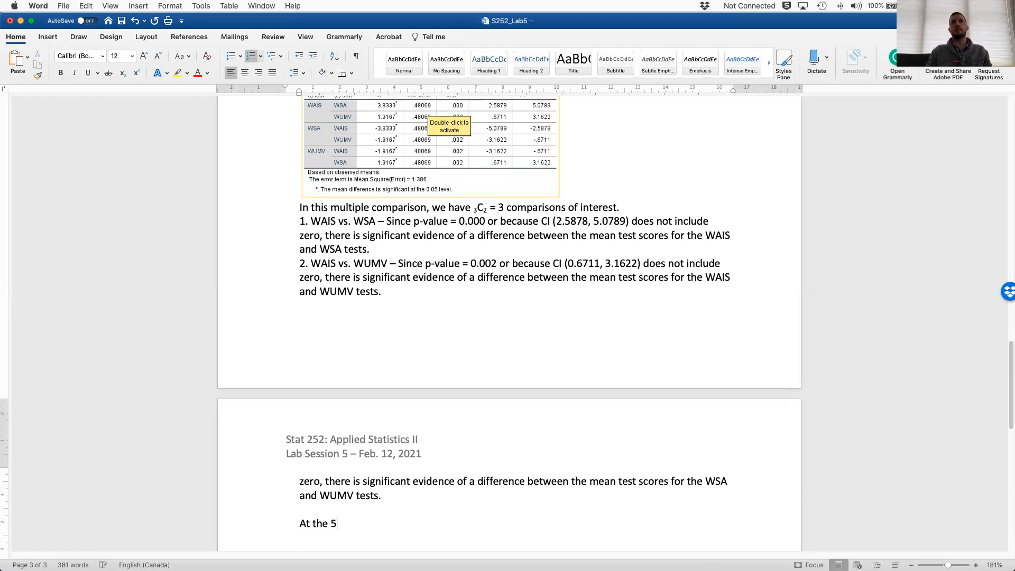
pyautogui.write('% sin')
pyautogui.press('BackSpace')
pyautogui.write('gnificnac')
pyautogui.press('BackSpace')
pyautogui.press('BackSpace')
pyautogui.press('BackSpace')
pyautogui.write('ance level, the data provide sufficne')
pyautogui.press('BackSpace')
pyautogui.press('BackSpace')
pyautogui.write('e')
pyautogui.press('BackSpace')
pyautogui.write('ient evidence to')
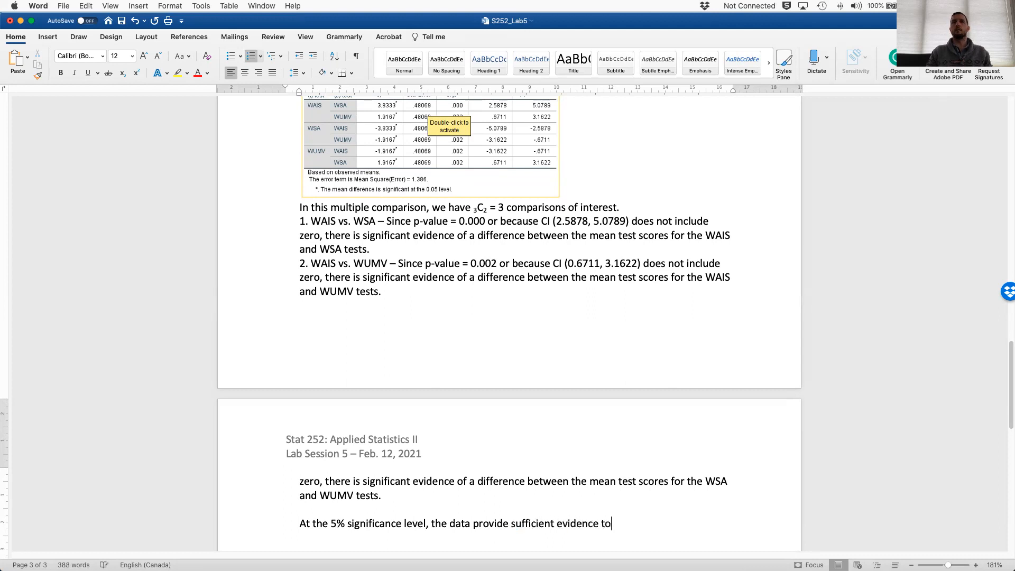
# Step: Continue the conclusion with "suggest that the mean test scores differ between the WAIS and WSA tests, the WAIS and WUMV tests, and the"
pyautogui.write(' suggest that the mean ')
pyautogui.write('tes')
pyautogui.write('t scores diff')
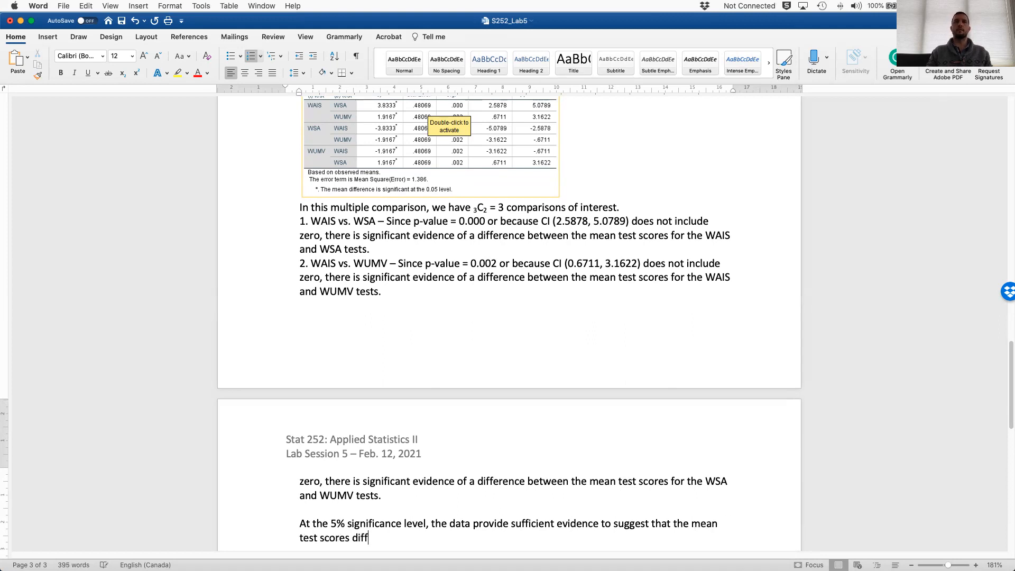
pyautogui.write('er between the WAIS and WSA tests,')
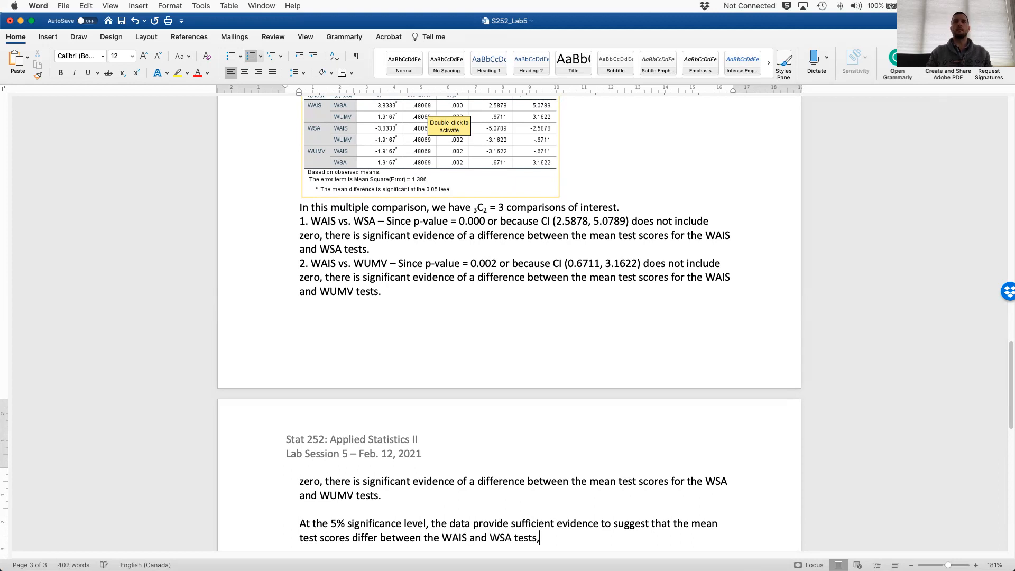
pyautogui.write(' the WAIS and WUMV tests, and the')
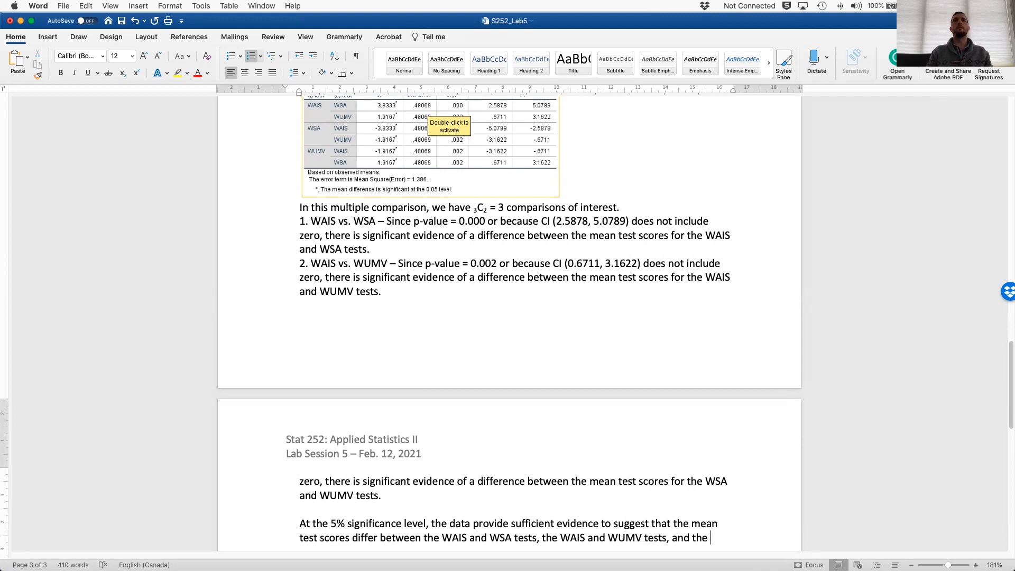
# Step: Insert an empty line after item 2 so that item 3 starts at the beginning of the next page
pyautogui.scroll(3, 439, 370)
pyautogui.click(444, 358)
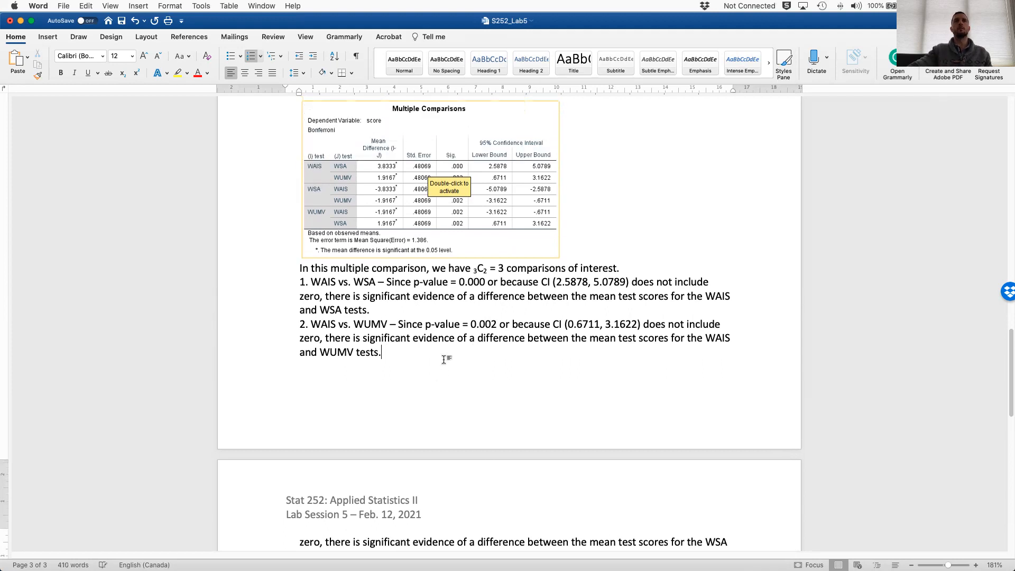
pyautogui.press('Return')
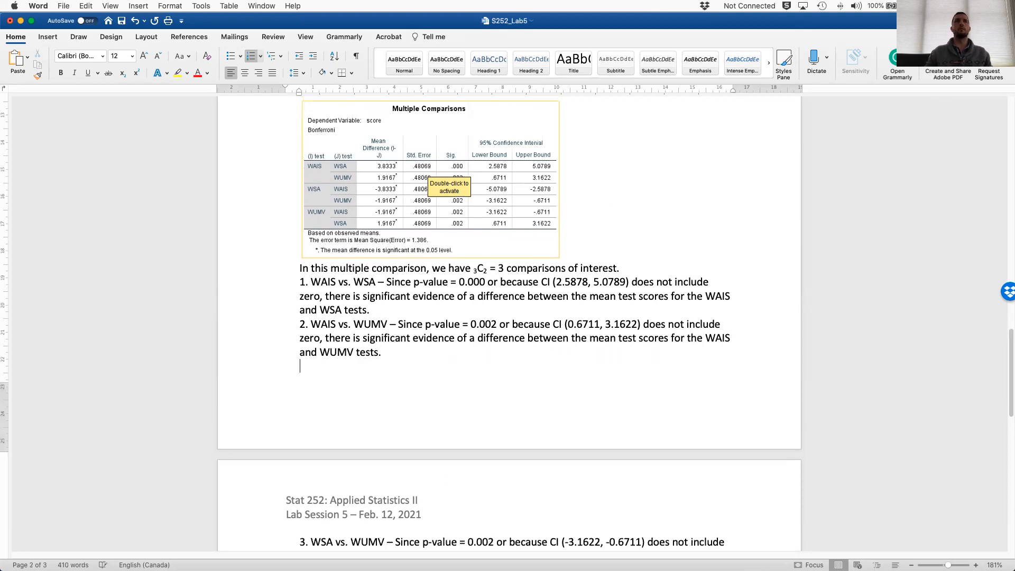
# Step: Finish the conclusion with "WSA and WUMV tests." and save the document
pyautogui.scroll(-8, 739, 441)
pyautogui.click(740, 441)
pyautogui.write('WSA and WUMV')
pyautogui.write(' tests')
pyautogui.write('.')
pyautogui.press('BackSpace')
pyautogui.write('s.')
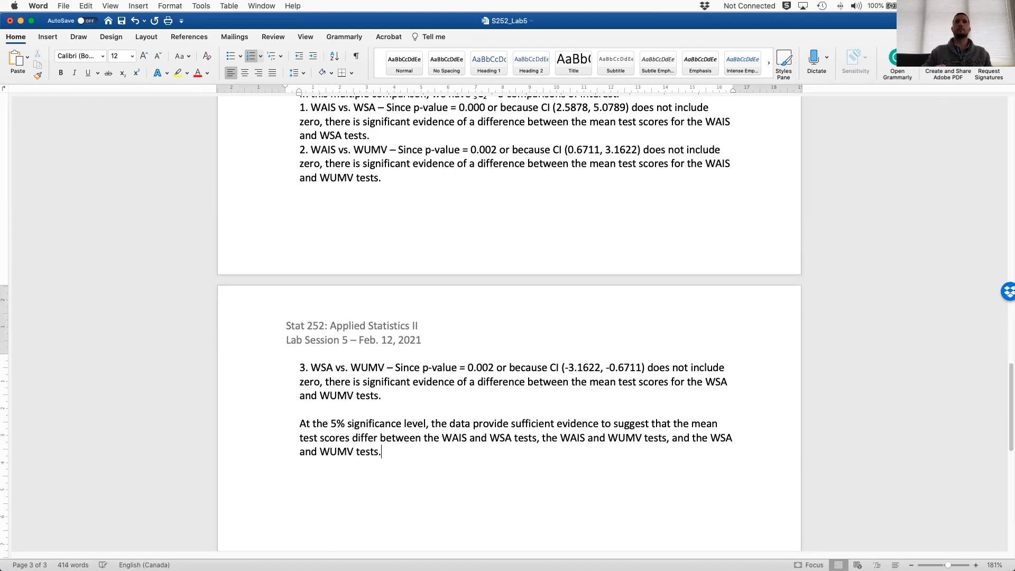
pyautogui.press('super+s')
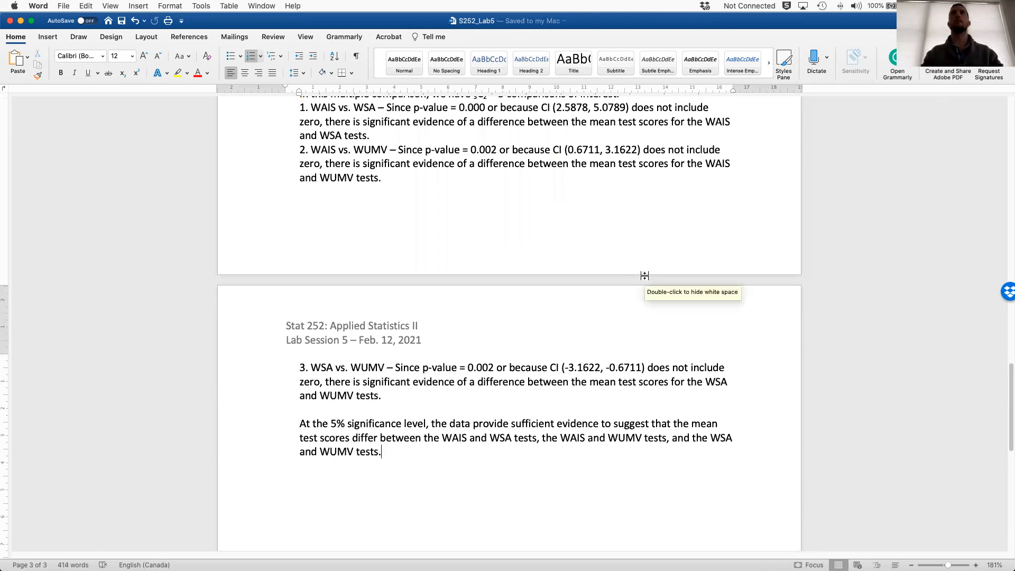
# Step: Review the written answers from the final conclusion back to the Tests of Between-Subjects Effects table
pyautogui.scroll(1, 570, 283)
pyautogui.scroll(2, 570, 283)
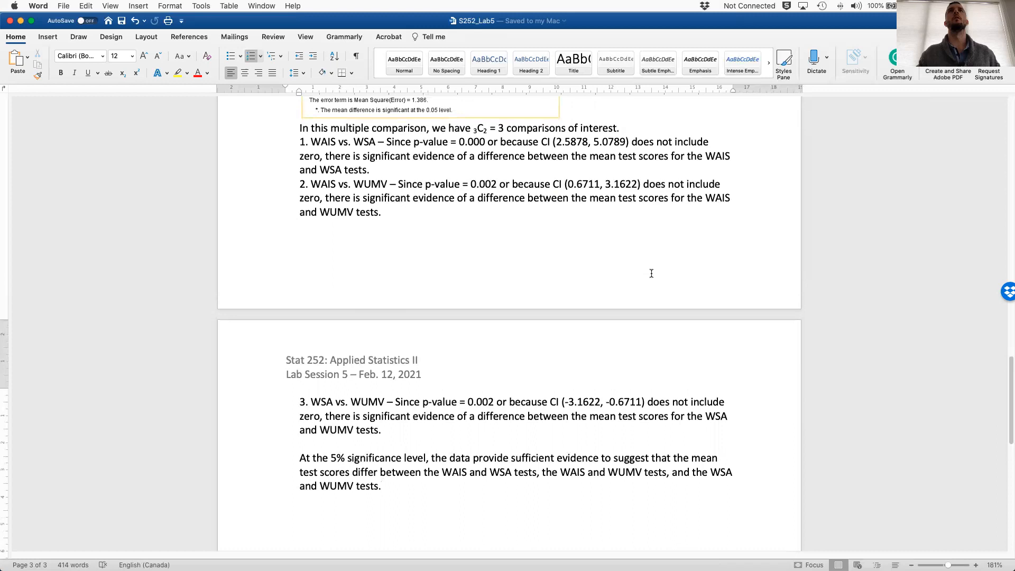
pyautogui.scroll(1, 652, 272)
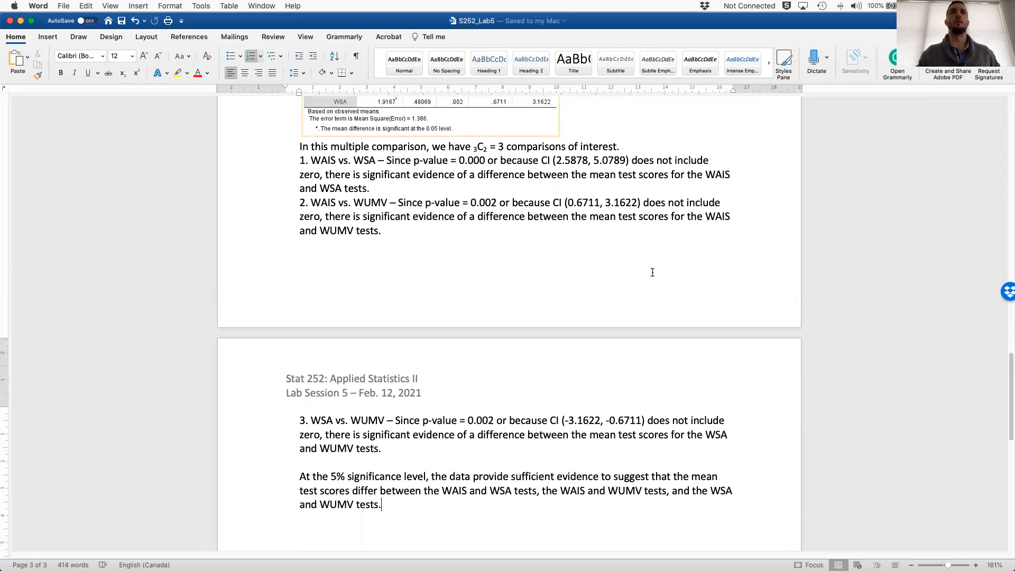
pyautogui.scroll(1, 652, 272)
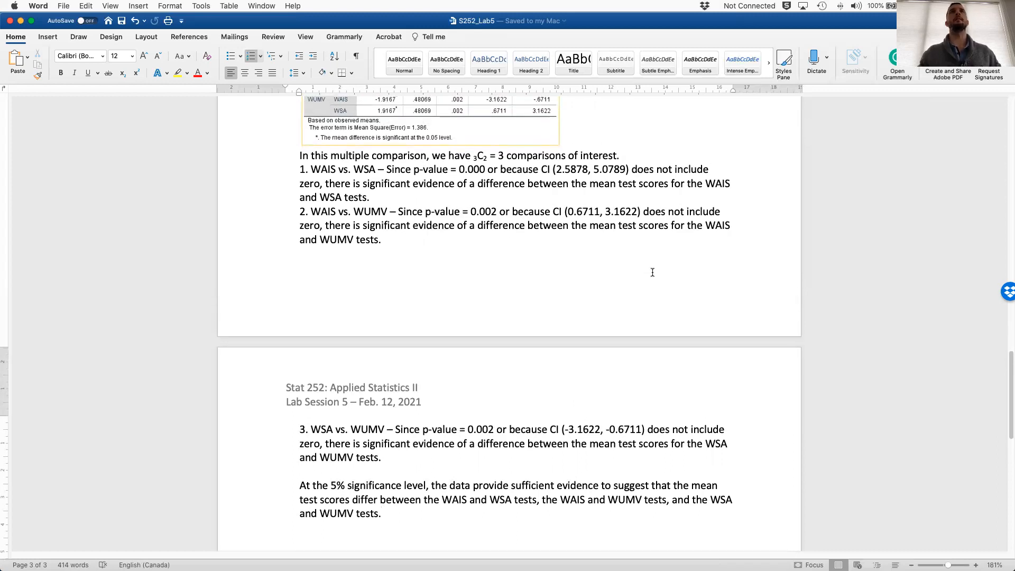
pyautogui.scroll(1, 652, 273)
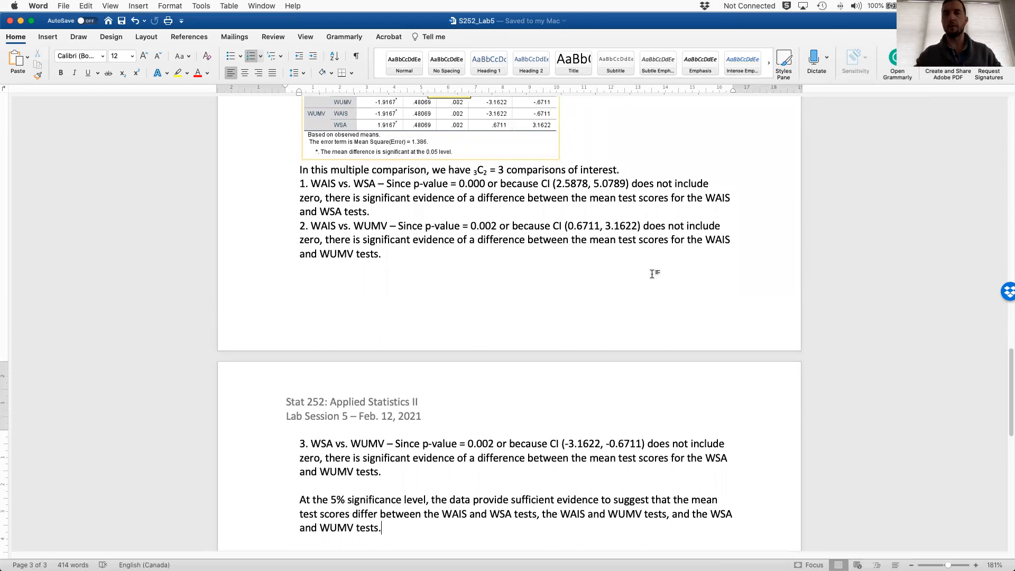
pyautogui.scroll(1, 646, 290)
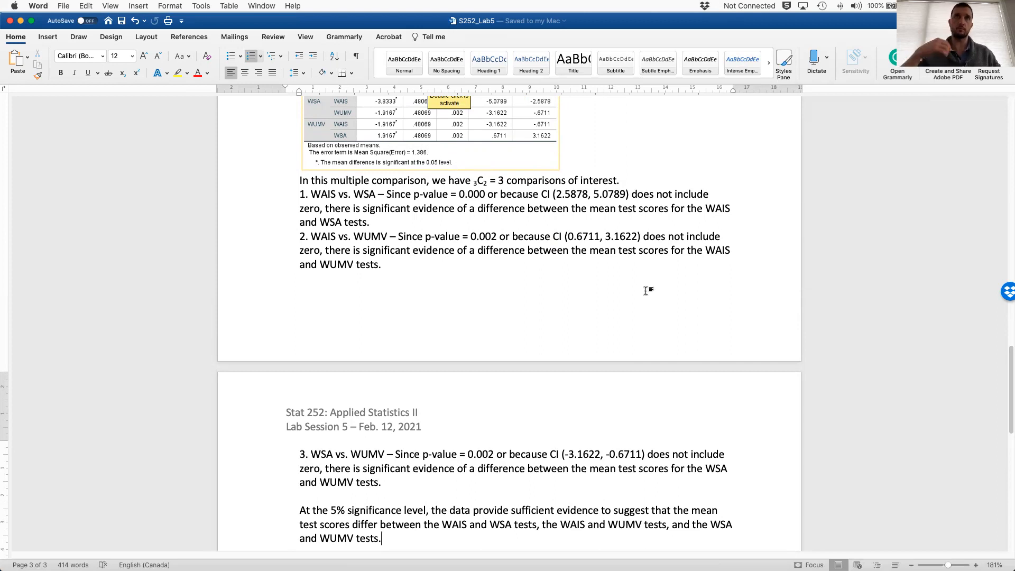
pyautogui.scroll(10, 645, 291)
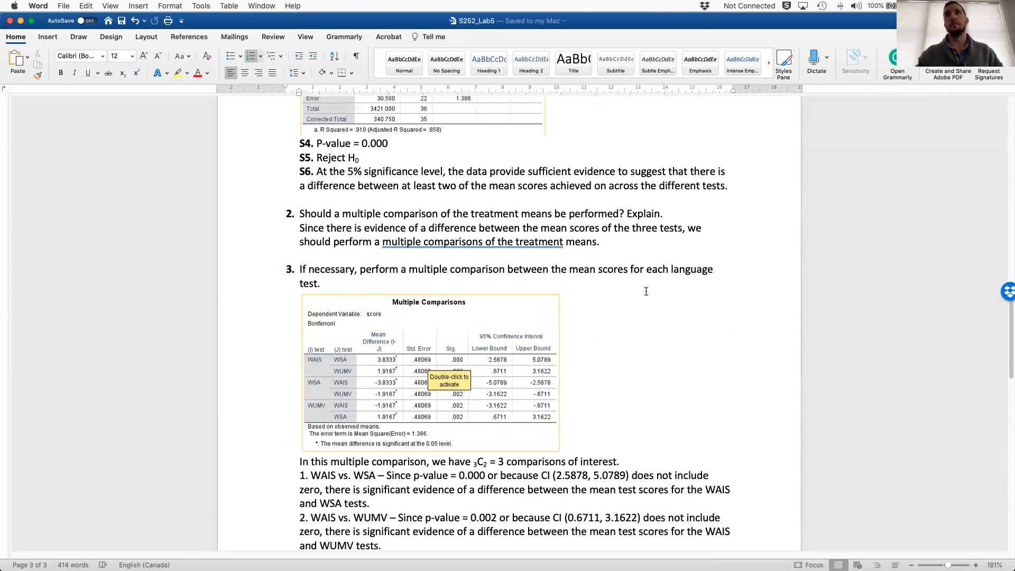
pyautogui.scroll(5, 646, 290)
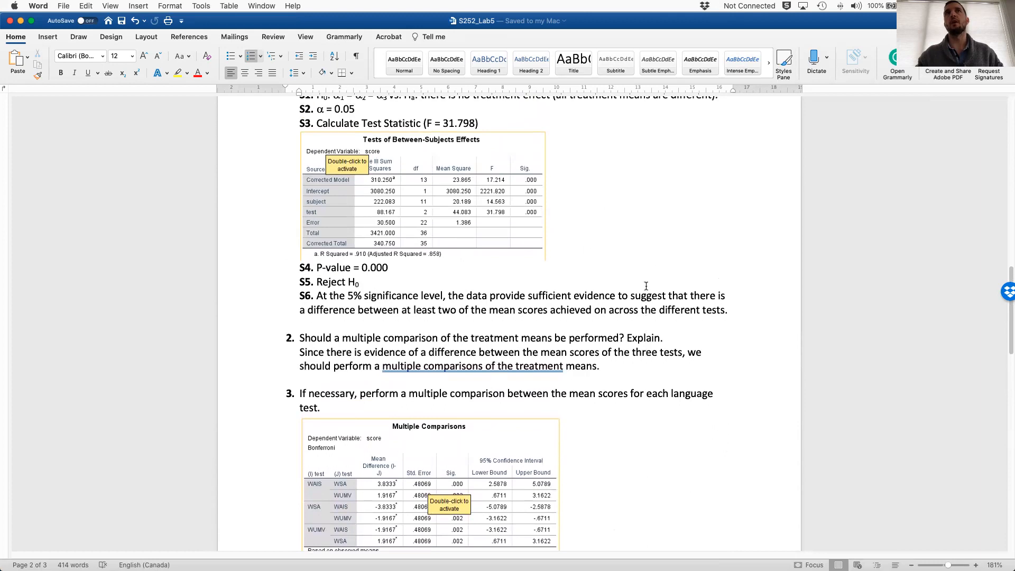
# Step: Switch to SPSS and open the model specification of the Univariate general linear model to examine its terms
pyautogui.hotkey('ctrl', 'Right')
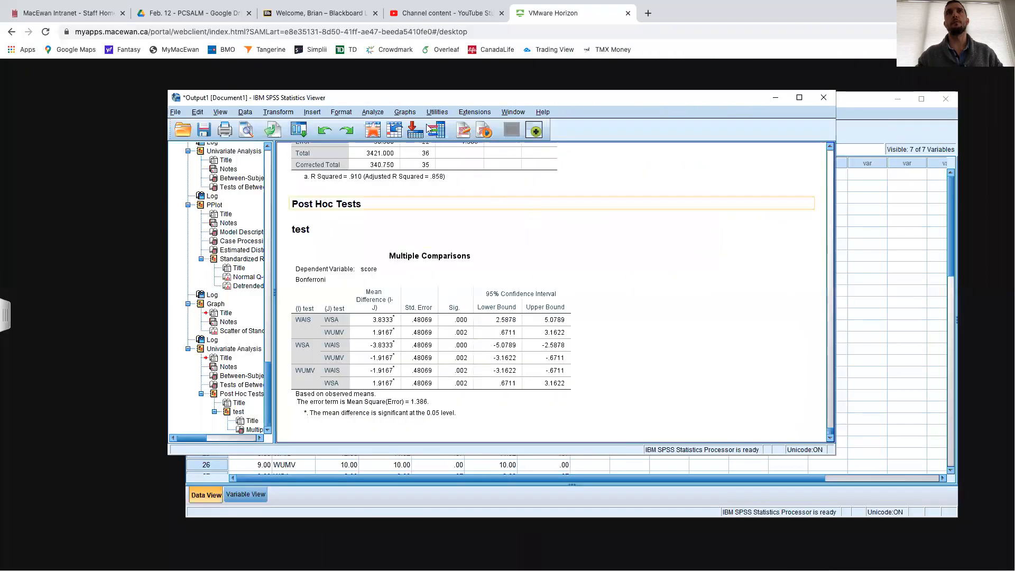
pyautogui.click(378, 113)
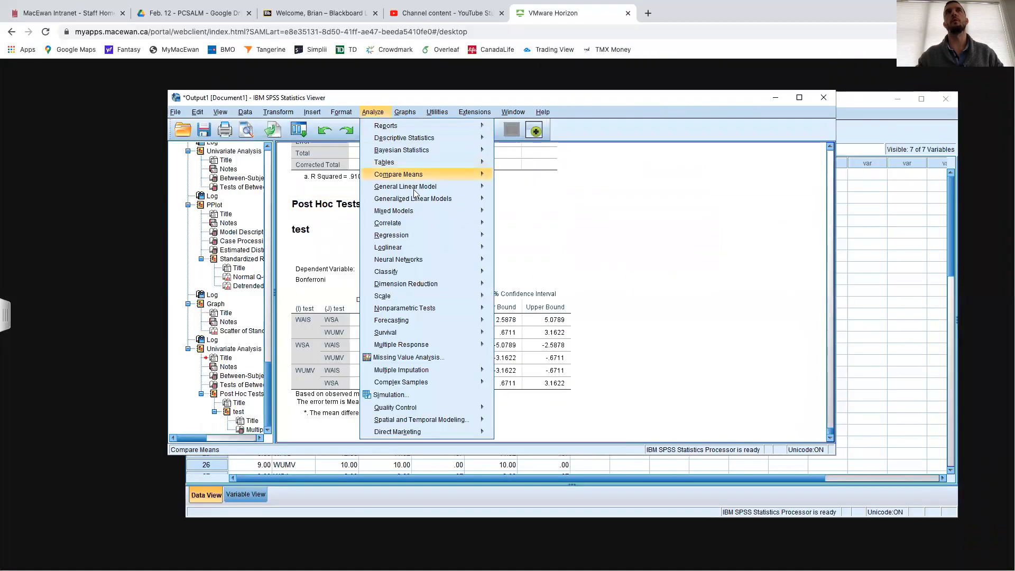
pyautogui.moveTo(418, 189)
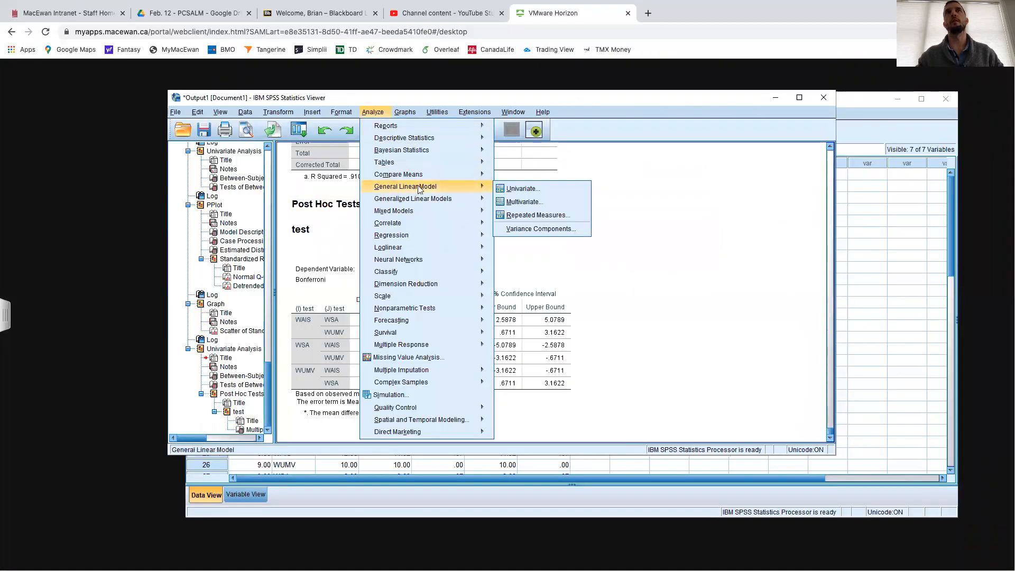
pyautogui.click(521, 190)
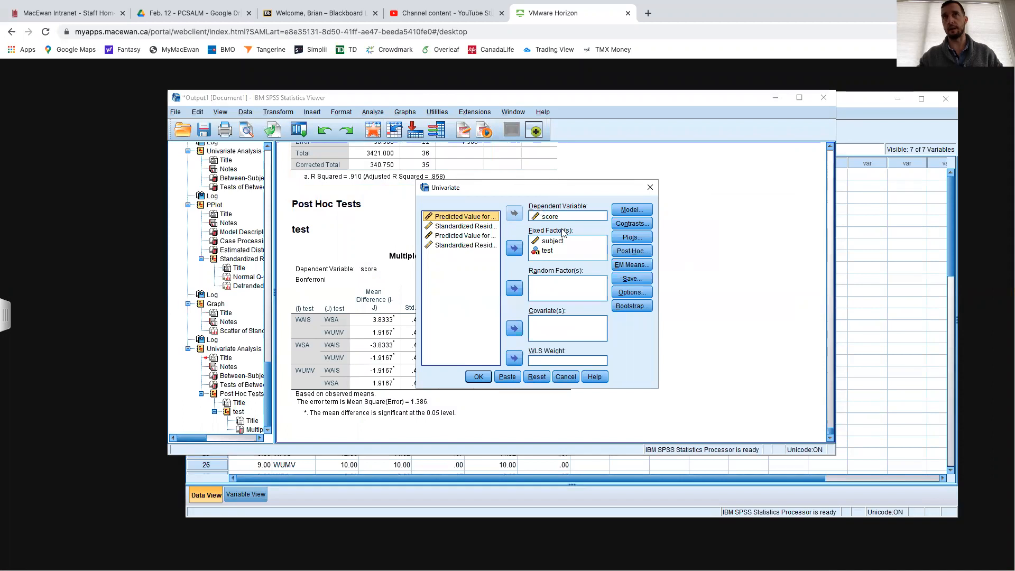
pyautogui.click(641, 213)
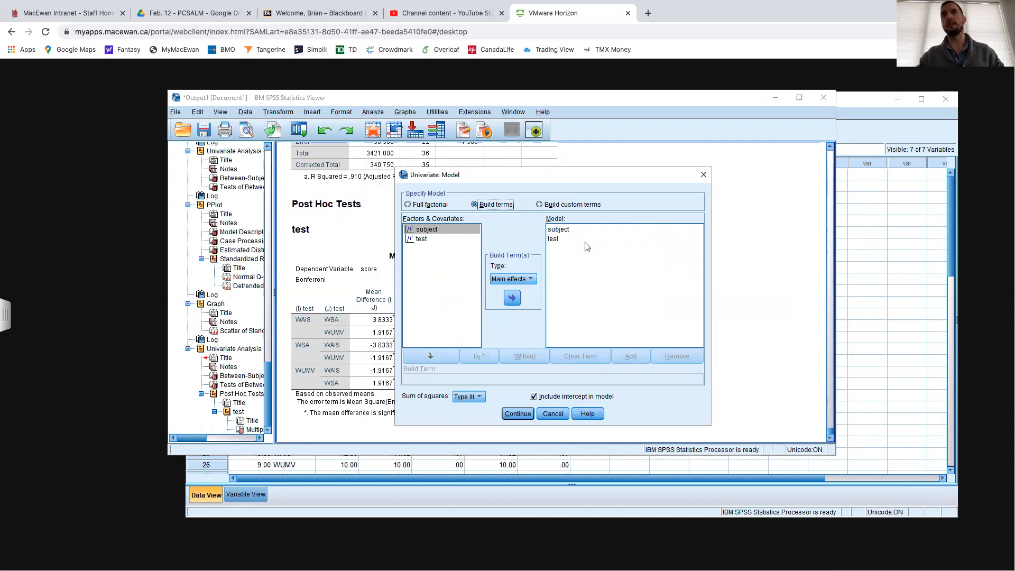
# Step: Examine the Univariate post hoc settings for test, recheck the model terms, and return to the main Univariate setup
pyautogui.click(518, 413)
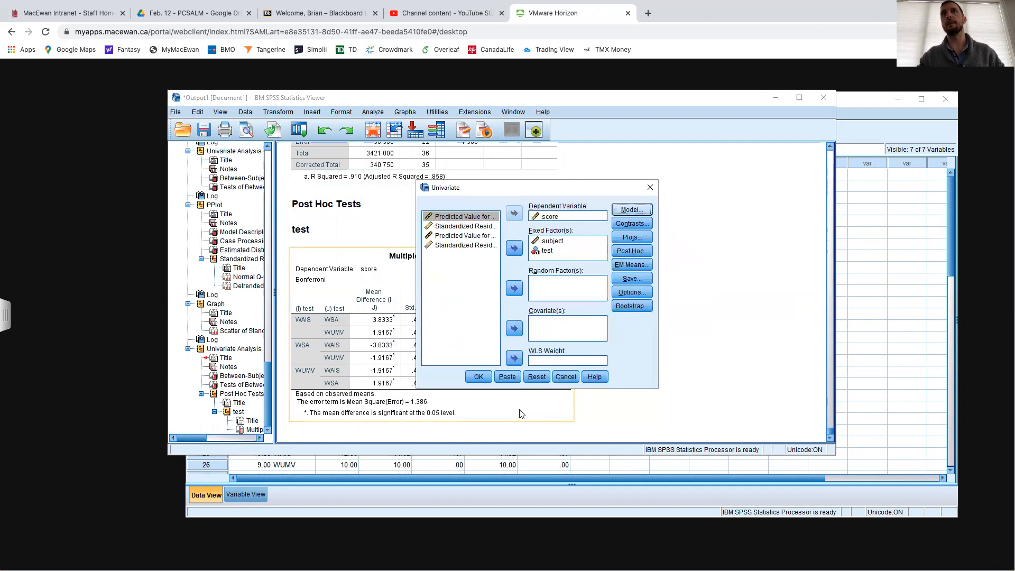
pyautogui.click(626, 254)
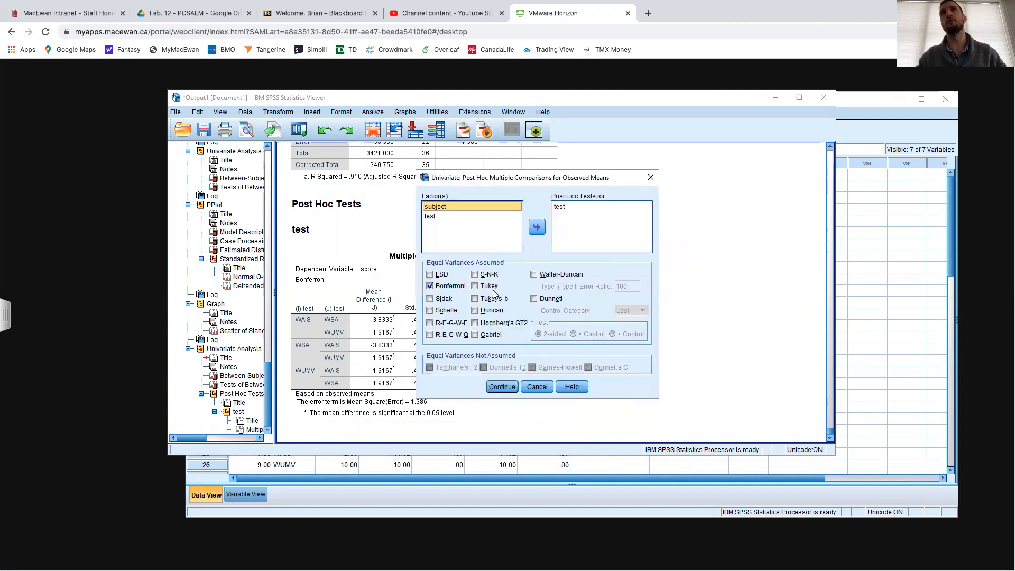
pyautogui.click(534, 387)
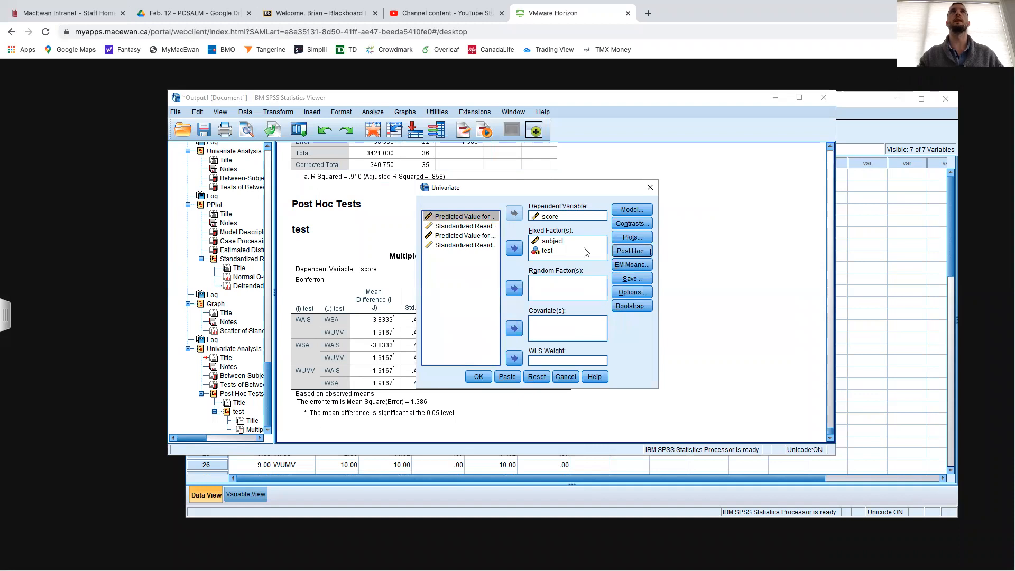
pyautogui.click(628, 209)
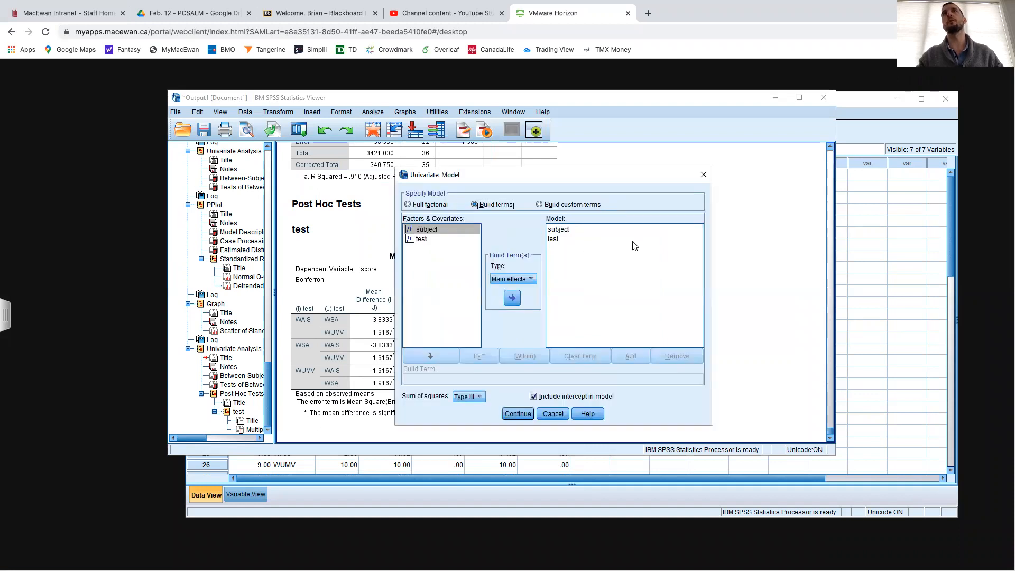
pyautogui.click(528, 414)
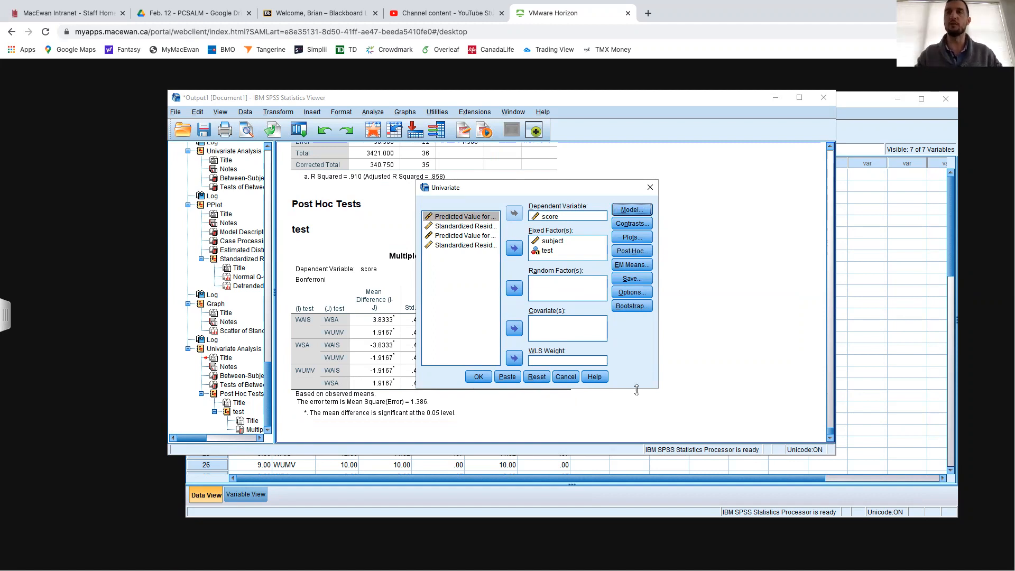
pyautogui.scroll(2, 670, 339)
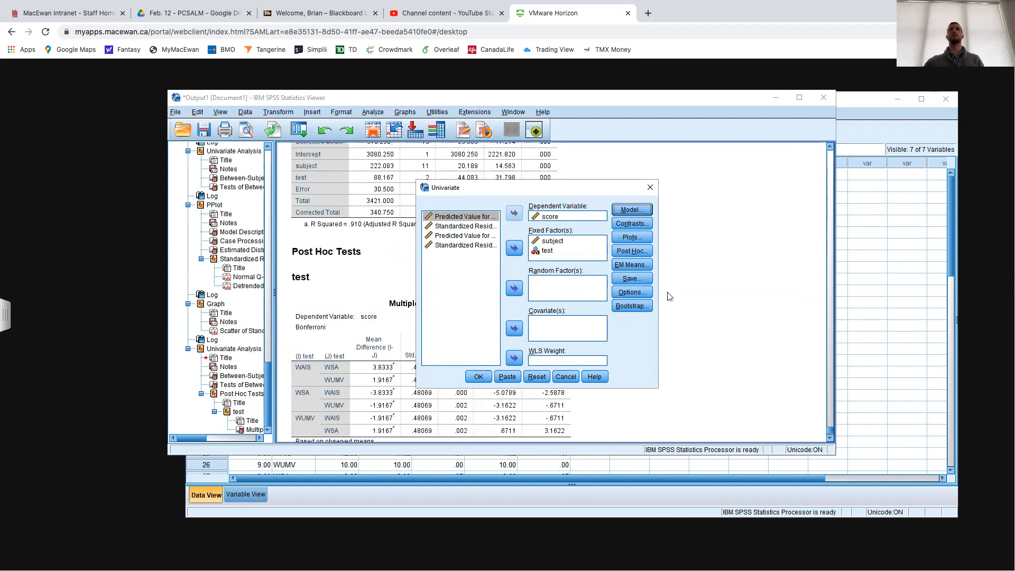
# Step: Switch to the Lab 5 document in Word and review the answers from the test statistic through item 3's multiple comparisons
pyautogui.hotkey('ctrl', 'Right')
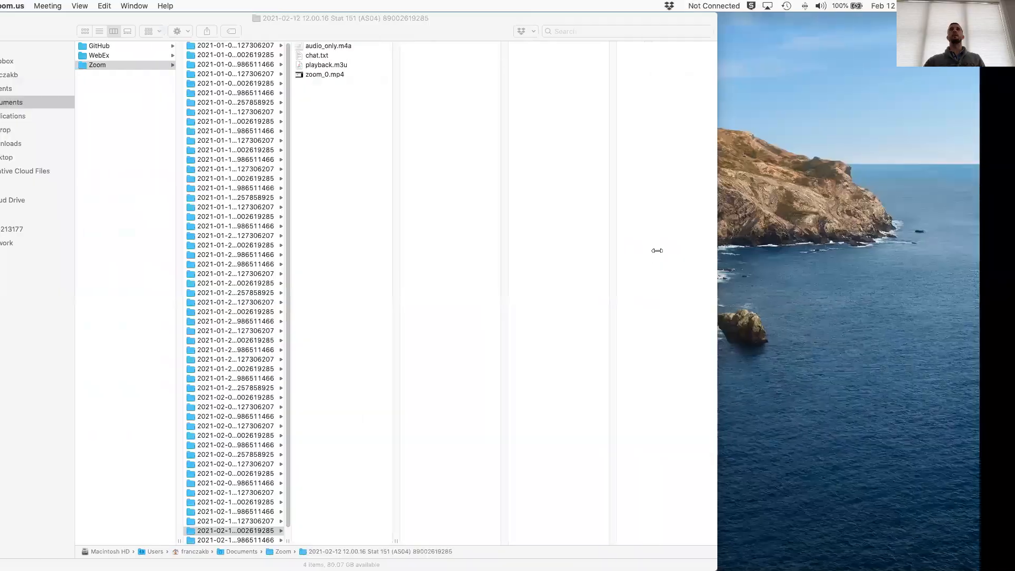
pyautogui.hotkey('ctrl', 'Left')
pyautogui.hotkey('ctrl', 'Left')
pyautogui.hotkey('ctrl', 'Left')
pyautogui.scroll(-1, 603, 252)
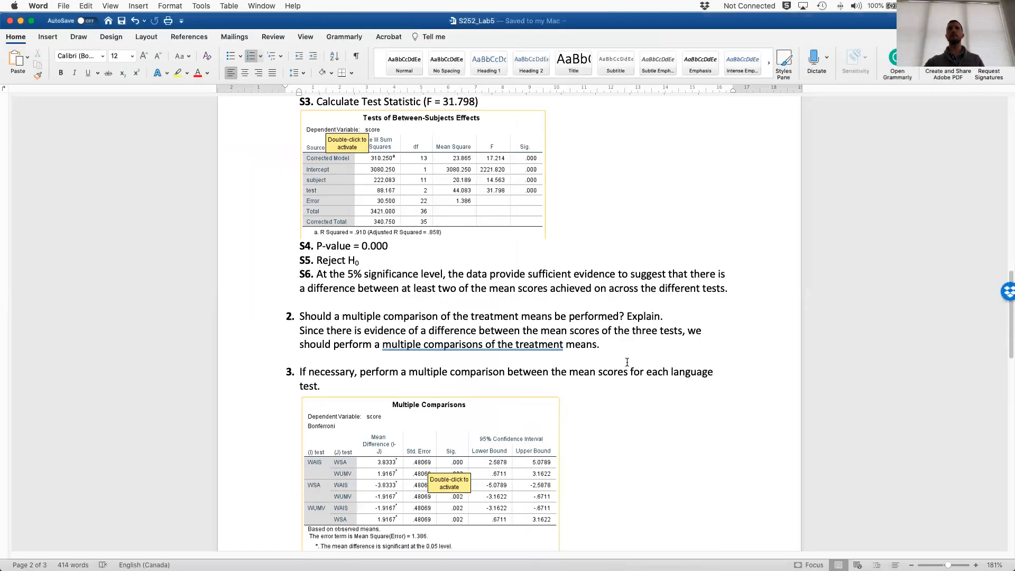
pyautogui.press('super+b')
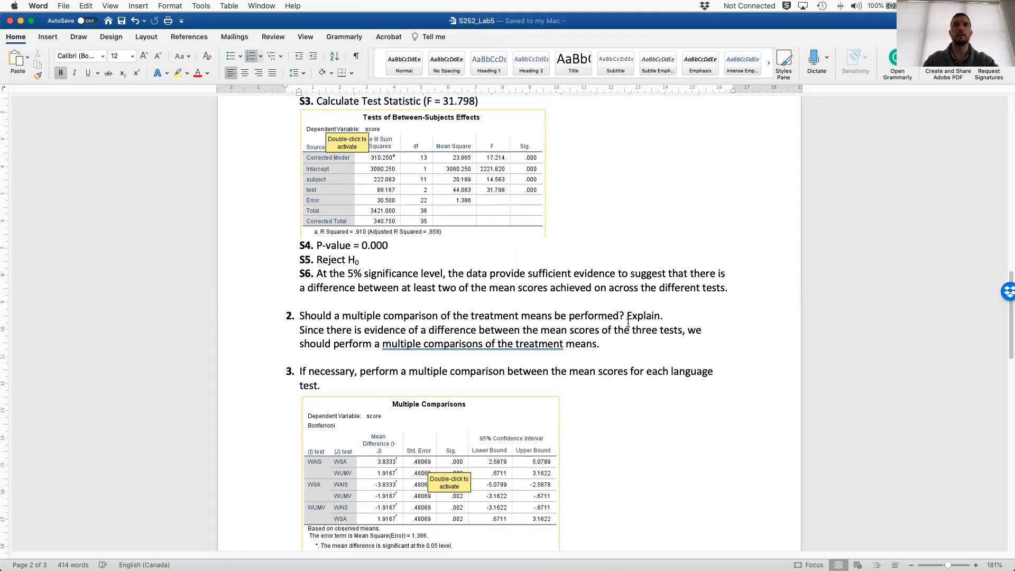
pyautogui.scroll(-5, 621, 343)
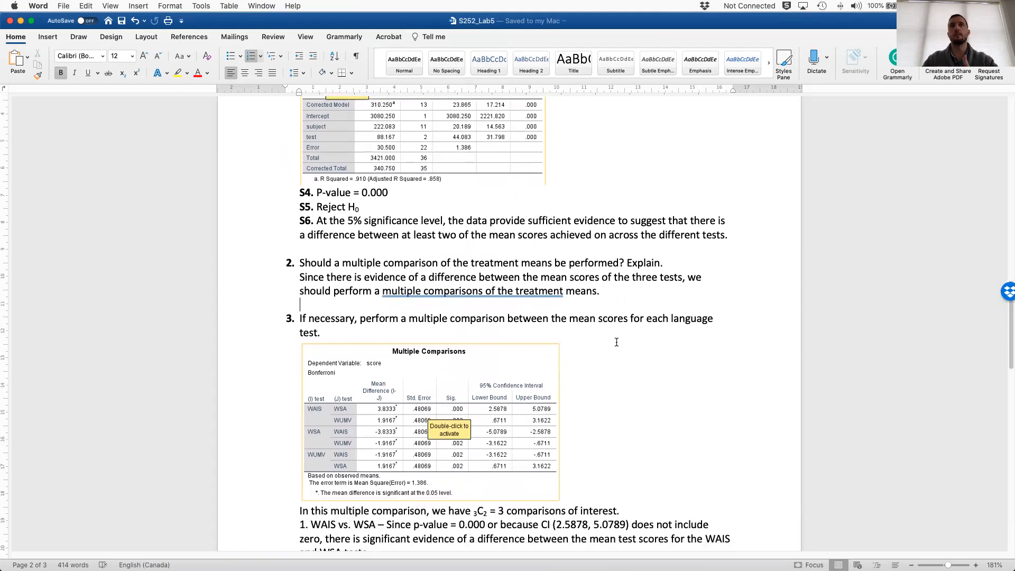
pyautogui.scroll(-4, 618, 342)
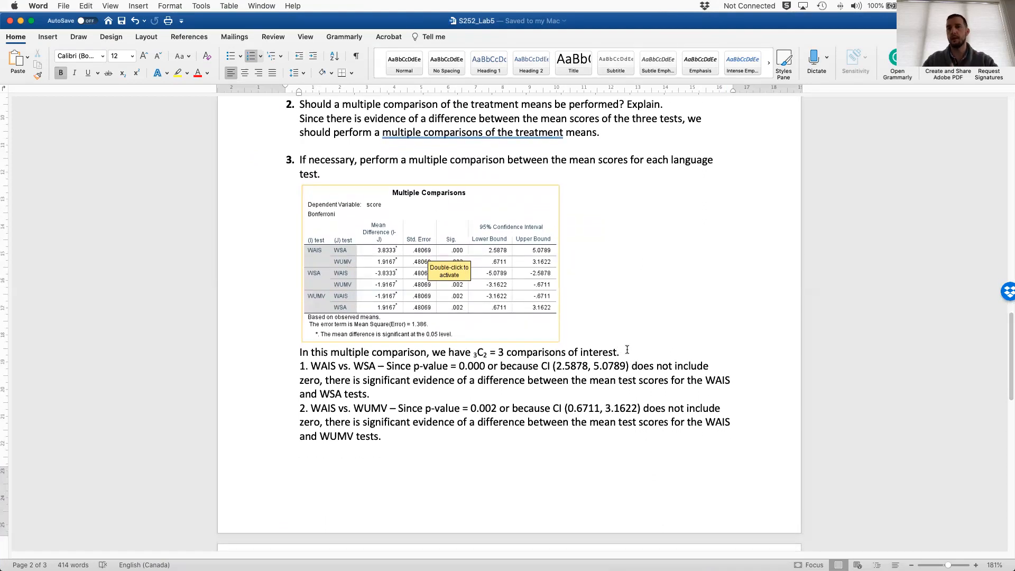
pyautogui.scroll(-2, 635, 351)
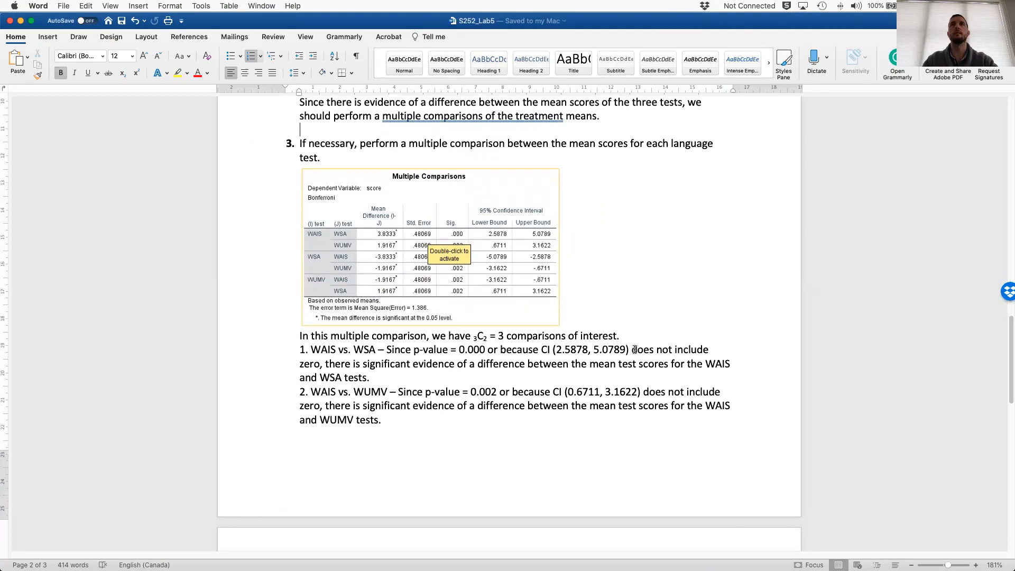